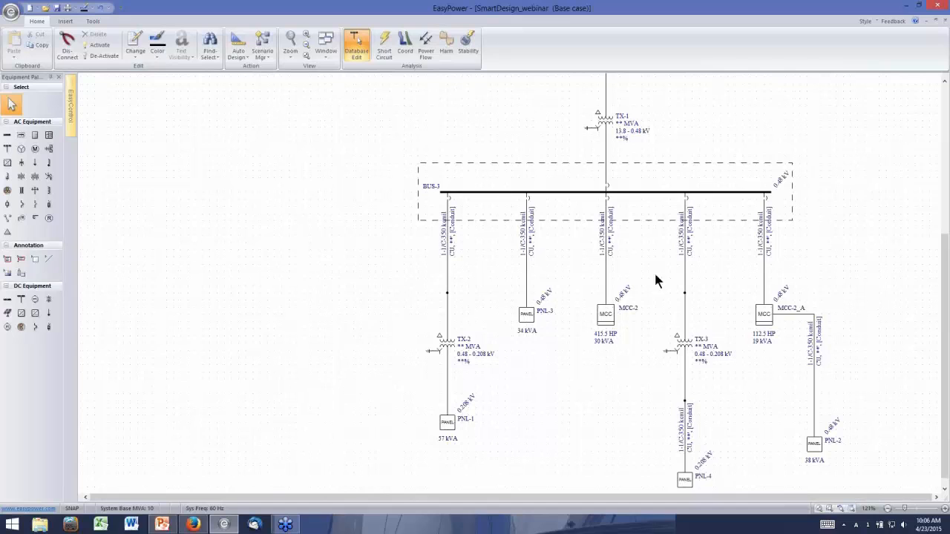
- Run Auto Design on the feeder breaker, cable and panel of the PNL-3 branch fed from BUS-3
{"action": "left_click", "coordinate": [935, 497]}
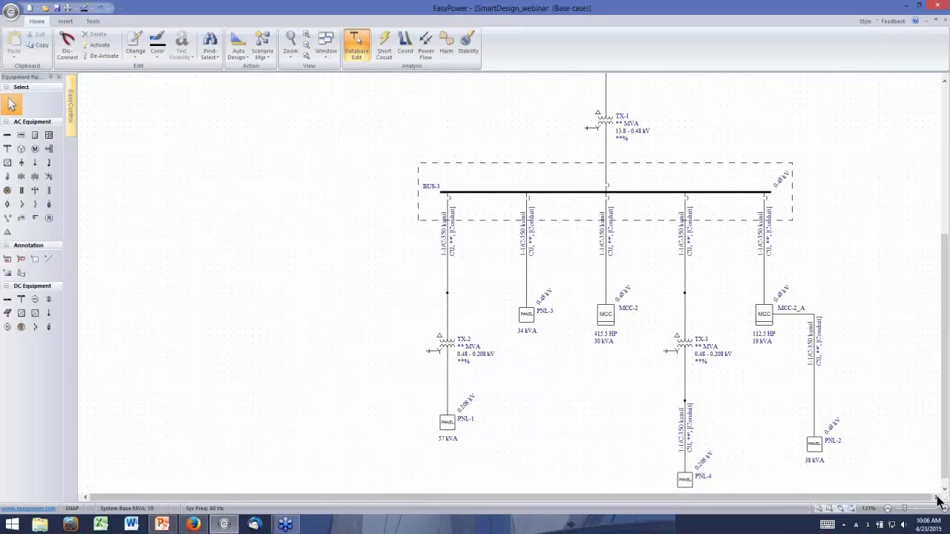
{"action": "scroll", "coordinate": [806, 420], "scroll_direction": "up", "scroll_amount": 2}
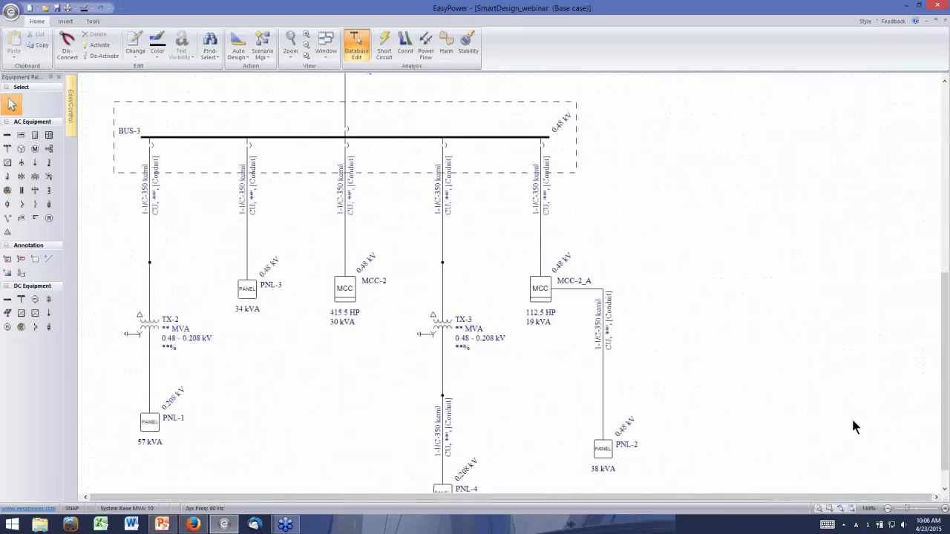
{"action": "left_click", "coordinate": [86, 497]}
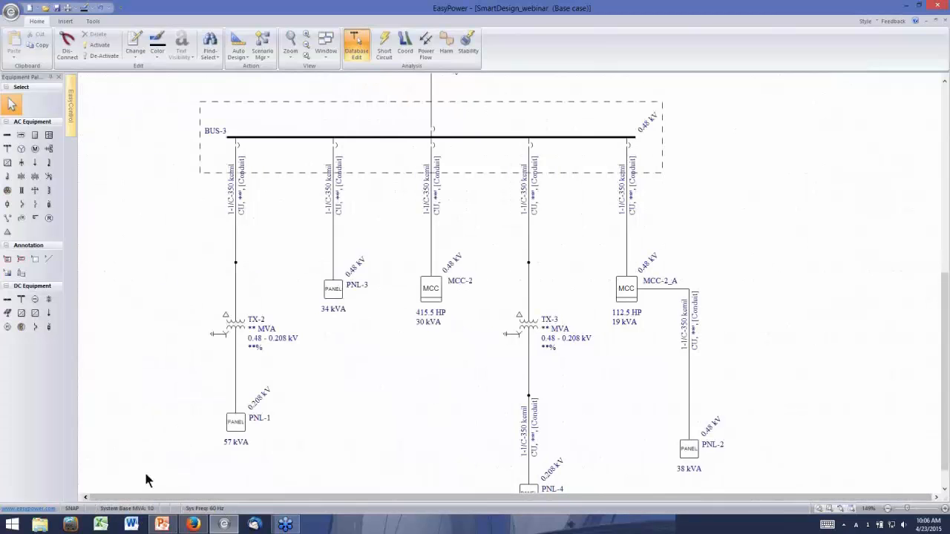
{"action": "left_click_drag", "start_coordinate": [944, 355], "coordinate": [944, 340]}
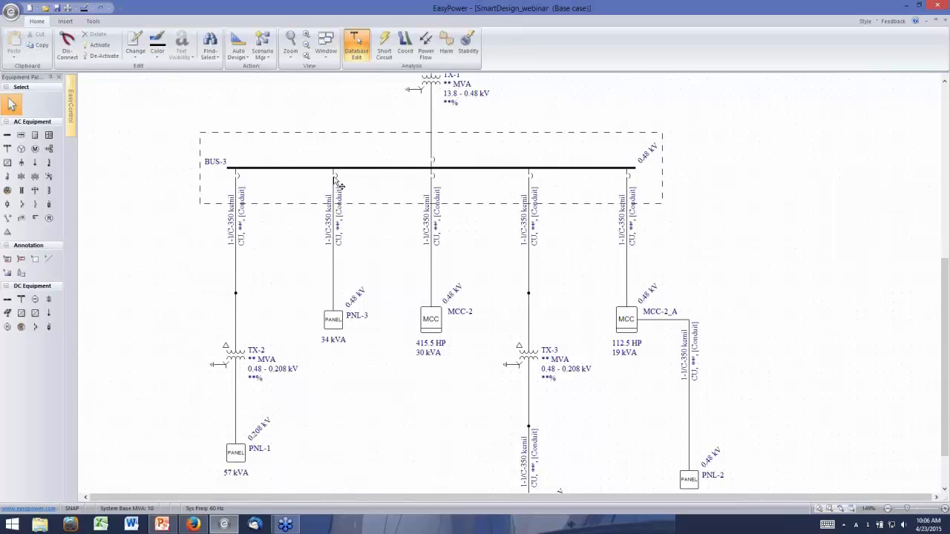
{"action": "mouse_move", "coordinate": [340, 248]}
{"action": "left_click", "coordinate": [342, 186]}
{"action": "left_click", "coordinate": [334, 322], "text": "ctrl"}
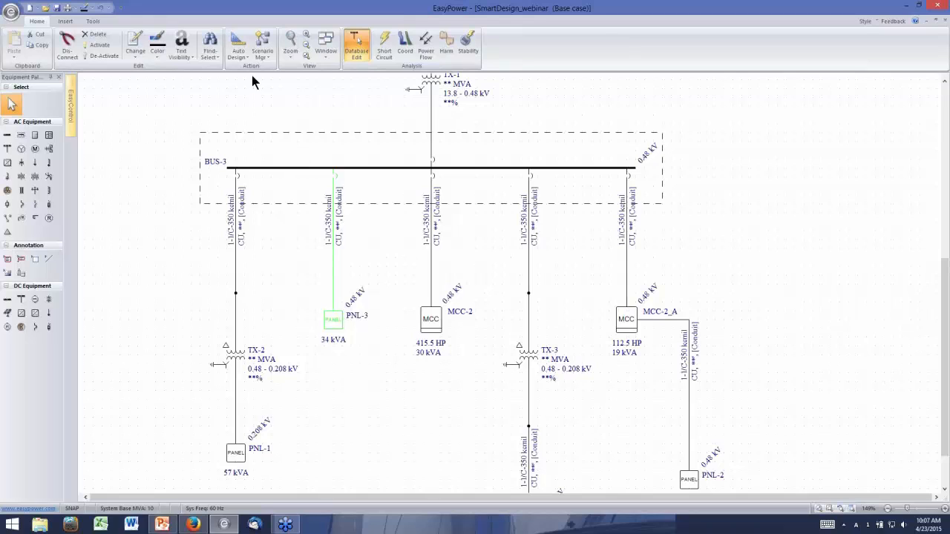
{"action": "left_click", "coordinate": [237, 47]}
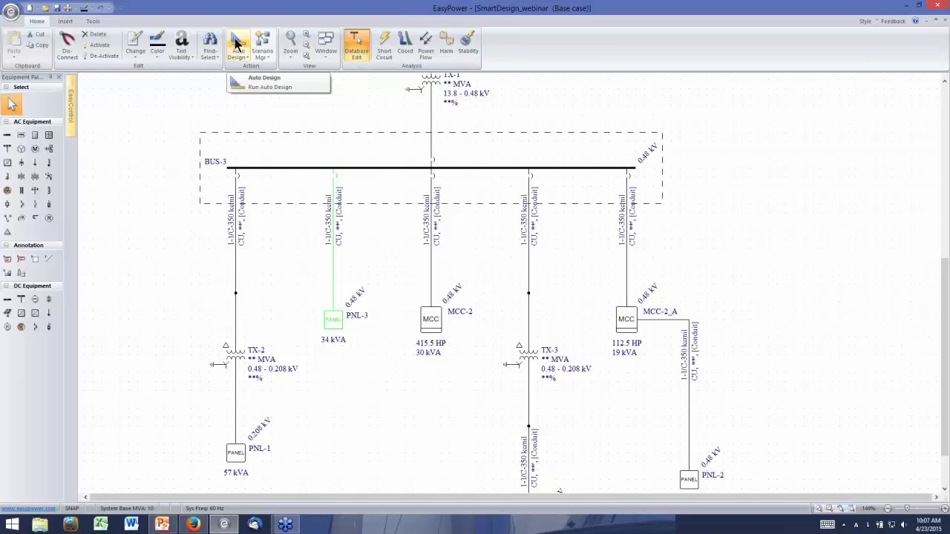
{"action": "left_click", "coordinate": [236, 44]}
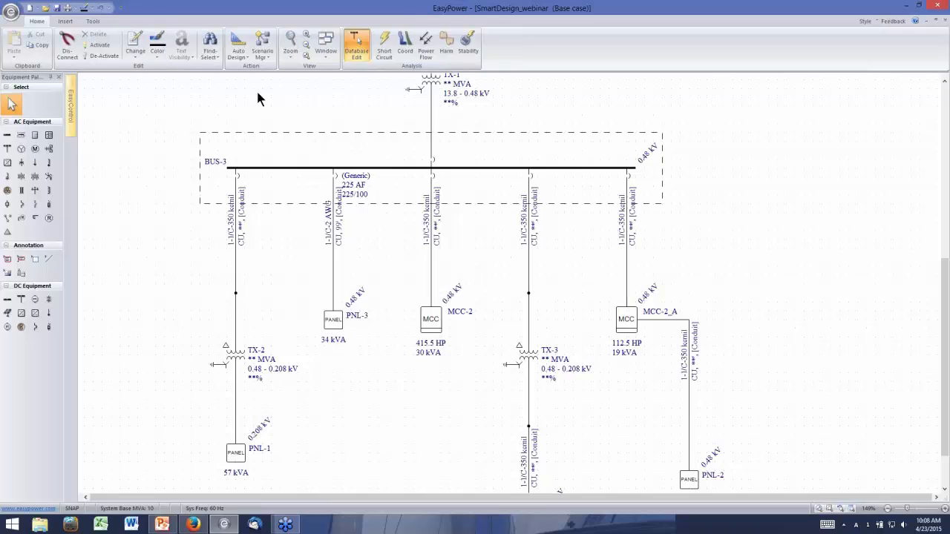
- Review the Auto Design report's sizing results and comments for panel PNL-3, its breaker and its cable, and close the report
{"action": "left_click", "coordinate": [326, 58]}
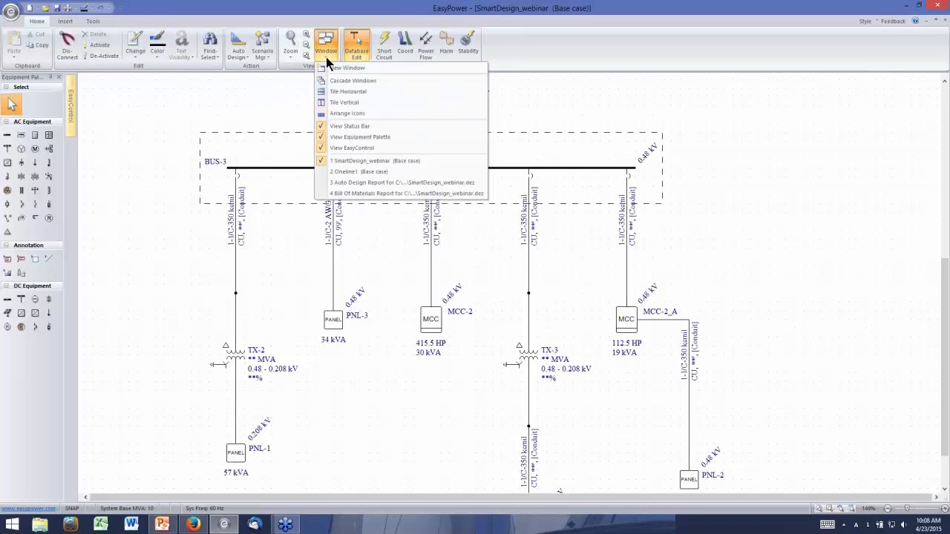
{"action": "left_click", "coordinate": [364, 184]}
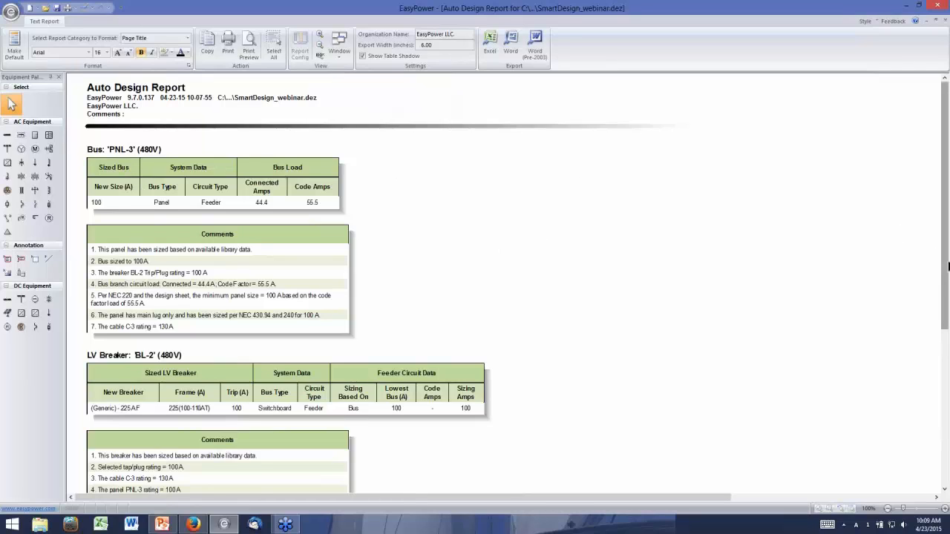
{"action": "left_click_drag", "start_coordinate": [946, 266], "coordinate": [946, 279]}
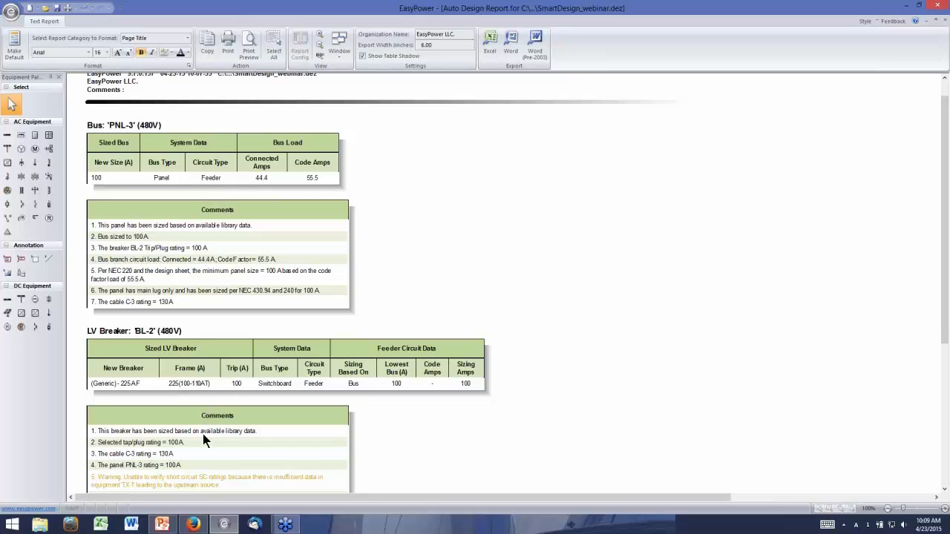
{"action": "left_click_drag", "start_coordinate": [946, 319], "coordinate": [946, 397]}
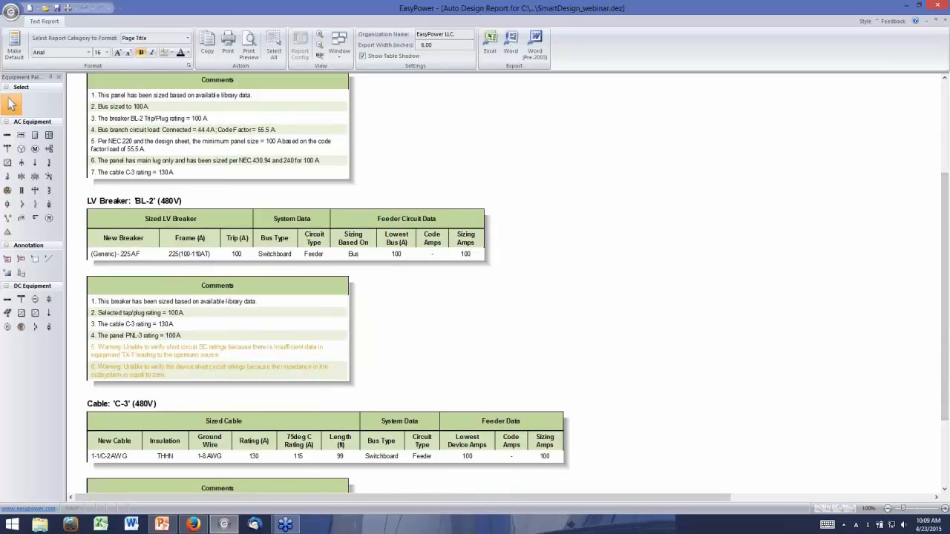
{"action": "left_click_drag", "start_coordinate": [945, 385], "coordinate": [946, 452]}
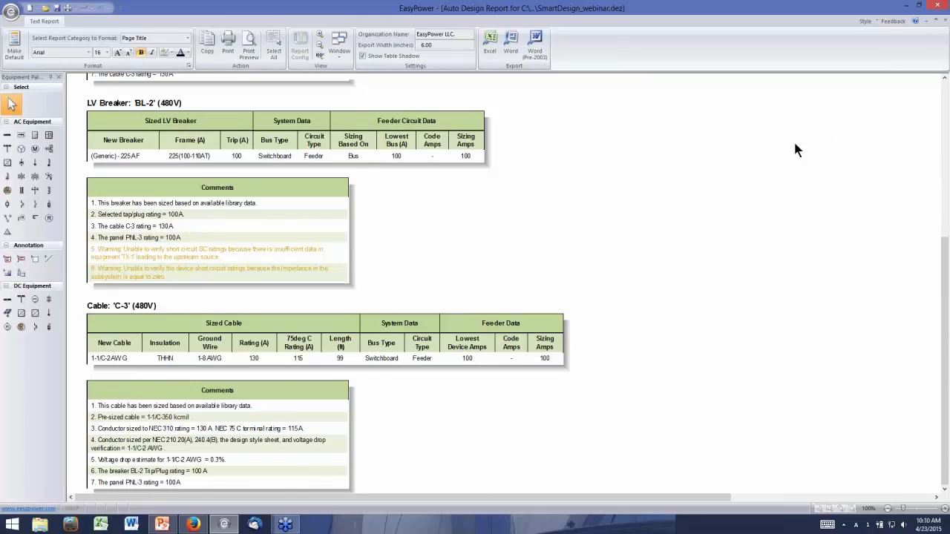
{"action": "key", "text": "ctrl+F4"}
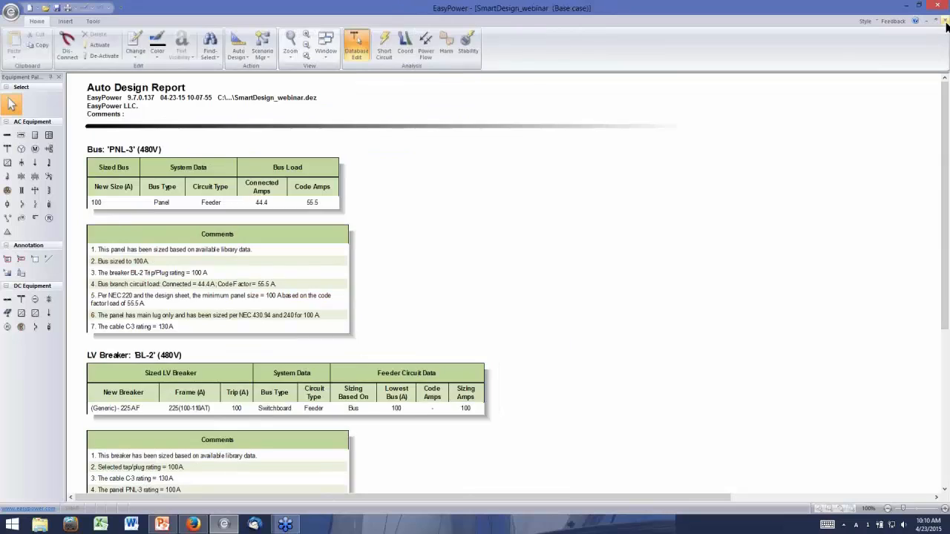
- Set the bus type of BUS-3 to Switchgear
{"action": "left_click", "coordinate": [944, 82]}
{"action": "left_click", "coordinate": [944, 82]}
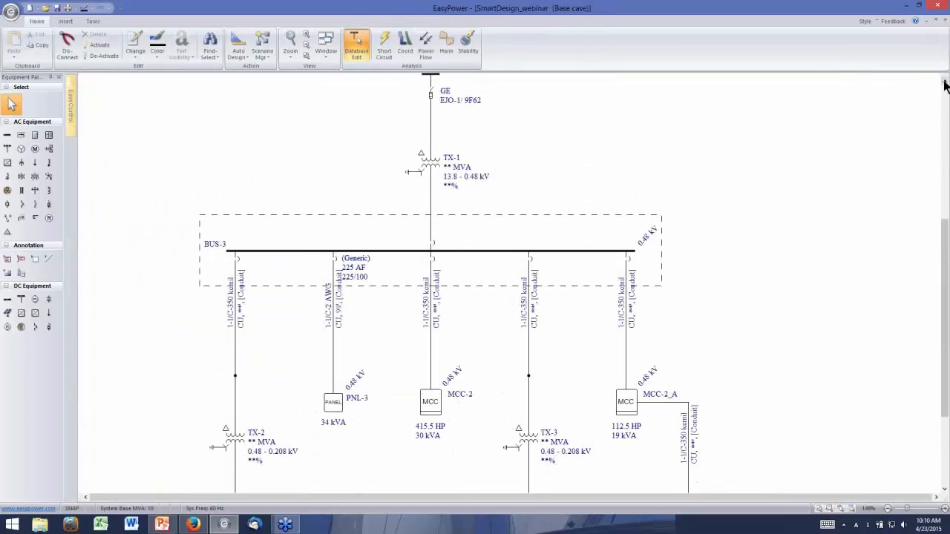
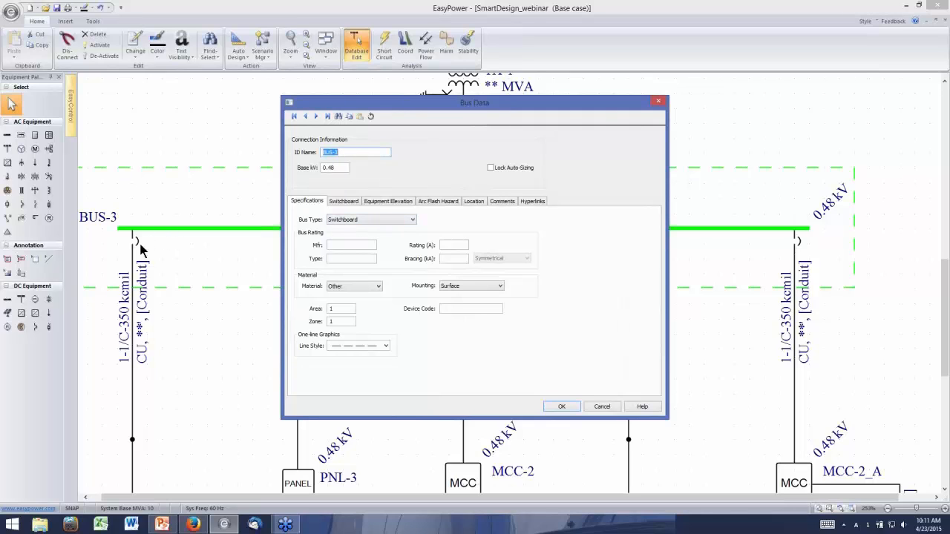
{"action": "left_click", "coordinate": [413, 220]}
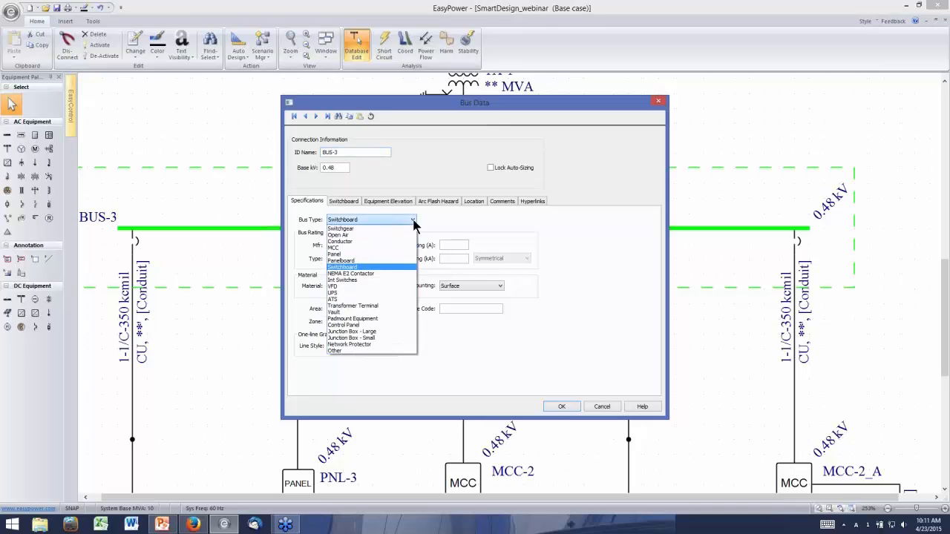
{"action": "left_click", "coordinate": [363, 229]}
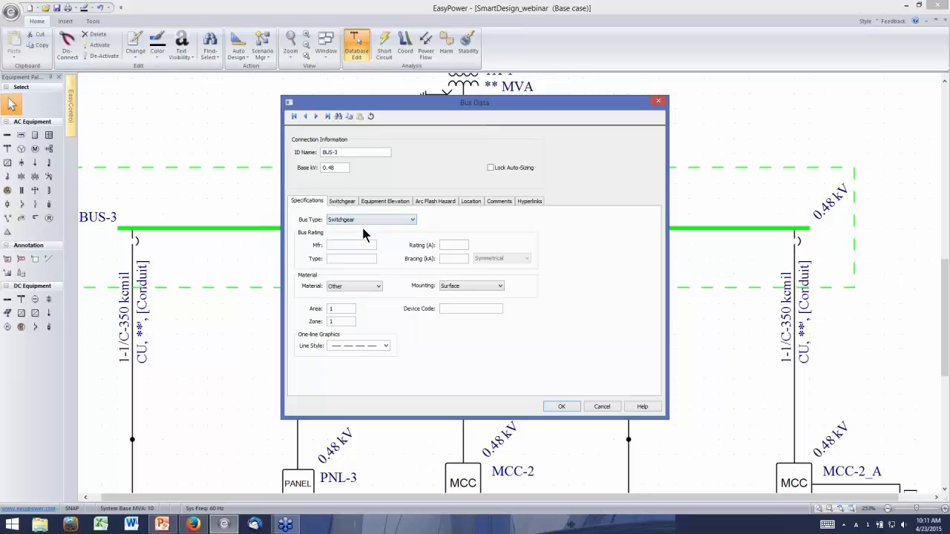
{"action": "left_click", "coordinate": [560, 407]}
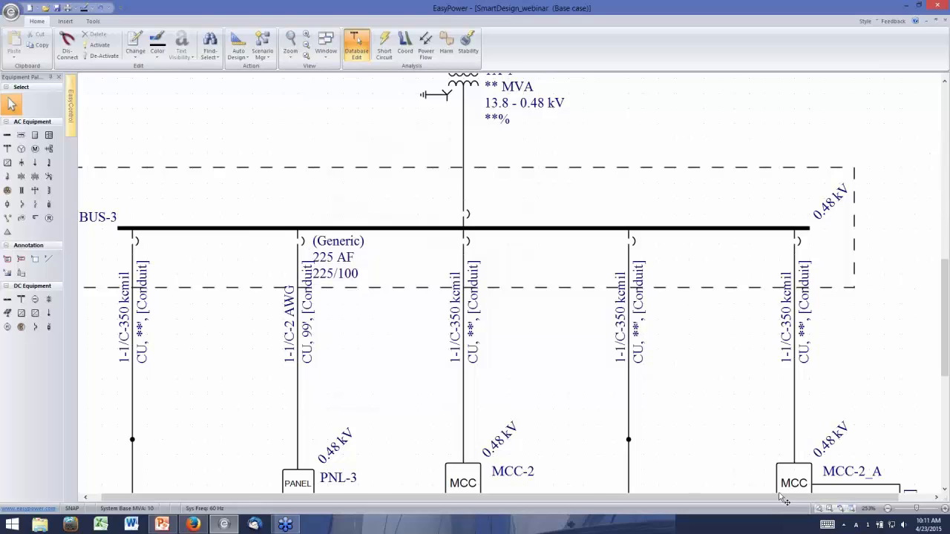
- Rerun Auto Design on PNL-3 with its feeder breaker and cable, using the switchgear bus type
{"action": "left_click", "coordinate": [943, 490]}
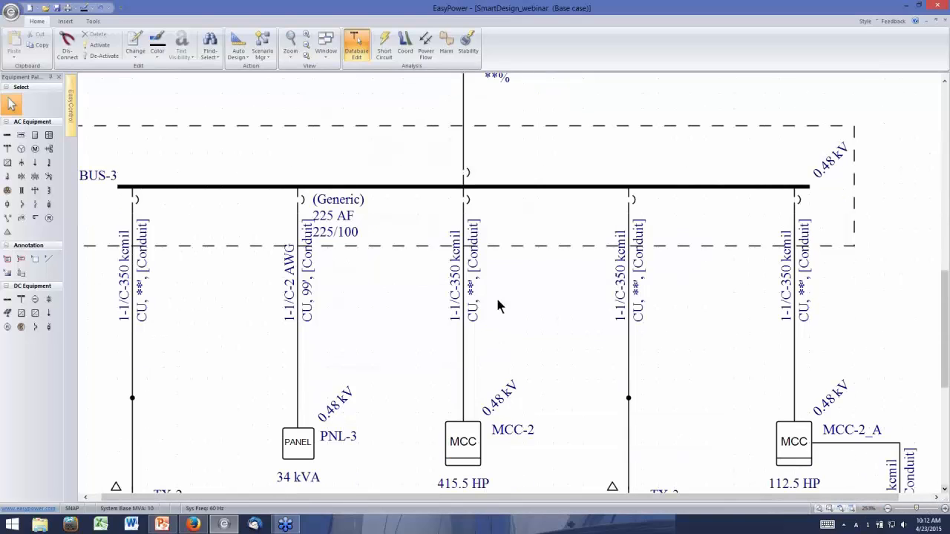
{"action": "left_click", "coordinate": [302, 201]}
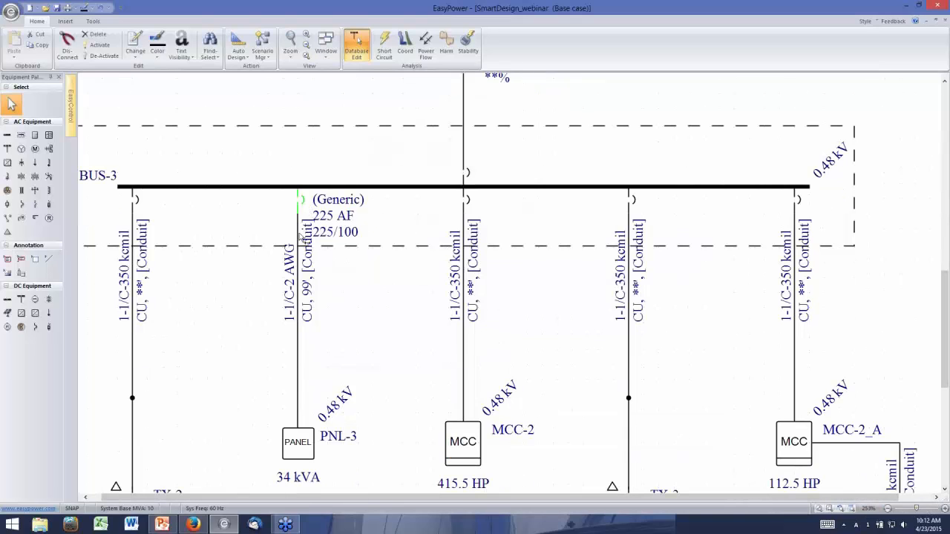
{"action": "left_click", "coordinate": [298, 272], "text": "ctrl"}
{"action": "left_click", "coordinate": [303, 450], "text": "ctrl"}
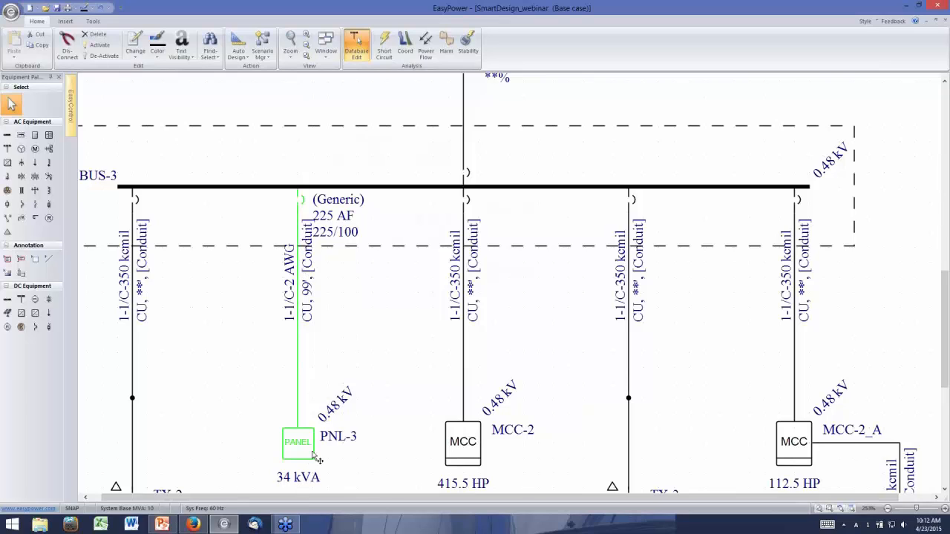
{"action": "left_click", "coordinate": [238, 48]}
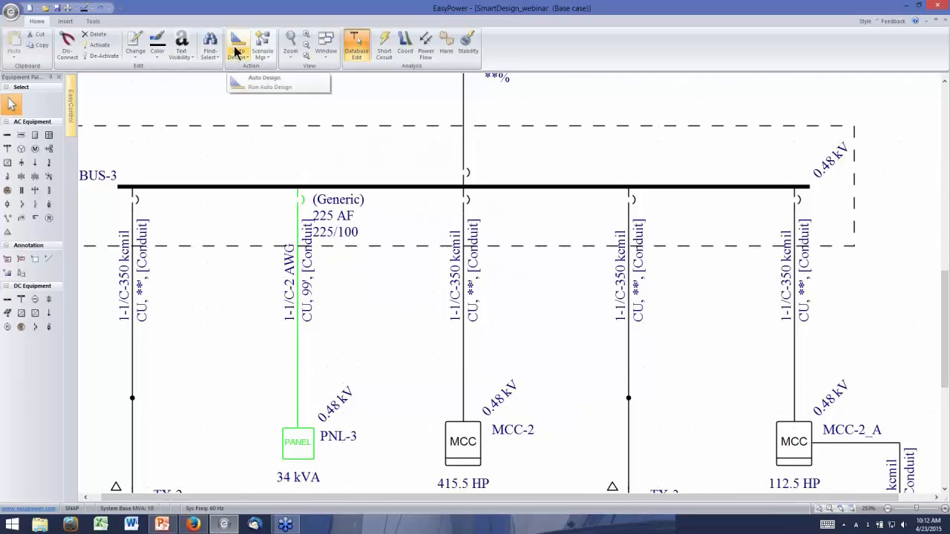
{"action": "left_click", "coordinate": [241, 83]}
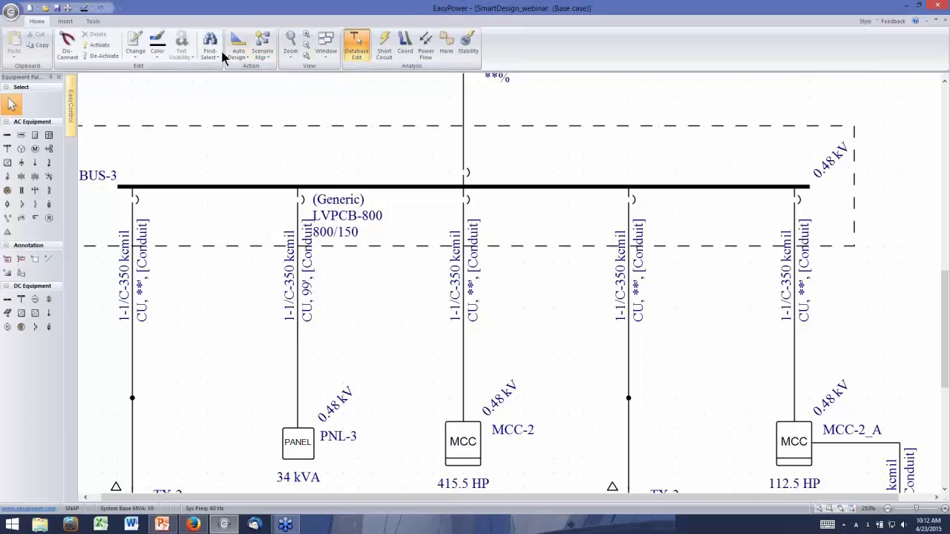
- Set the bus type of BUS-3 back to Switchboard
{"action": "double_click", "coordinate": [249, 187]}
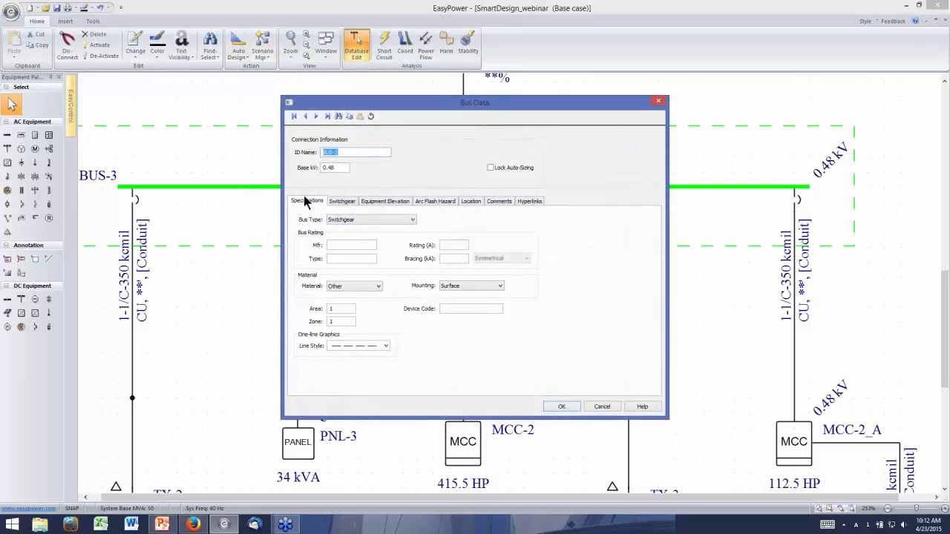
{"action": "left_click", "coordinate": [338, 221]}
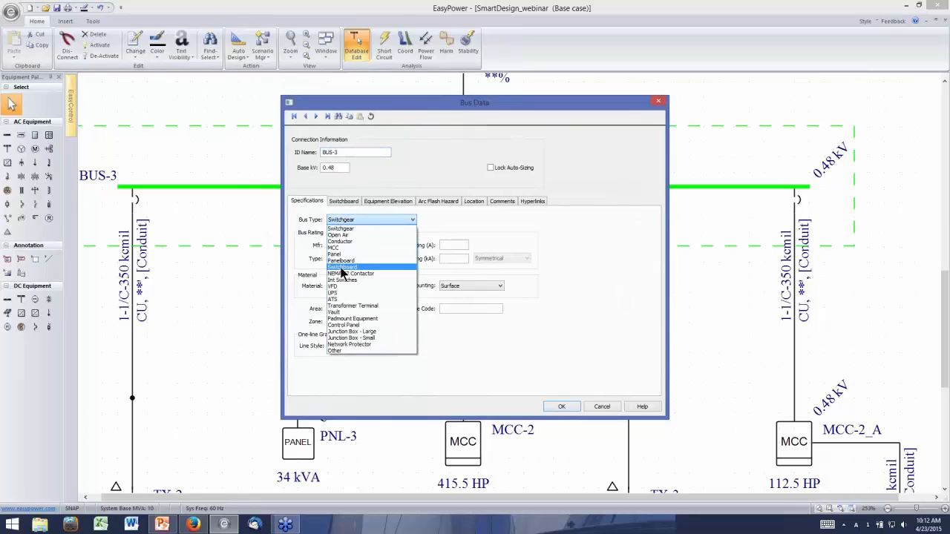
{"action": "left_click", "coordinate": [342, 268]}
{"action": "left_click", "coordinate": [561, 407]}
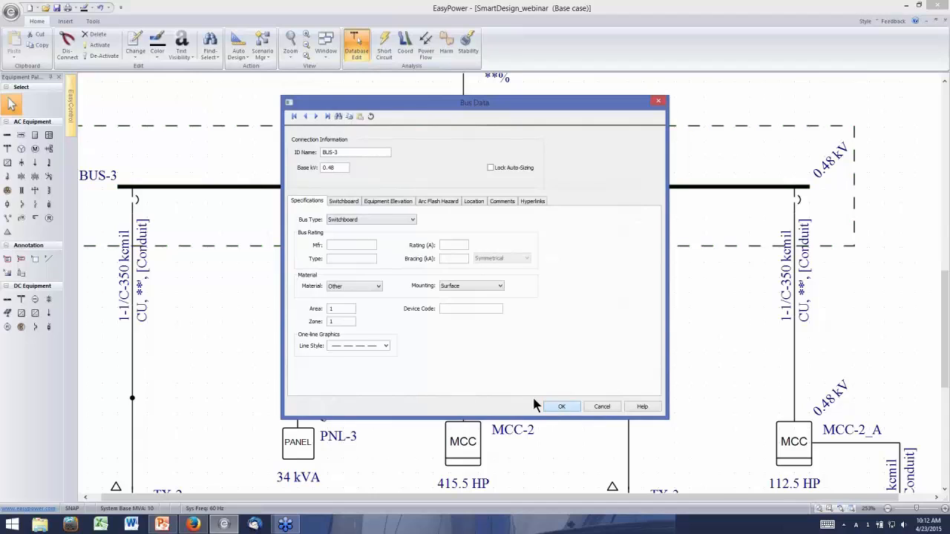
- Auto-size the PNL-3 breaker, cable and panel again with BUS-3 as a switchboard
{"action": "left_click", "coordinate": [301, 201]}
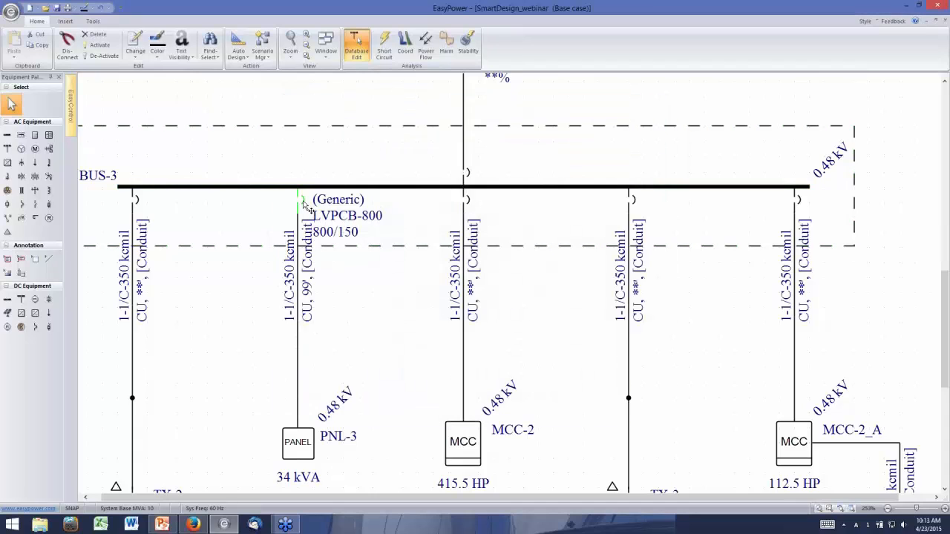
{"action": "left_click", "coordinate": [304, 285], "text": "ctrl"}
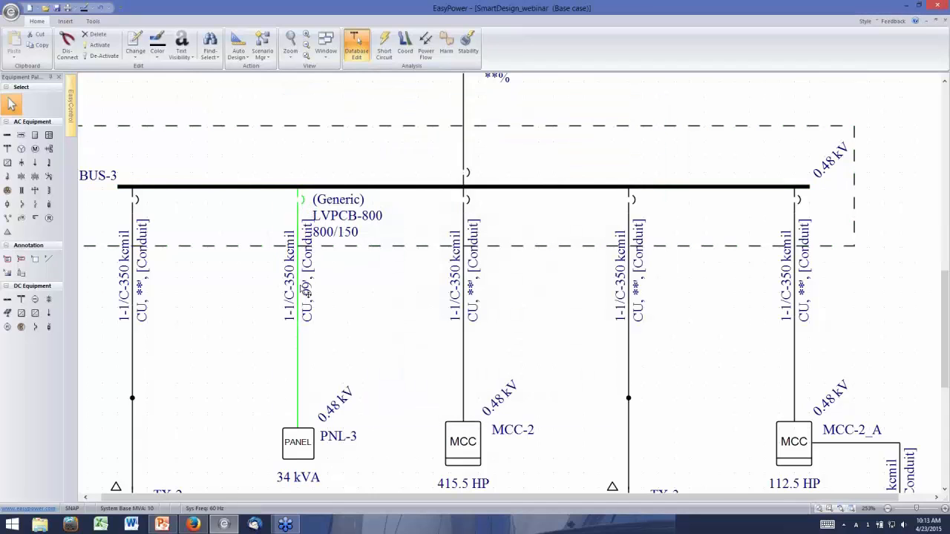
{"action": "left_click", "coordinate": [310, 449], "text": "ctrl"}
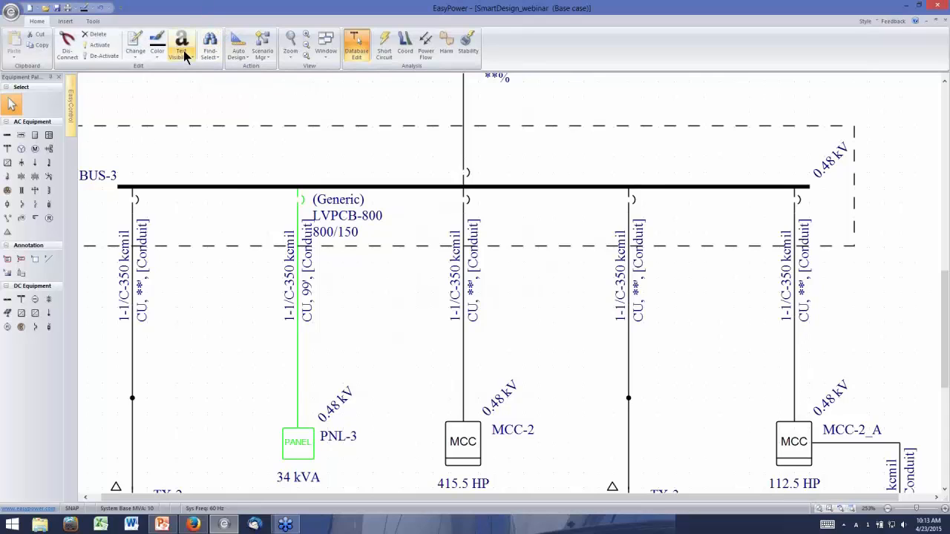
{"action": "left_click", "coordinate": [238, 43]}
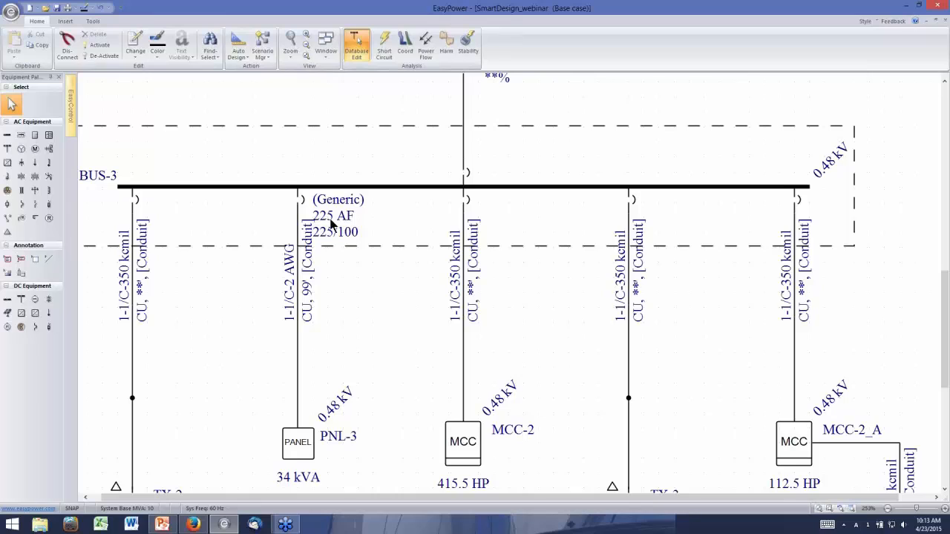
- Review the circuit descriptions and load summary of panel PNL-3, and close its data without changes
{"action": "mouse_move", "coordinate": [302, 260]}
{"action": "left_click", "coordinate": [300, 443]}
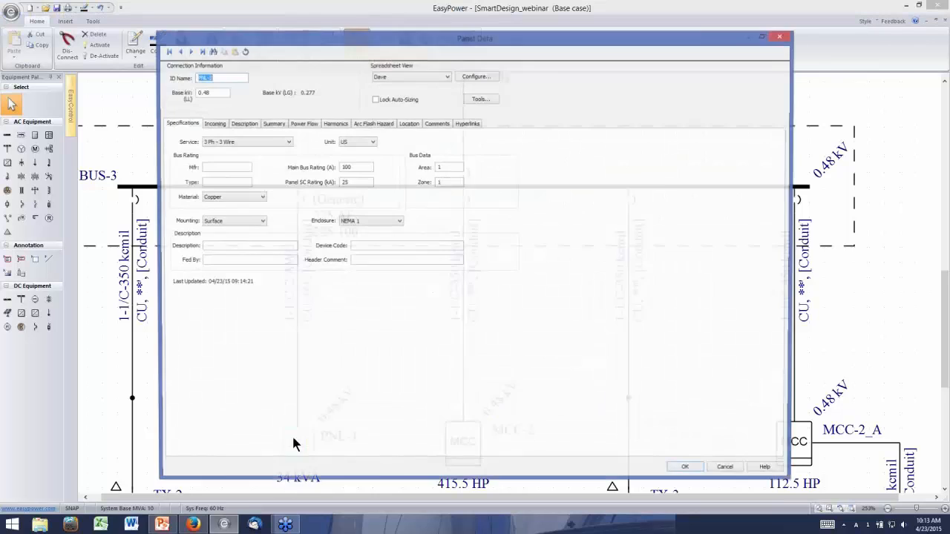
{"action": "left_click", "coordinate": [242, 123]}
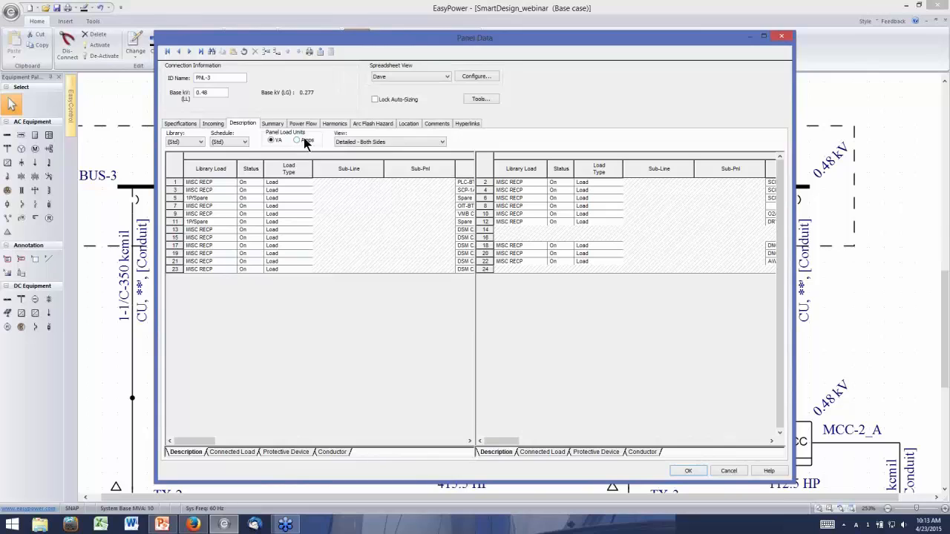
{"action": "left_click", "coordinate": [272, 123]}
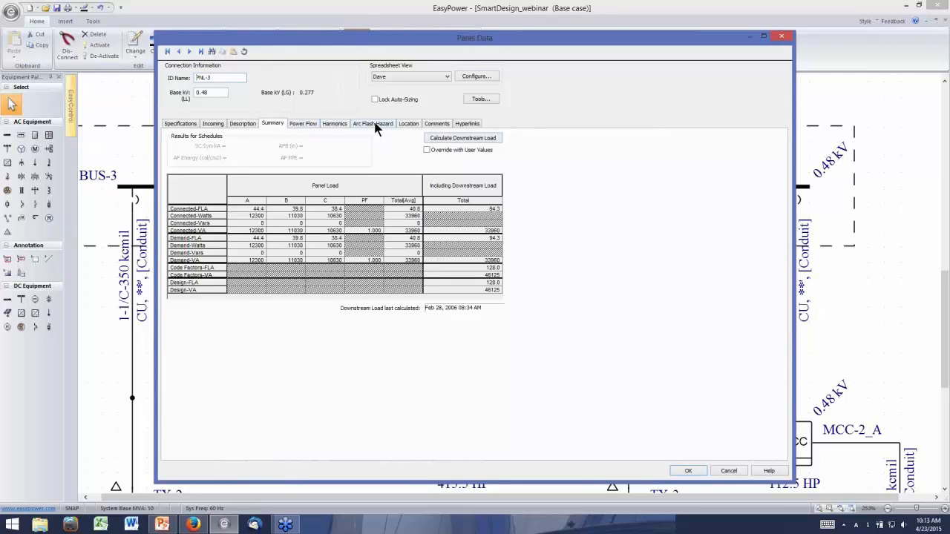
{"action": "left_click", "coordinate": [728, 472]}
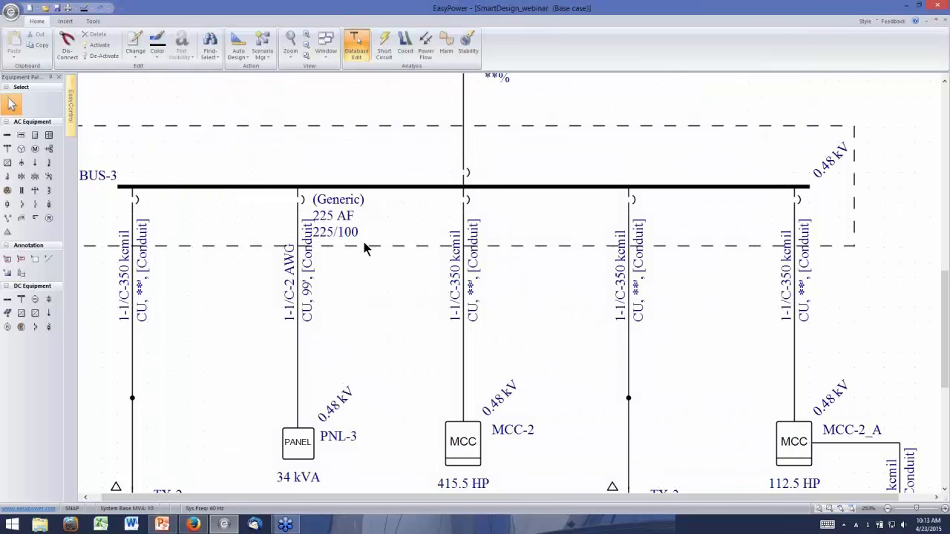
- Set the main bus rating of panel PNL-3 to 200 A
{"action": "double_click", "coordinate": [293, 455]}
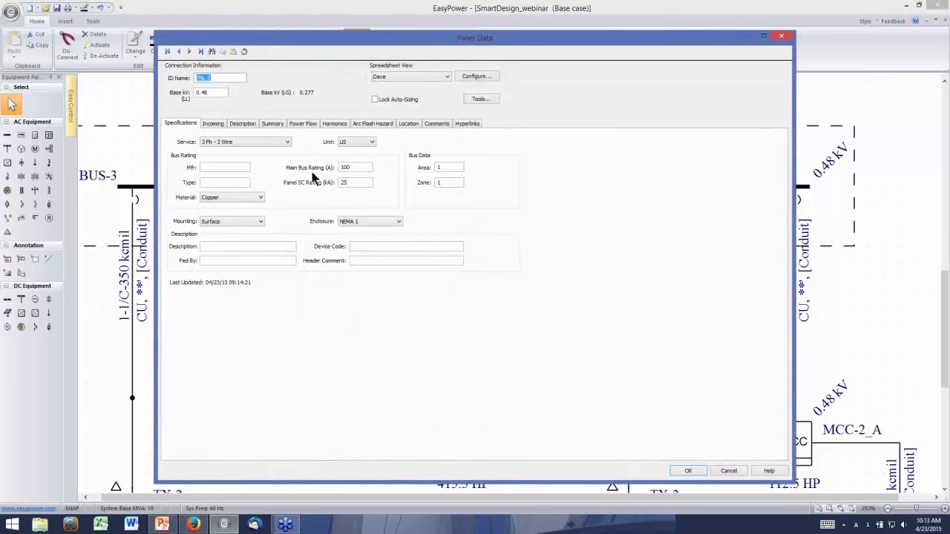
{"action": "left_click", "coordinate": [359, 167]}
{"action": "double_click", "coordinate": [360, 167]}
{"action": "type", "text": "200"}
{"action": "left_click", "coordinate": [696, 471]}
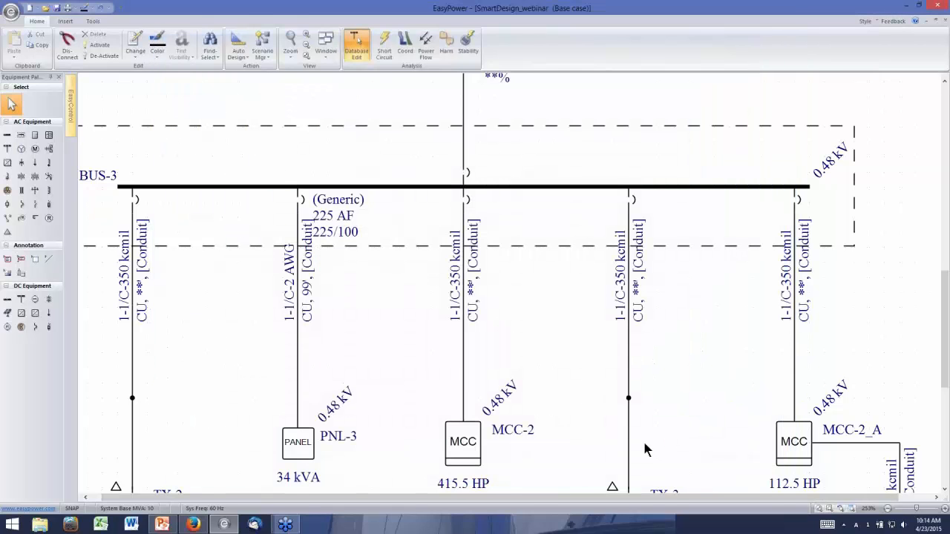
- Review the choices for sizing feeder breakers in the protective device settings of the Auto Design options
{"action": "left_click", "coordinate": [244, 58]}
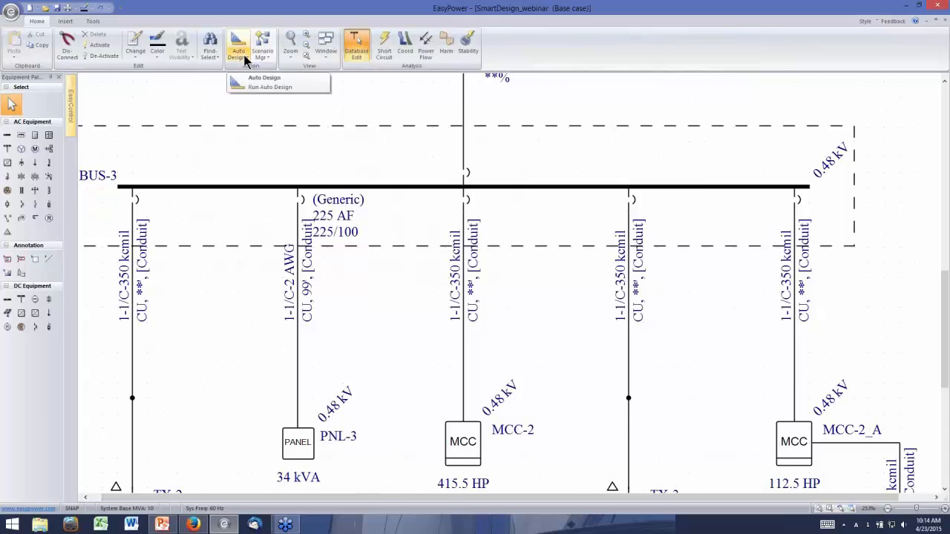
{"action": "left_click", "coordinate": [246, 59]}
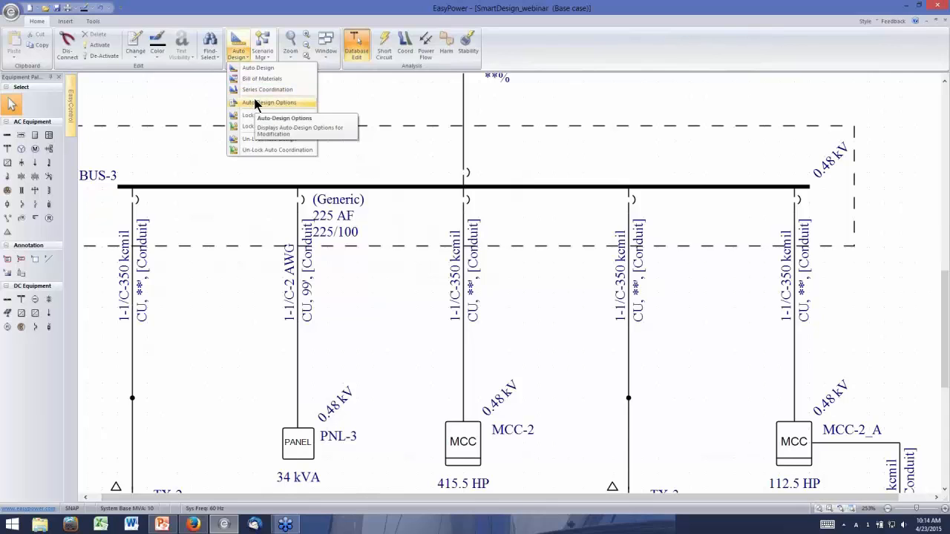
{"action": "left_click", "coordinate": [256, 103]}
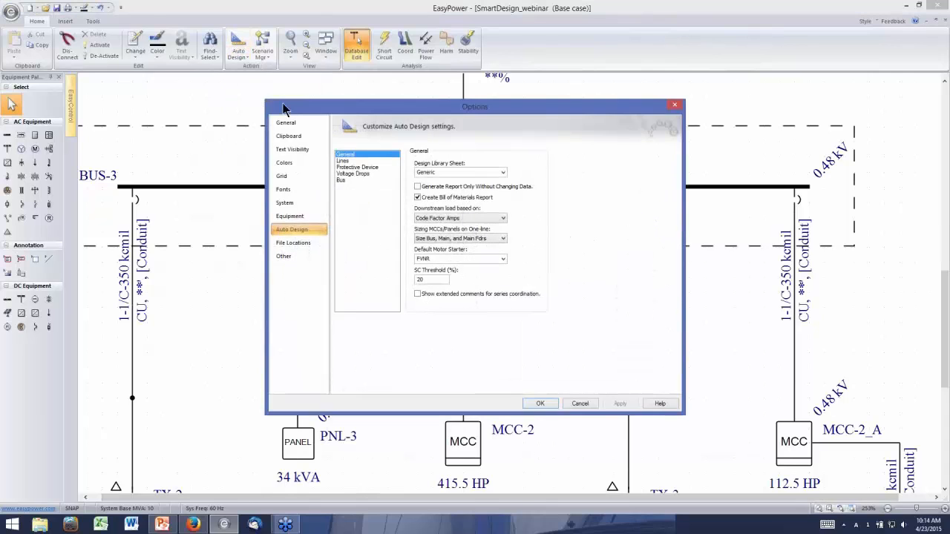
{"action": "left_click", "coordinate": [364, 168]}
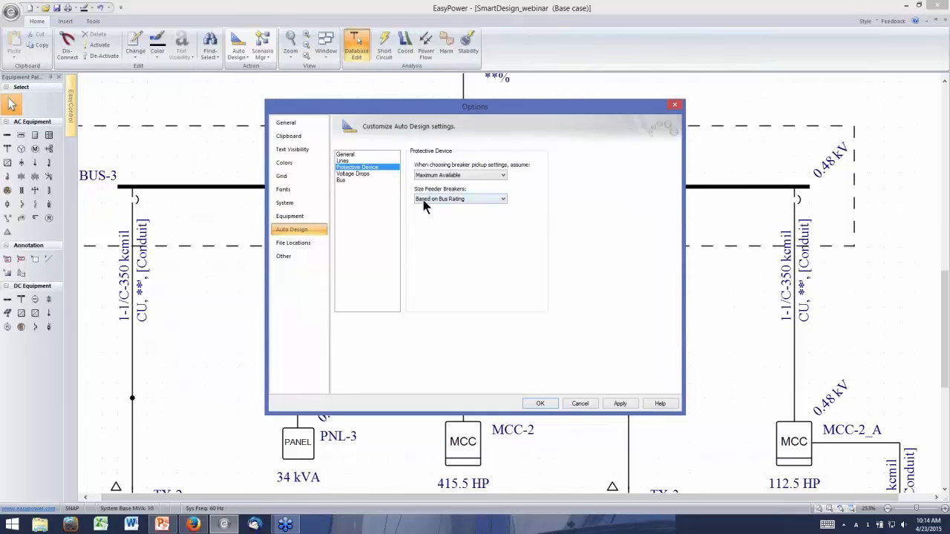
{"action": "left_click", "coordinate": [502, 202]}
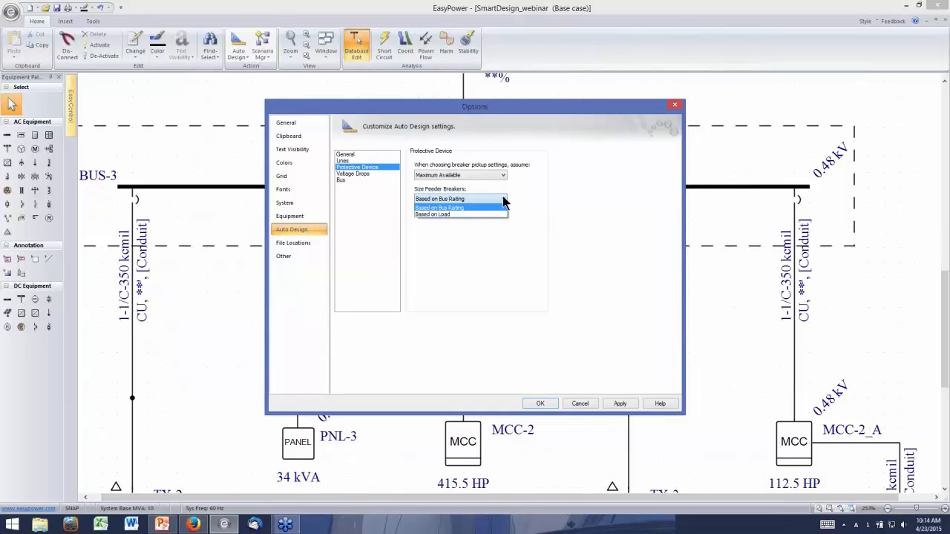
{"action": "left_click", "coordinate": [504, 199]}
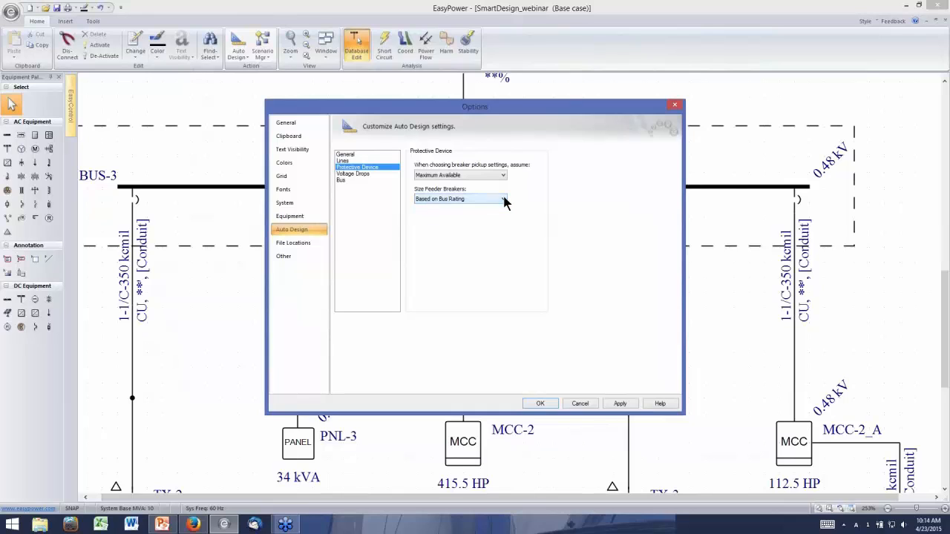
{"action": "left_click", "coordinate": [540, 404]}
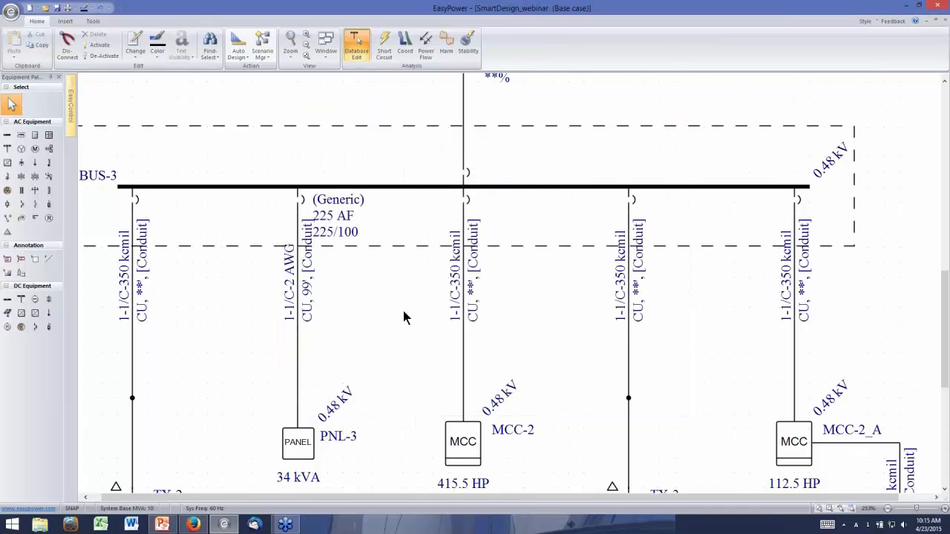
- Run Auto Design on only the feeder breaker and cable of PNL-3, leaving the panel out of the selection
{"action": "left_click", "coordinate": [303, 208]}
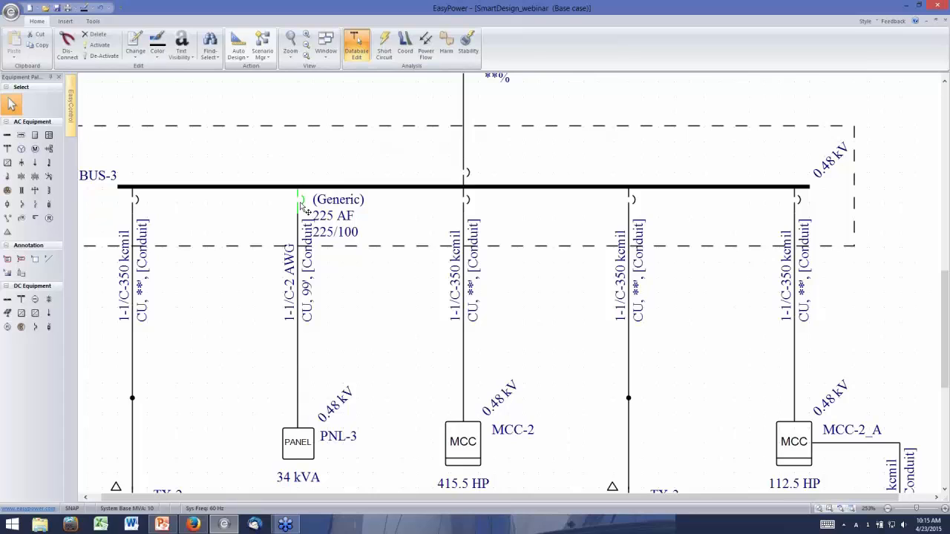
{"action": "left_click", "coordinate": [299, 353], "text": "ctrl"}
{"action": "left_click", "coordinate": [238, 44]}
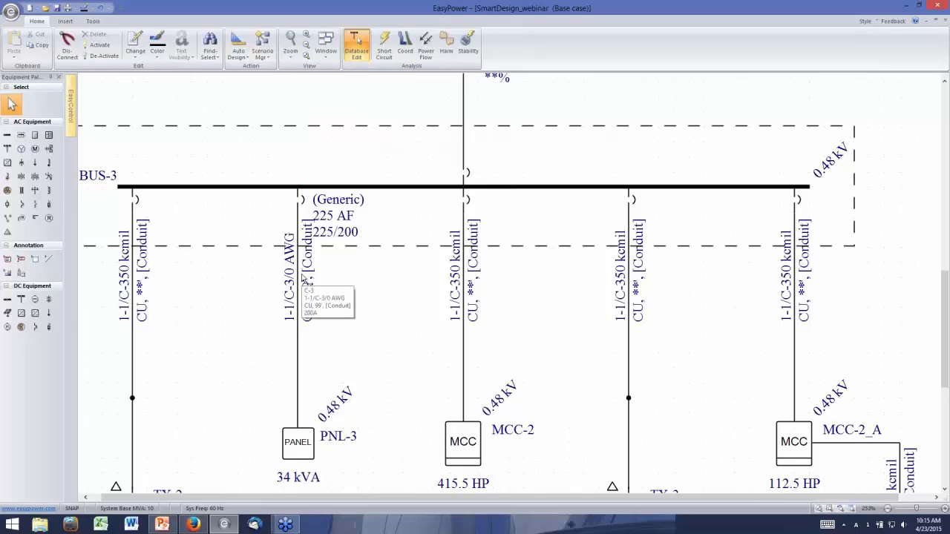
- Run Auto Design on the PNL-3 feeder breaker, its cable and the panel together
{"action": "left_click", "coordinate": [303, 212]}
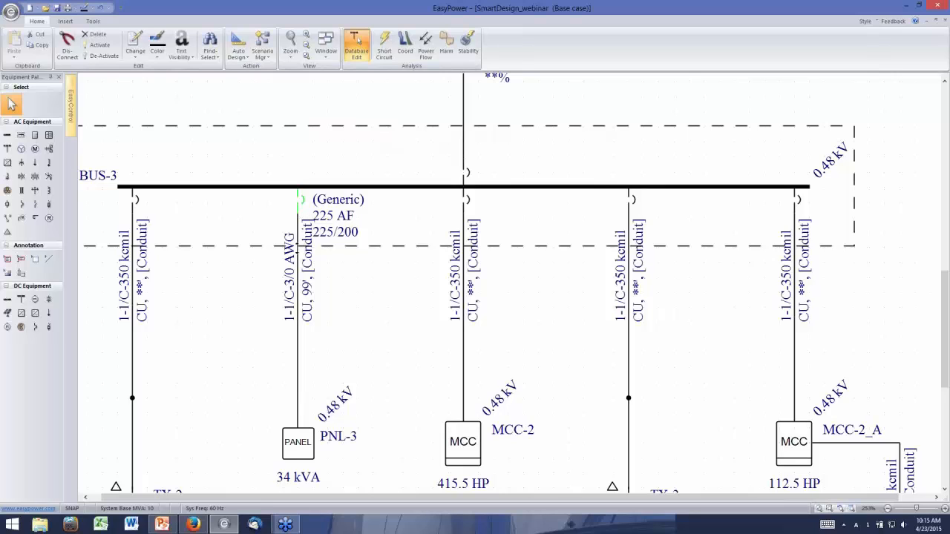
{"action": "left_click", "coordinate": [301, 333], "text": "ctrl"}
{"action": "left_click", "coordinate": [299, 434], "text": "ctrl"}
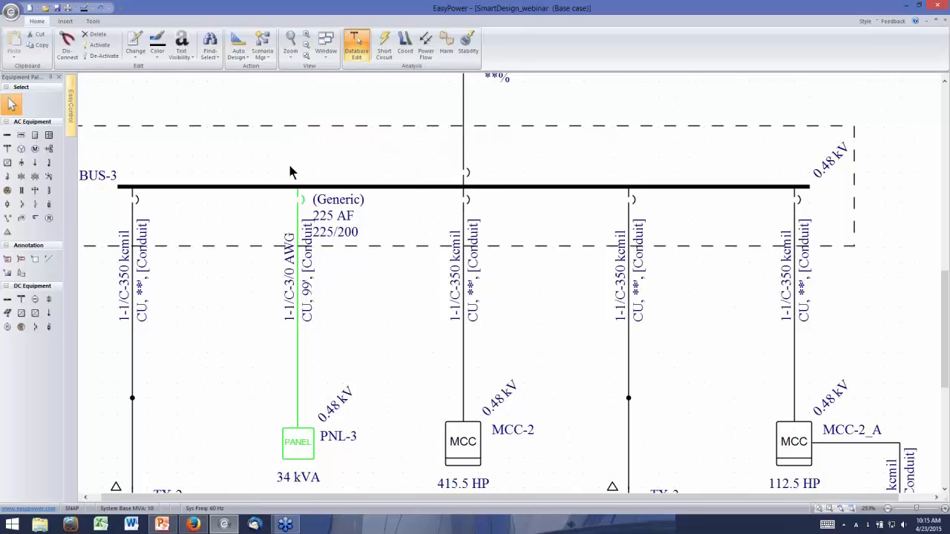
{"action": "left_click", "coordinate": [238, 47]}
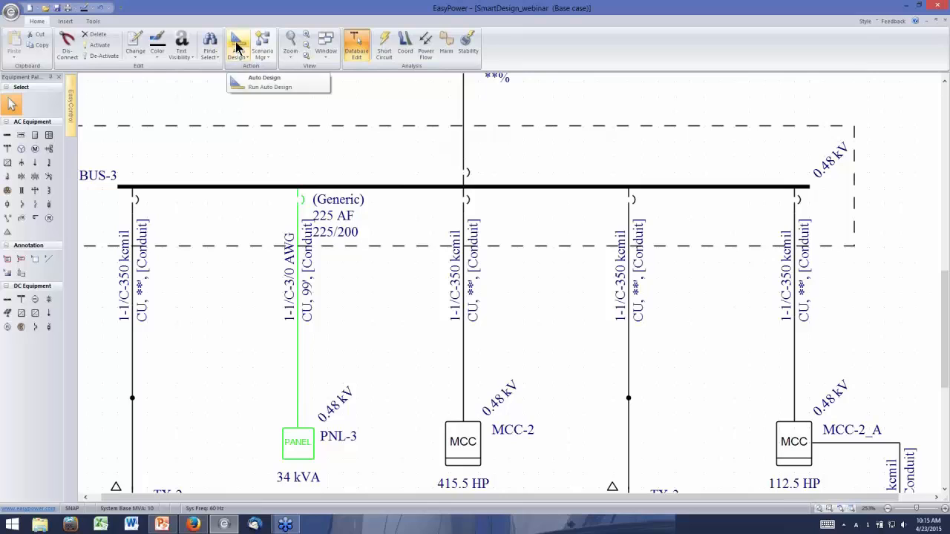
{"action": "left_click", "coordinate": [237, 47]}
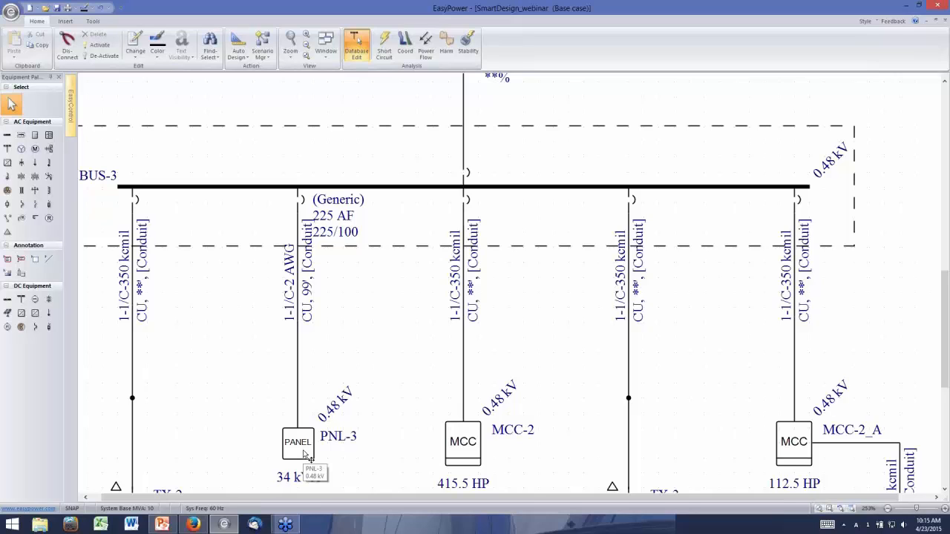
- Set the main bus rating of PNL-3 to 200 A, toggling its Lock Auto-Sizing option on and back off
{"action": "double_click", "coordinate": [306, 449]}
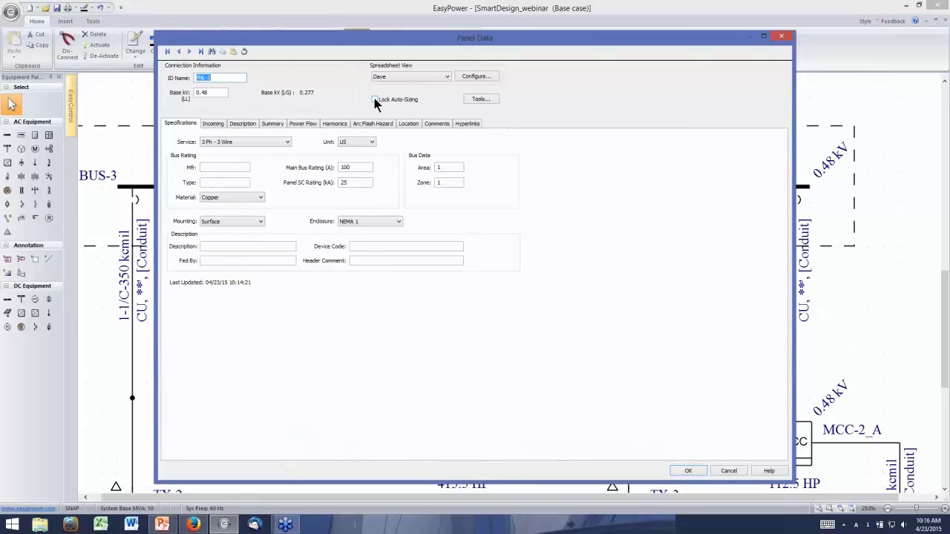
{"action": "double_click", "coordinate": [346, 167]}
{"action": "type", "text": "200"}
{"action": "left_click", "coordinate": [375, 99]}
{"action": "left_click", "coordinate": [374, 100]}
{"action": "left_click", "coordinate": [687, 472]}
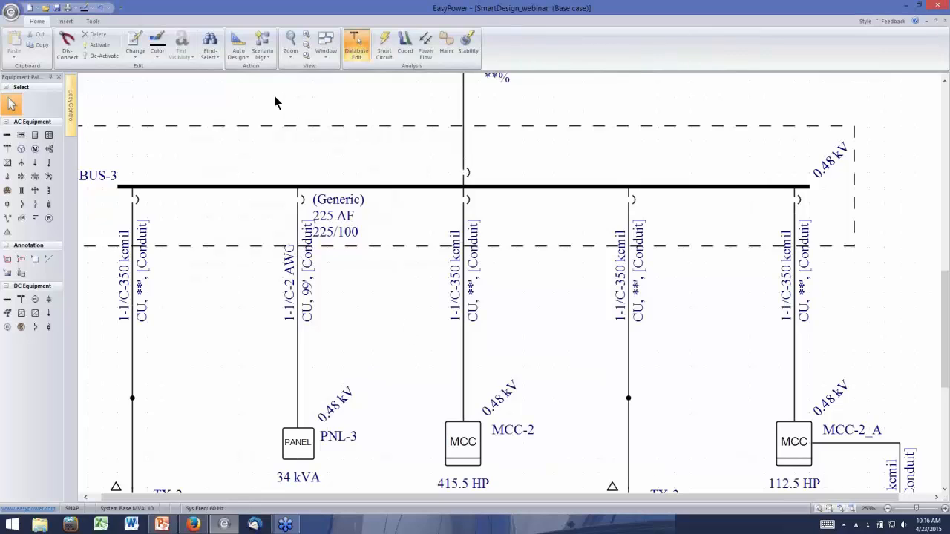
- Examine the general Auto Design options: MCC and panel sizing, downstream load basis and short-circuit threshold
{"action": "left_click", "coordinate": [245, 51]}
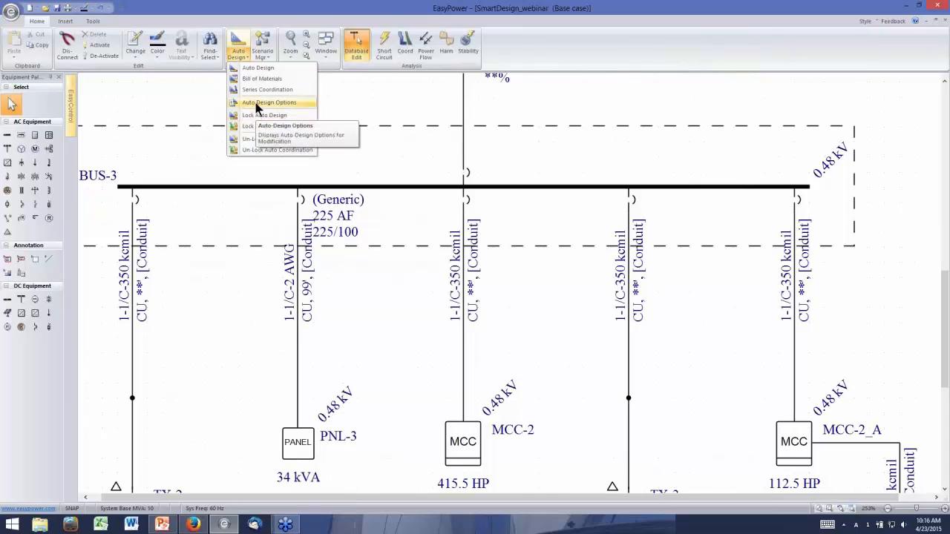
{"action": "left_click", "coordinate": [257, 104]}
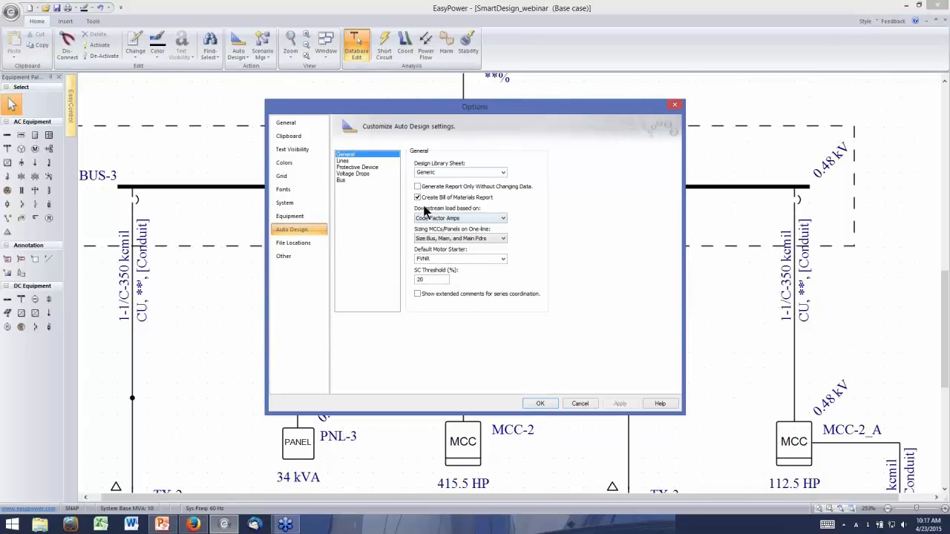
{"action": "left_click", "coordinate": [470, 238]}
{"action": "left_click", "coordinate": [503, 218]}
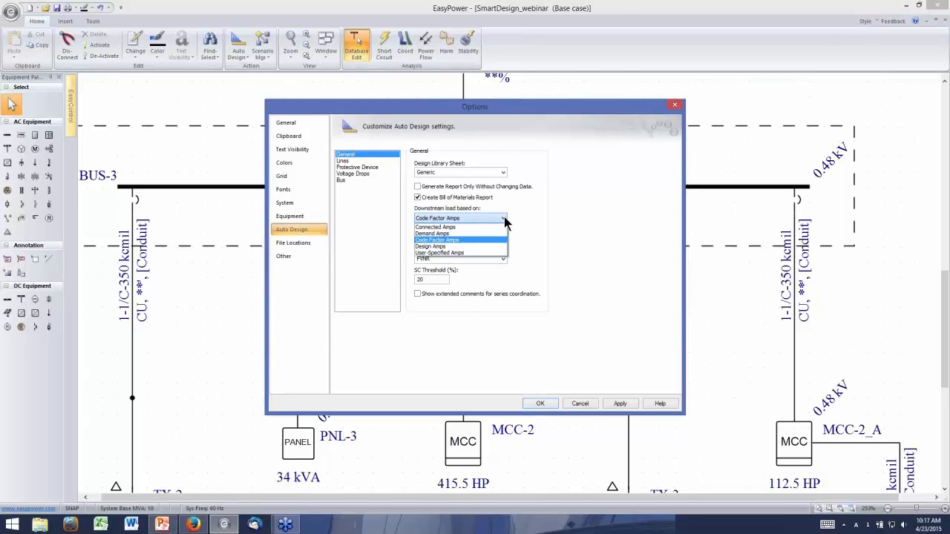
{"action": "left_click", "coordinate": [504, 219]}
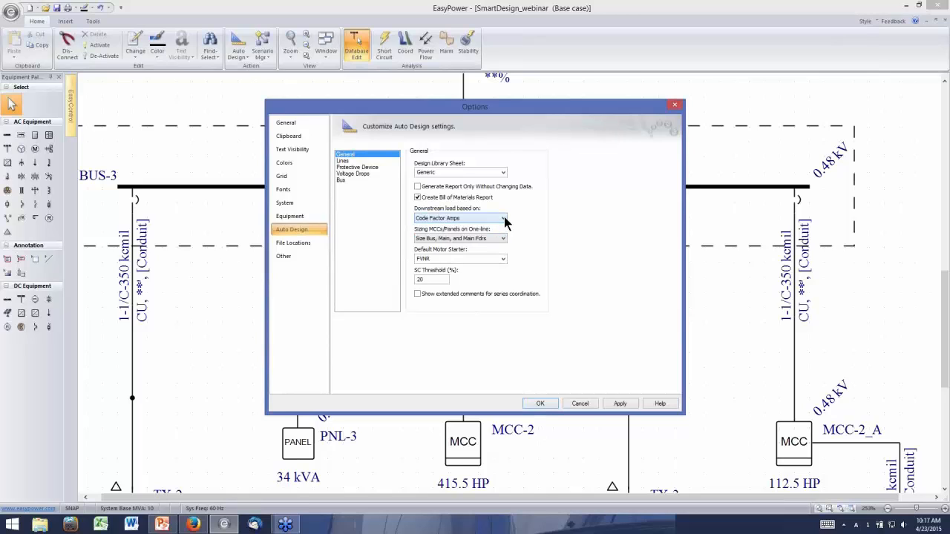
{"action": "left_click", "coordinate": [434, 279]}
{"action": "double_click", "coordinate": [418, 278]}
- Review the Auto Design settings for lines, protective devices and voltage drops, and close the options without changes
{"action": "left_click", "coordinate": [357, 161]}
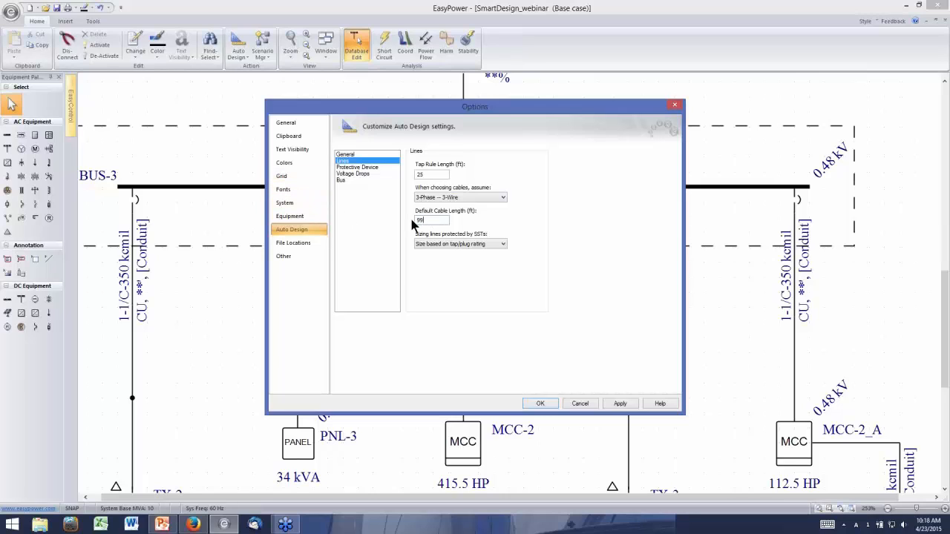
{"action": "left_click", "coordinate": [346, 168]}
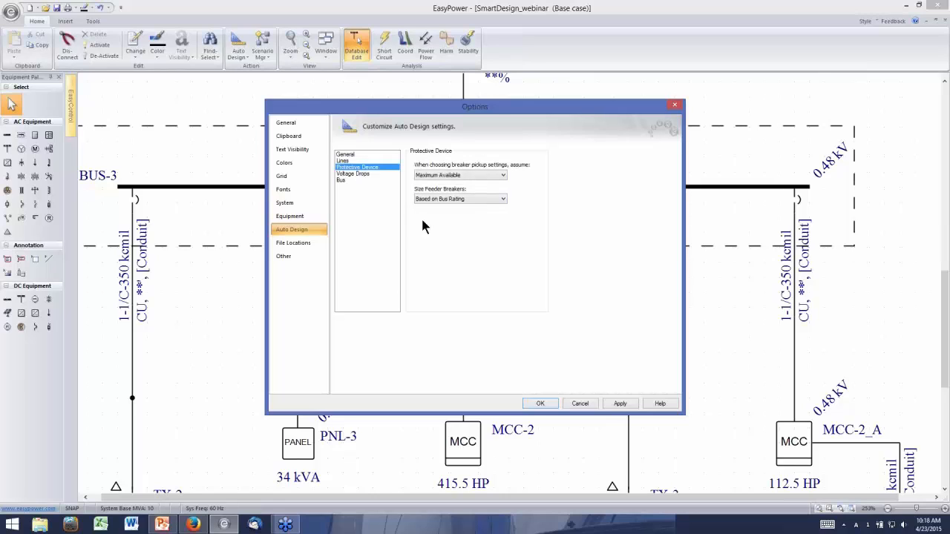
{"action": "left_click", "coordinate": [351, 176]}
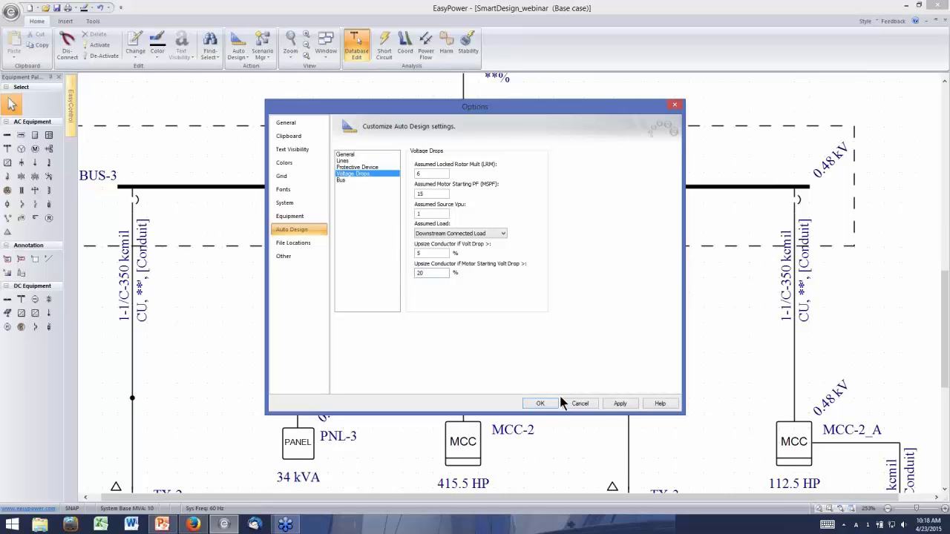
{"action": "left_click", "coordinate": [620, 404]}
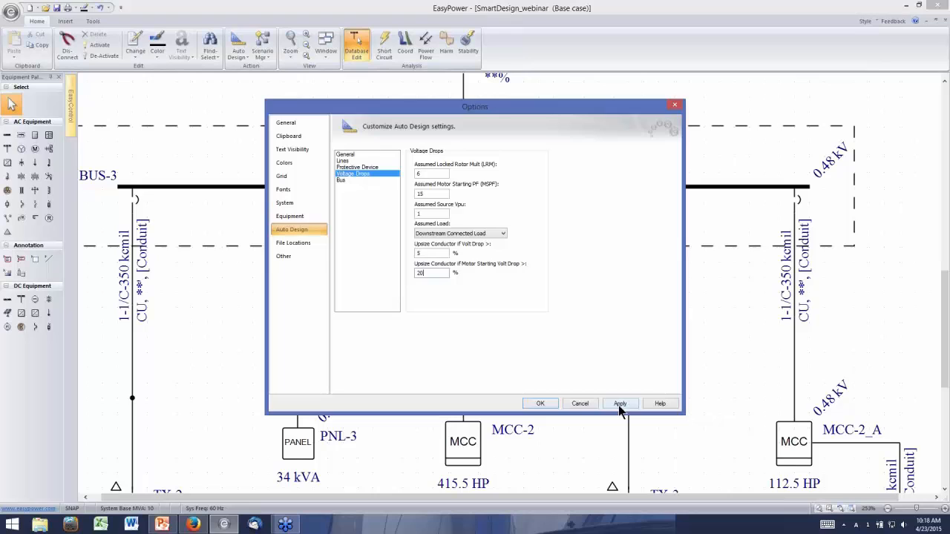
{"action": "left_click", "coordinate": [575, 403]}
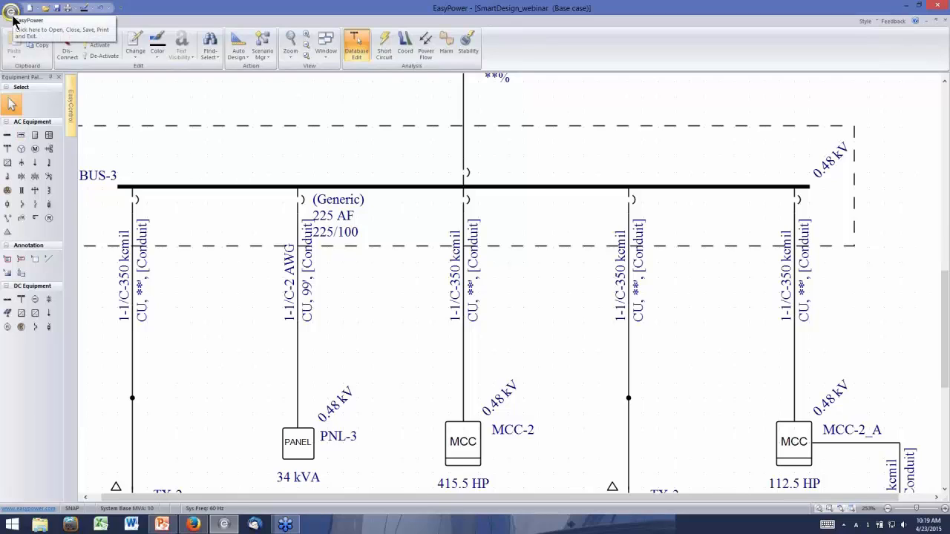
- Check the design library sheet selected in the general Auto Design options, and cancel out of them
{"action": "left_click", "coordinate": [236, 51]}
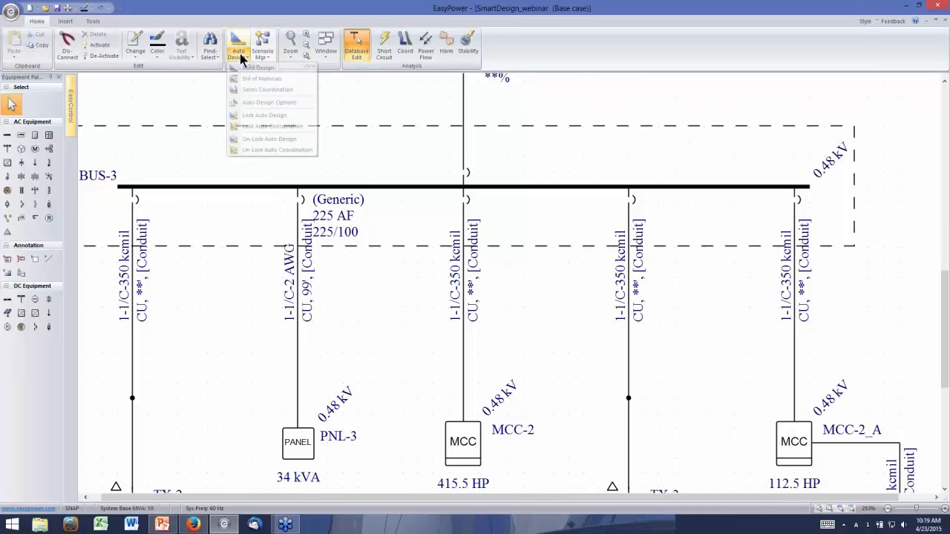
{"action": "left_click", "coordinate": [268, 101]}
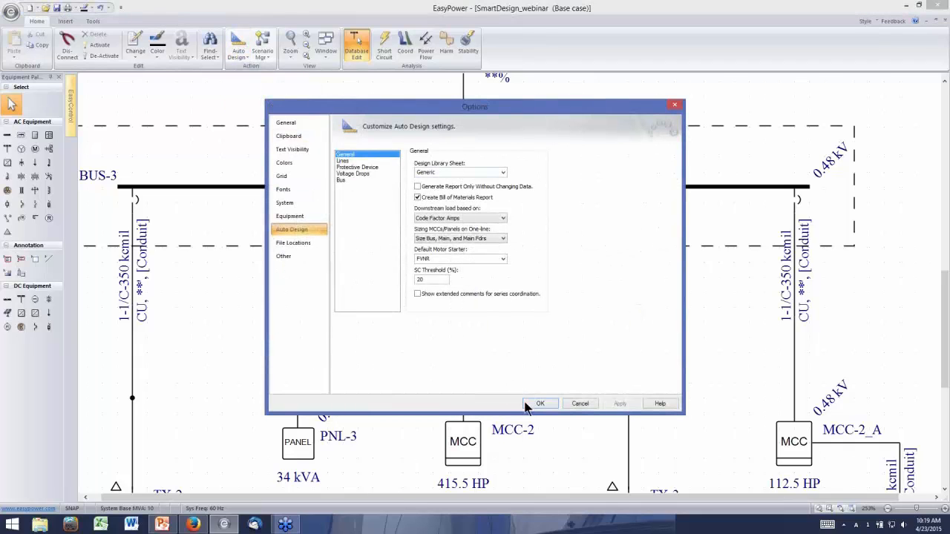
{"action": "left_click", "coordinate": [581, 403]}
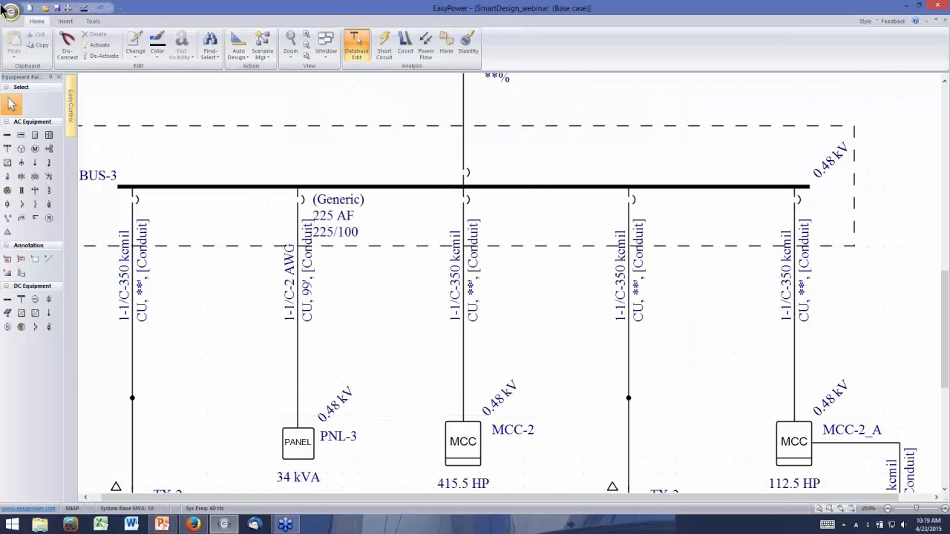
- Open the Stdlib device library and display the notes of the Generic sheet among the US design sheets
{"action": "left_click", "coordinate": [11, 13]}
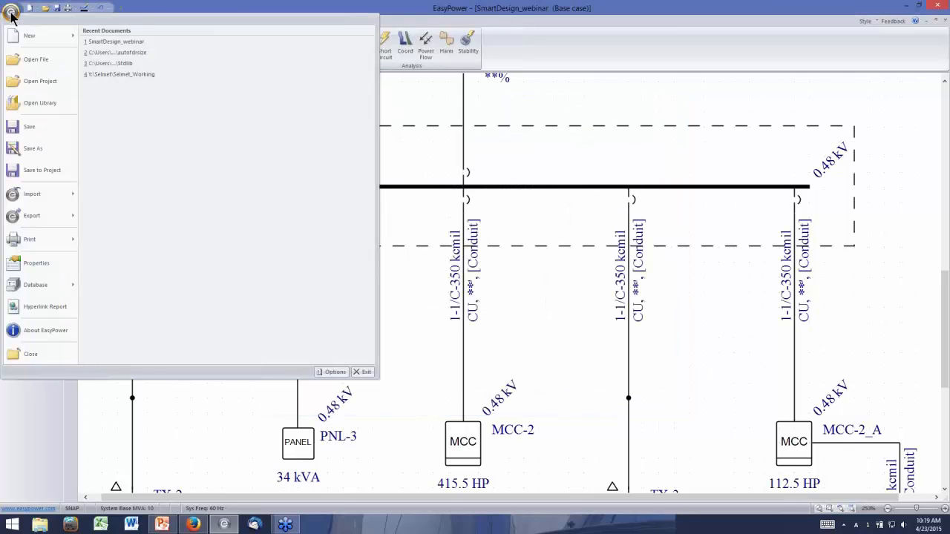
{"action": "left_click", "coordinate": [26, 107]}
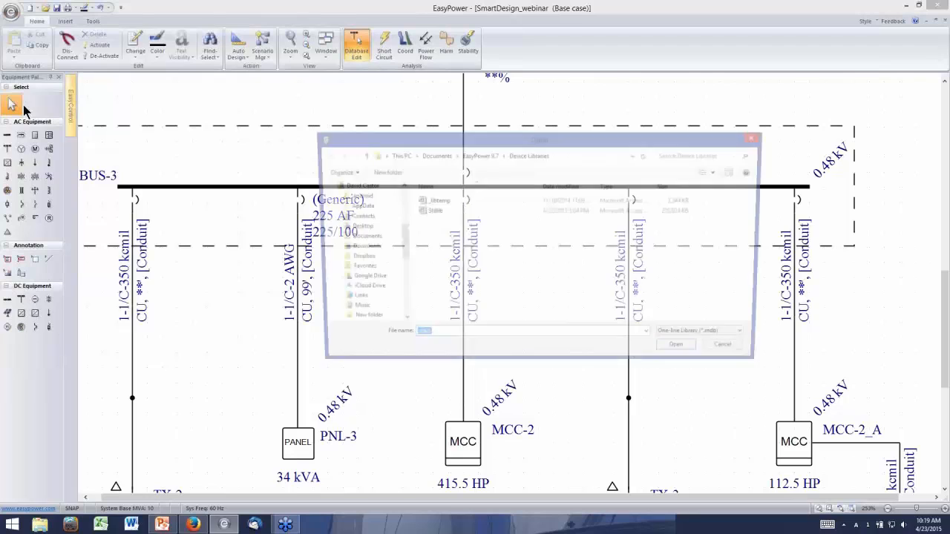
{"action": "double_click", "coordinate": [420, 211]}
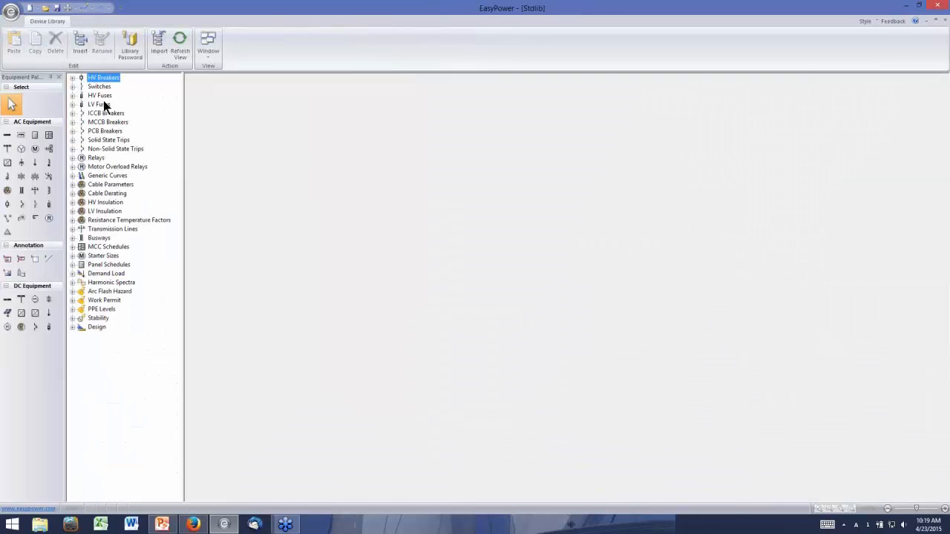
{"action": "left_click", "coordinate": [73, 327]}
{"action": "left_click", "coordinate": [82, 335]}
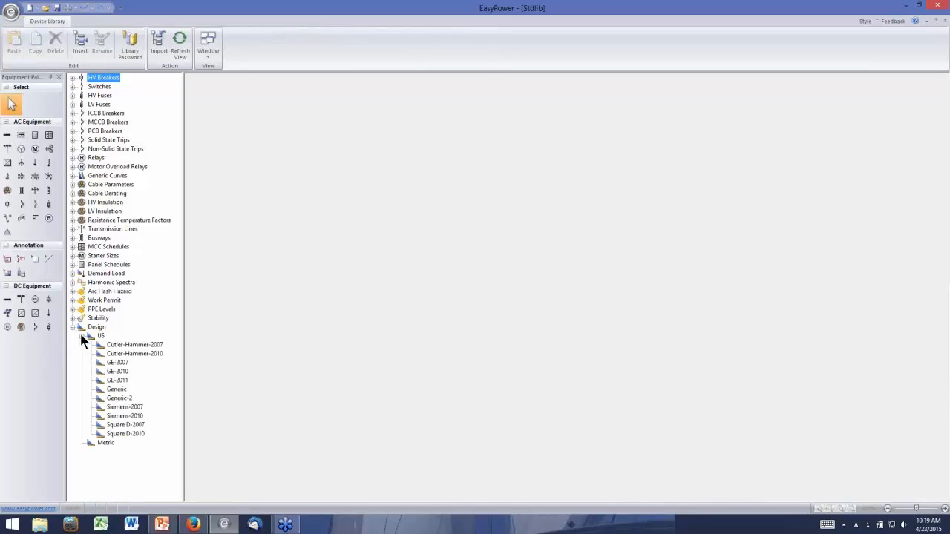
{"action": "left_click", "coordinate": [115, 388]}
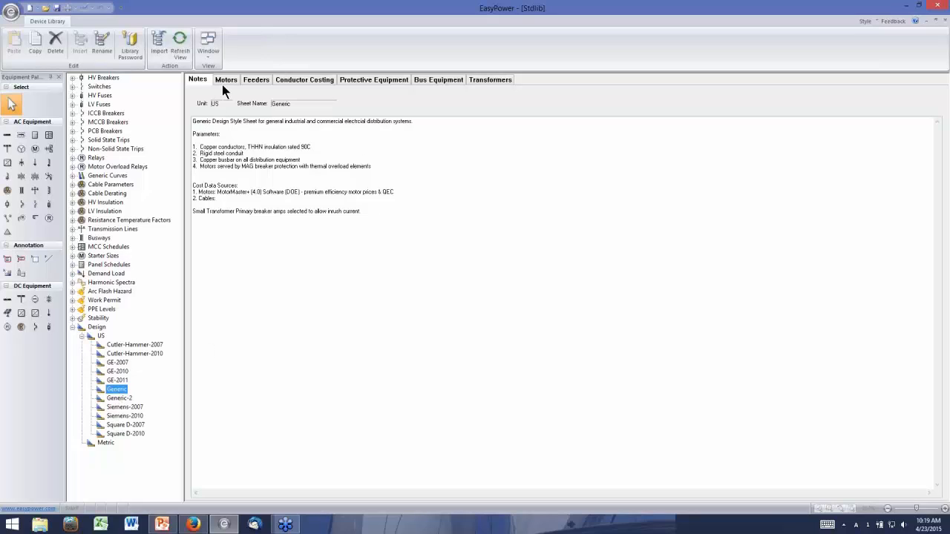
- Compare the Generic sheet's protective equipment and feeder tables with the Cutler-Hammer-2010 protective equipment, and return to the Generic feeders
{"action": "left_click", "coordinate": [377, 81]}
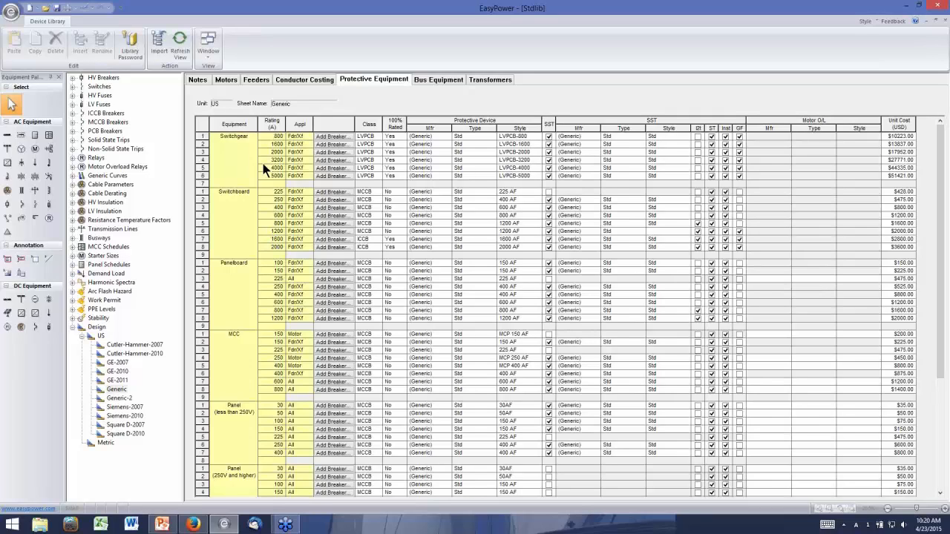
{"action": "left_click", "coordinate": [256, 80]}
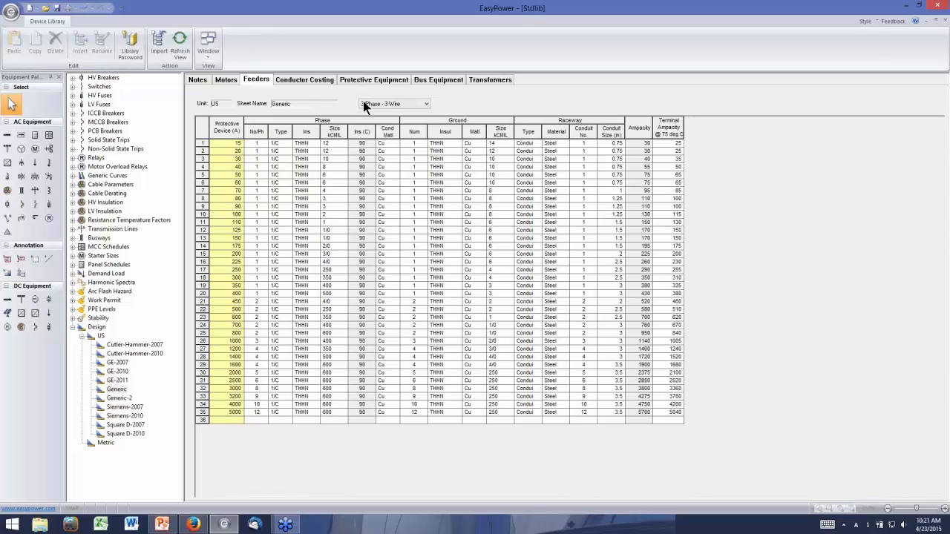
{"action": "left_click", "coordinate": [426, 81]}
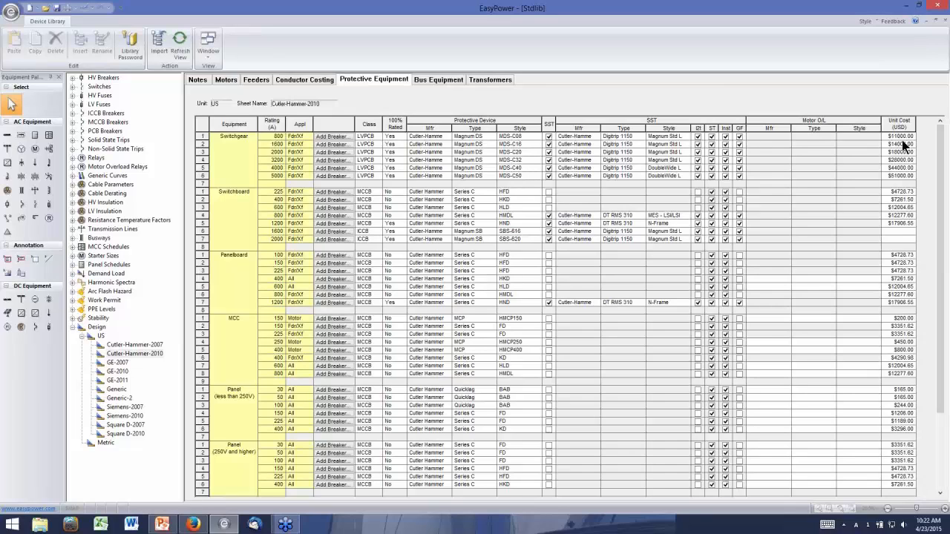
{"action": "left_click", "coordinate": [116, 390]}
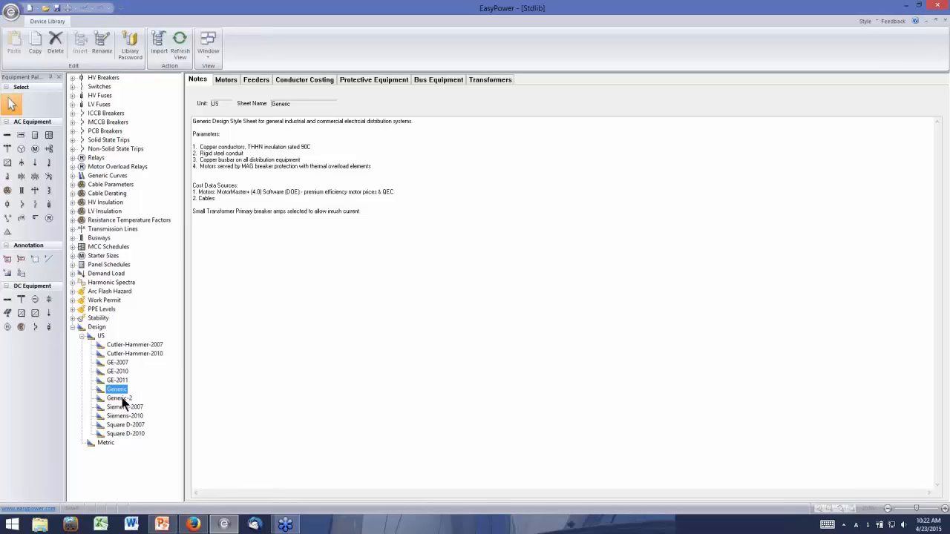
{"action": "left_click", "coordinate": [256, 79]}
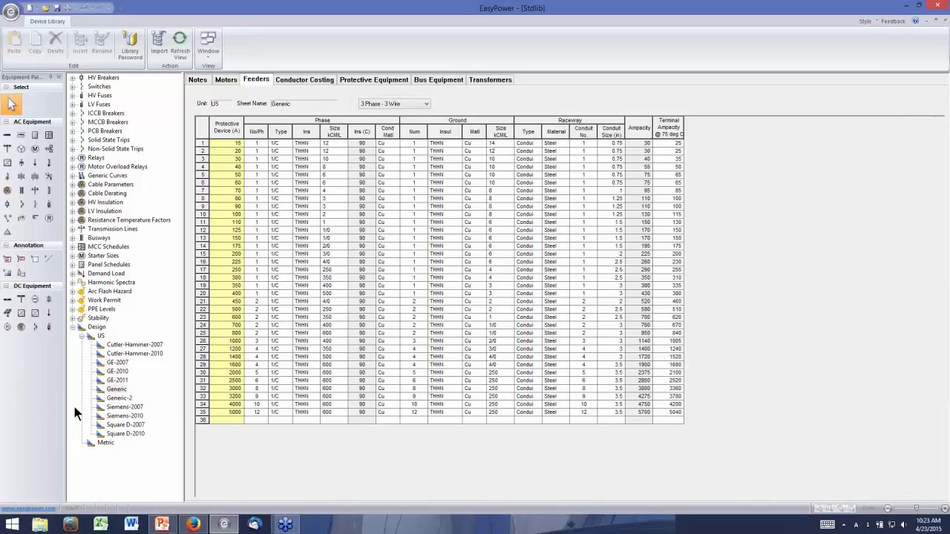
- Copy the Generic US design sheet
{"action": "left_click", "coordinate": [111, 389]}
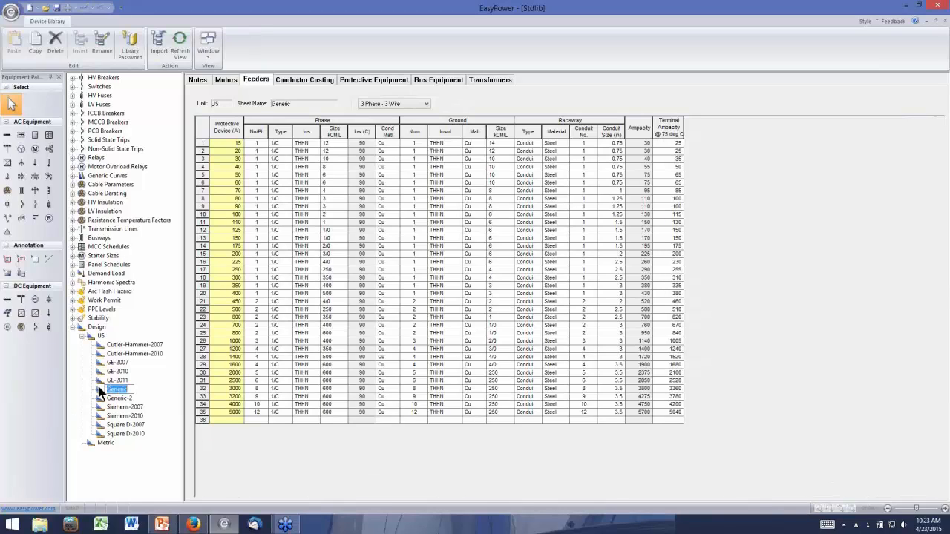
{"action": "right_click", "coordinate": [99, 390]}
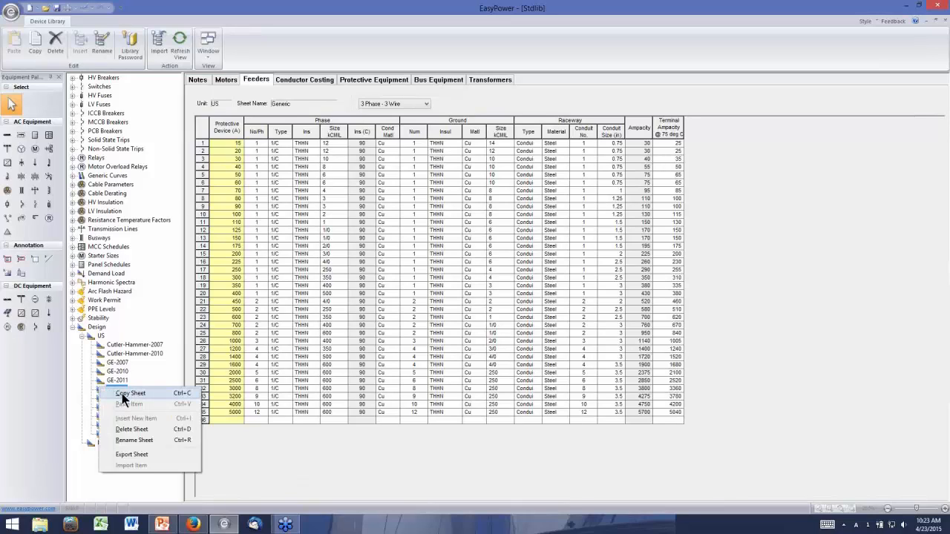
{"action": "left_click", "coordinate": [121, 394]}
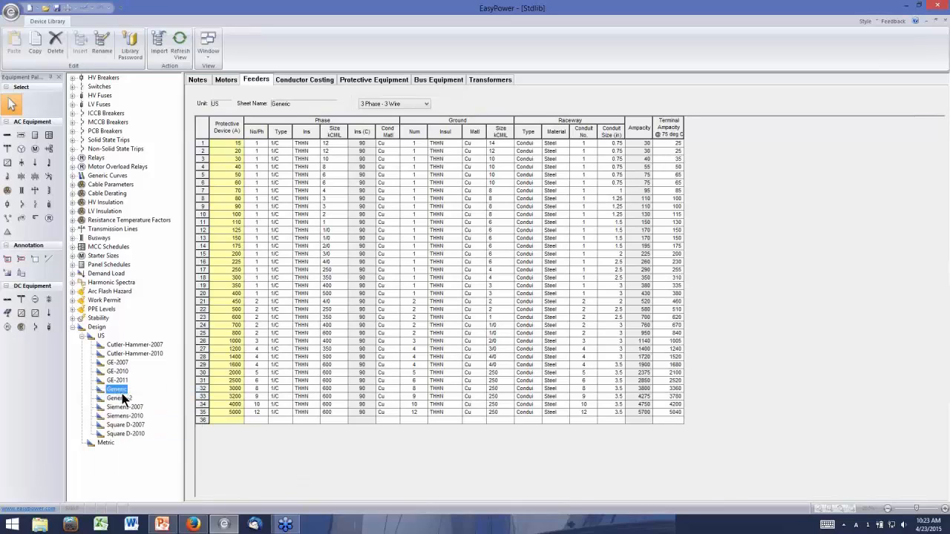
- Insert a new sheet under the US design sheets and name it with the author's first name followed by _Sheet
{"action": "right_click", "coordinate": [92, 333]}
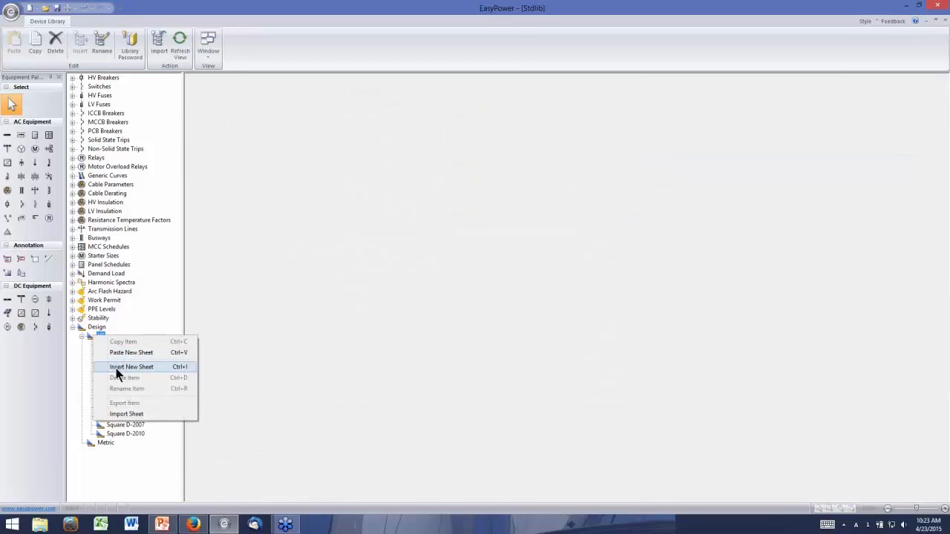
{"action": "left_click", "coordinate": [116, 368]}
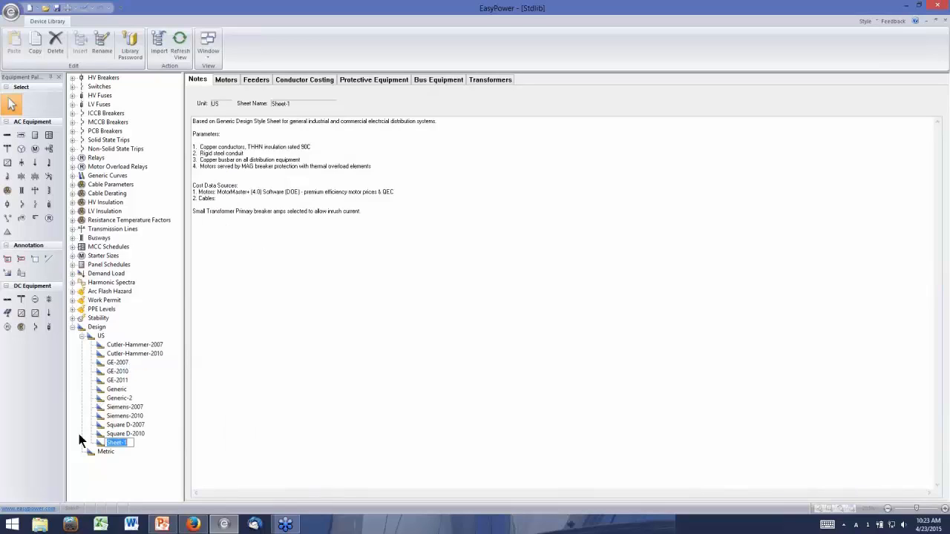
{"action": "type", "text": "I"}
{"action": "type", "text": "Dave"}
{"action": "type", "text": "s"}
{"action": "type", "text": "_Sheet"}
{"action": "key", "text": "Return"}
- In the new design sheet's feeders table, set the phase insulation for the 150 A protective device to XHHW
{"action": "left_click", "coordinate": [259, 80]}
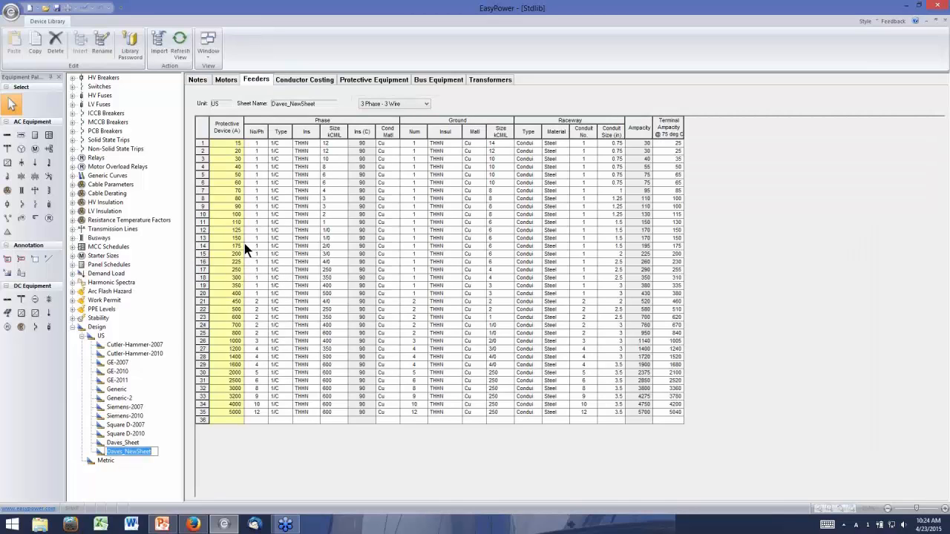
{"action": "left_click", "coordinate": [312, 243]}
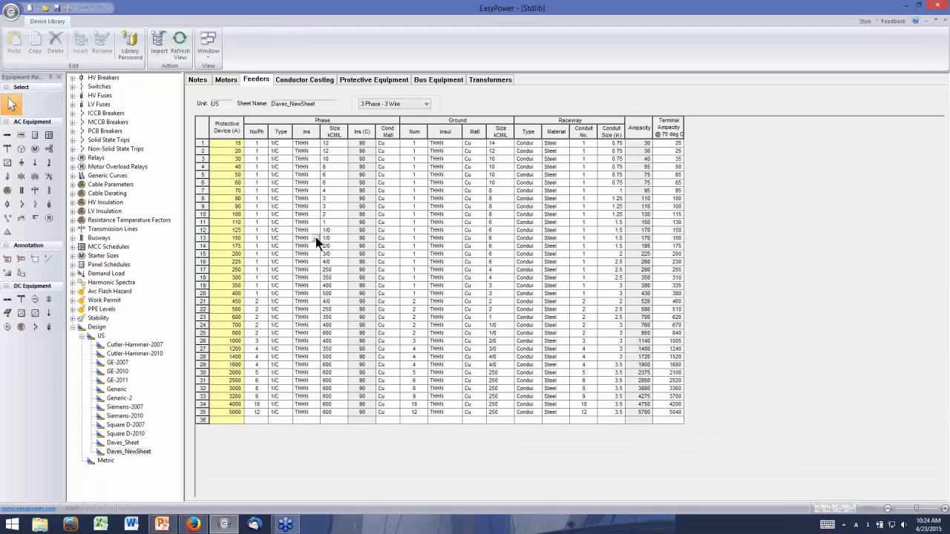
{"action": "left_click", "coordinate": [315, 241]}
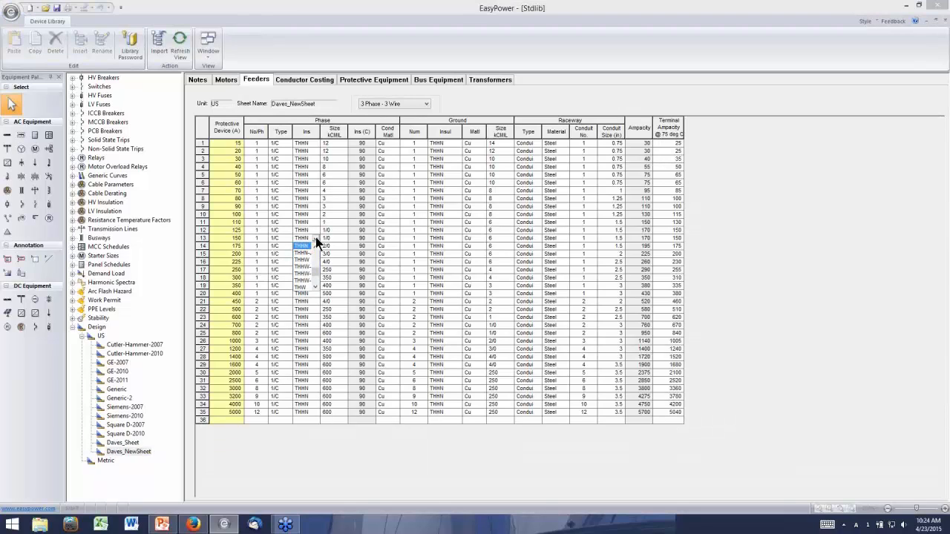
{"action": "left_click", "coordinate": [316, 278]}
{"action": "left_click", "coordinate": [298, 288]}
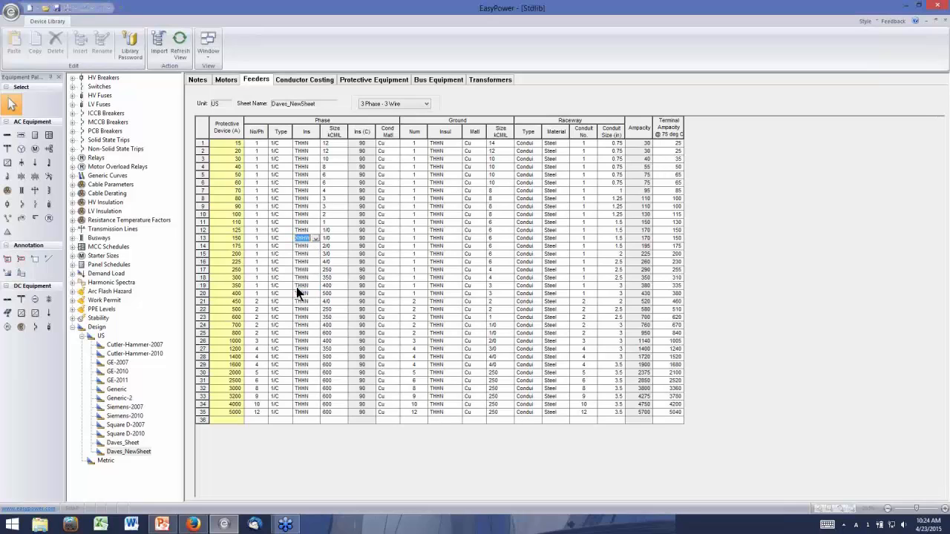
{"action": "left_click", "coordinate": [307, 309]}
{"action": "left_click", "coordinate": [314, 236]}
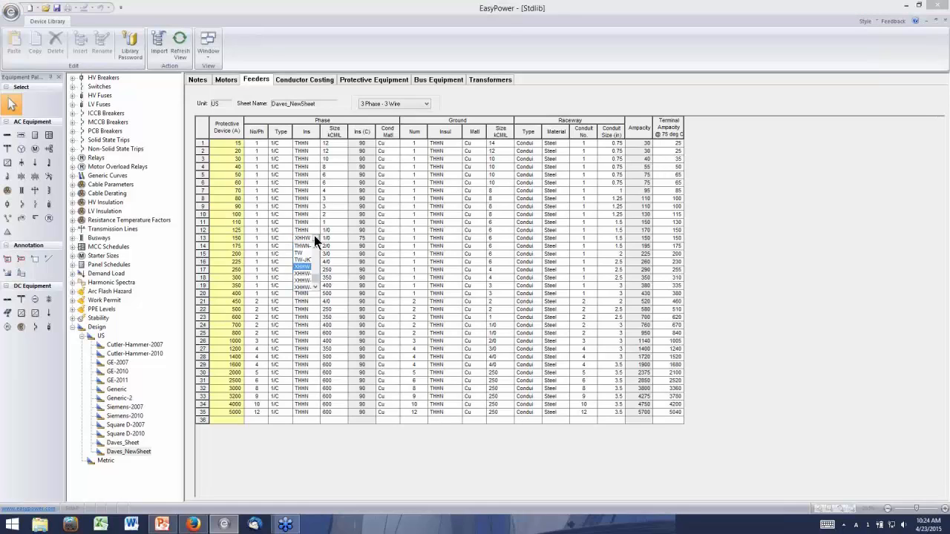
{"action": "key", "text": "Escape"}
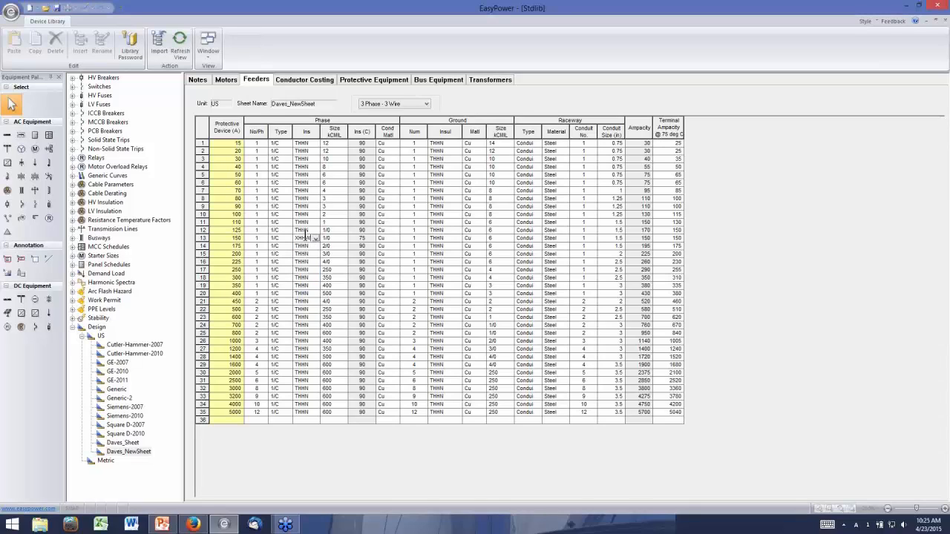
- Set the phase insulation for the 175 A protective device to XHHW as well
{"action": "right_click", "coordinate": [314, 237]}
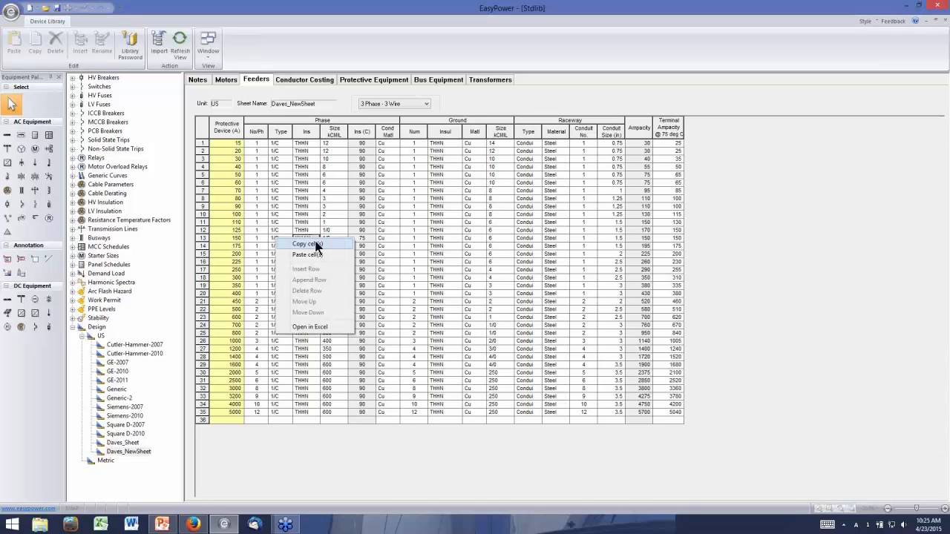
{"action": "left_click", "coordinate": [315, 238]}
{"action": "left_click", "coordinate": [308, 247]}
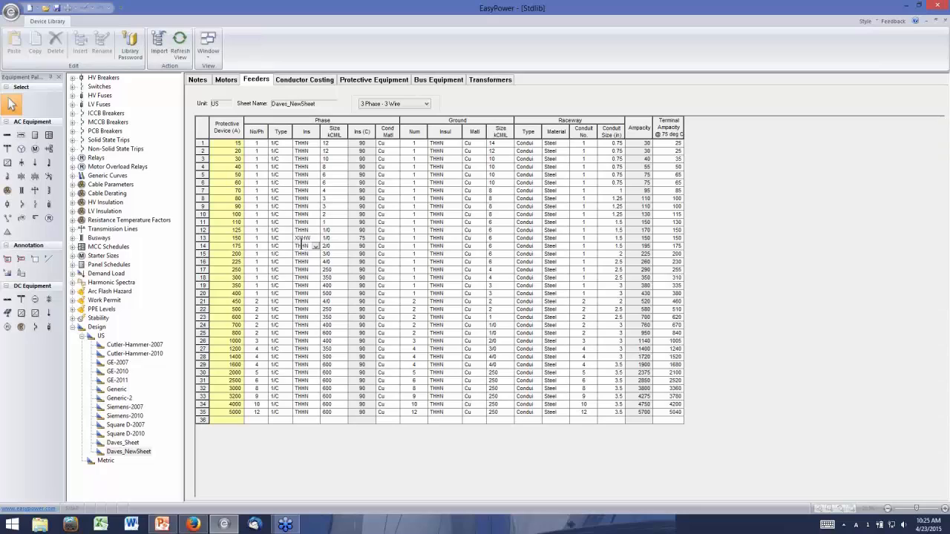
{"action": "left_click", "coordinate": [309, 237]}
{"action": "left_click", "coordinate": [316, 245]}
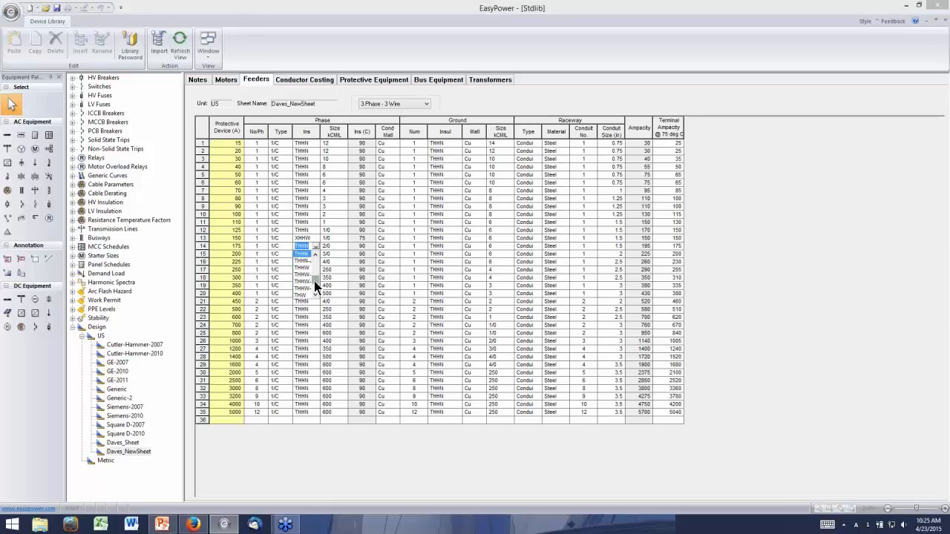
{"action": "left_click_drag", "start_coordinate": [314, 280], "coordinate": [313, 290]}
{"action": "left_click", "coordinate": [301, 277]}
{"action": "left_click", "coordinate": [306, 256]}
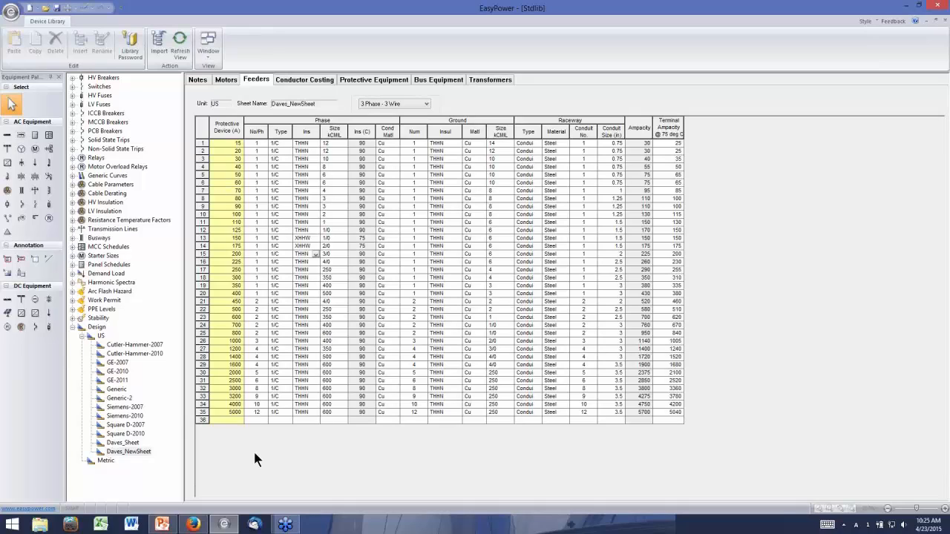
- Return to the one-line, check the new sheets in the Auto Design library sheet choices, and cancel the options
{"action": "left_click", "coordinate": [943, 16]}
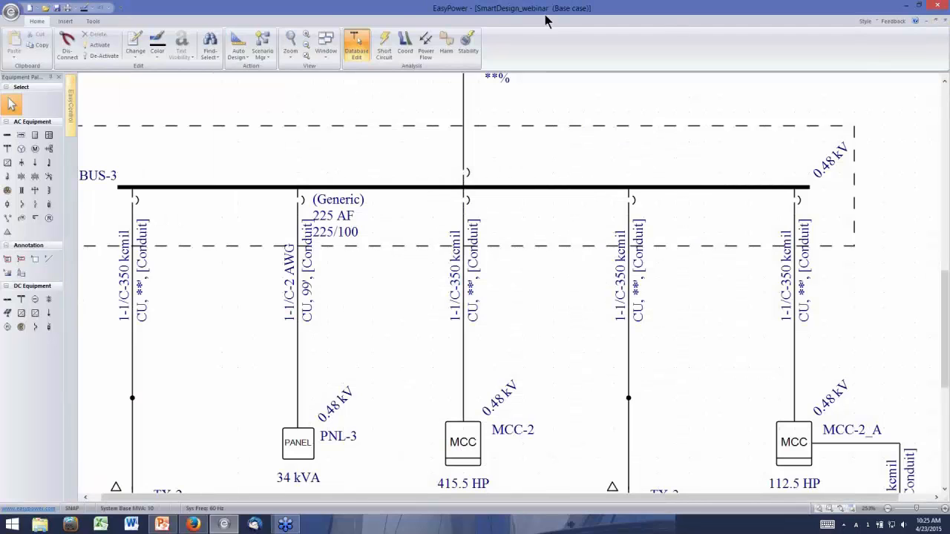
{"action": "left_click", "coordinate": [243, 56]}
{"action": "left_click", "coordinate": [239, 101]}
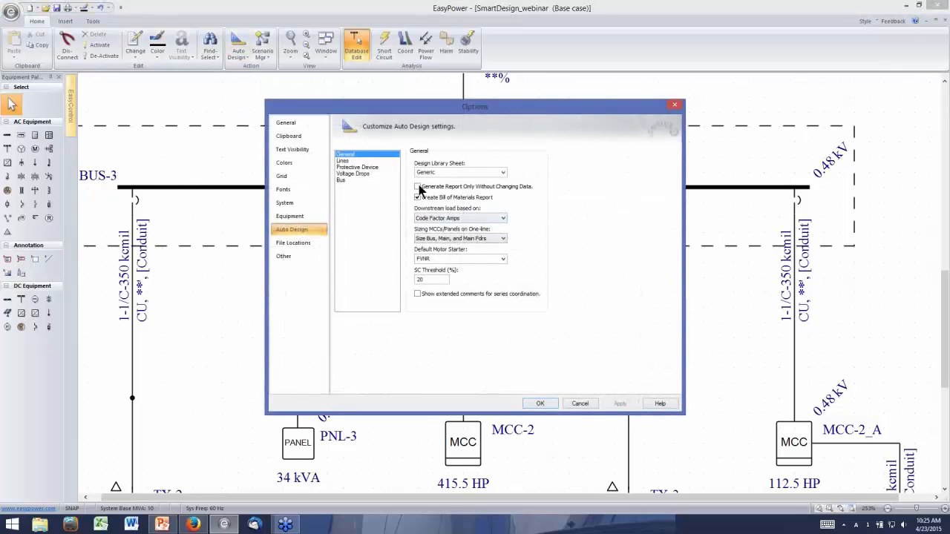
{"action": "left_click", "coordinate": [503, 173]}
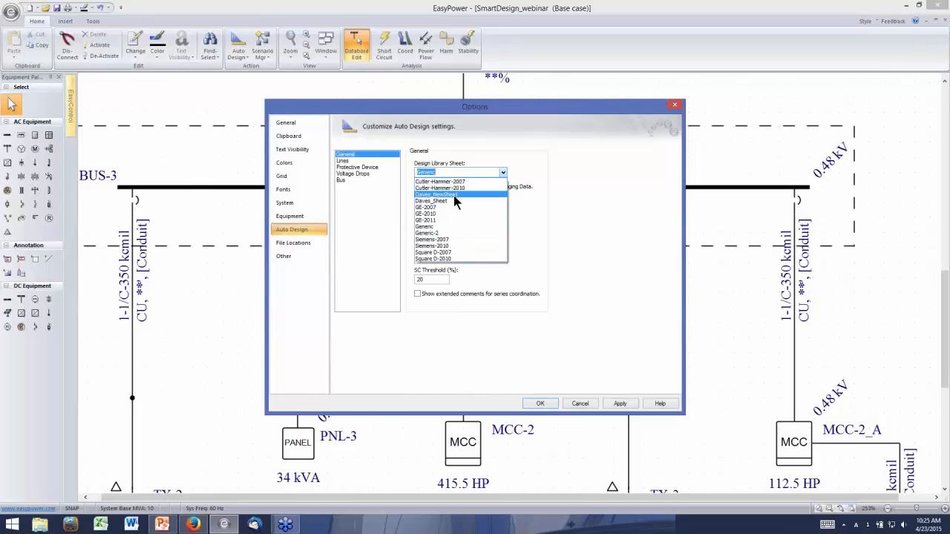
{"action": "left_click", "coordinate": [578, 405]}
{"action": "left_click", "coordinate": [581, 404]}
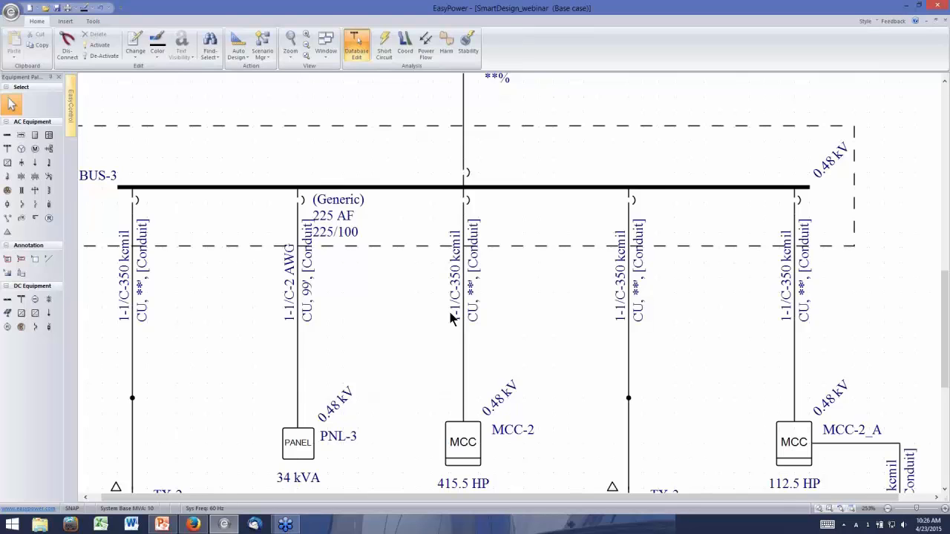
- Select the equipment from transformer TX-1 down to the downstream panels and run Auto Design on it
{"action": "scroll", "coordinate": [401, 367], "scroll_direction": "down", "scroll_amount": 3}
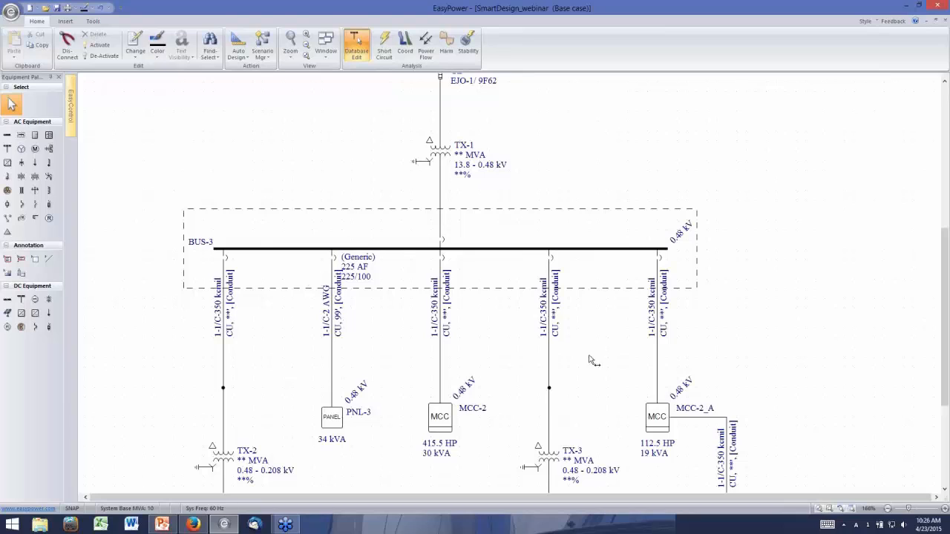
{"action": "left_click", "coordinate": [944, 489]}
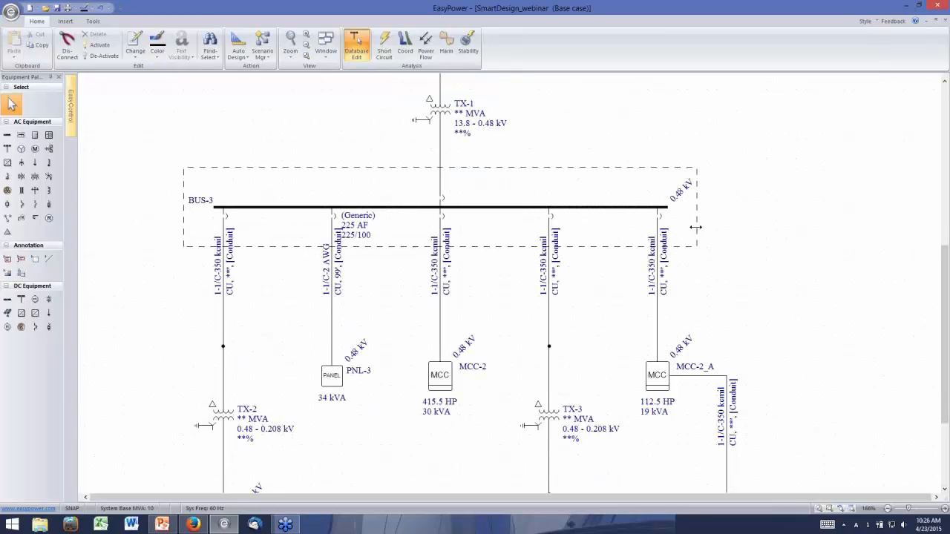
{"action": "scroll", "coordinate": [687, 235], "scroll_direction": "down", "scroll_amount": 1}
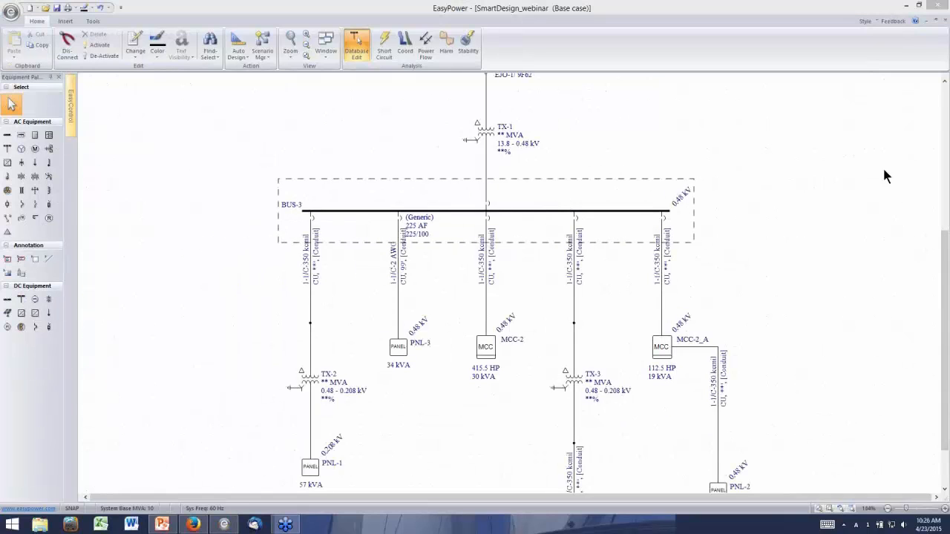
{"action": "left_click", "coordinate": [944, 82]}
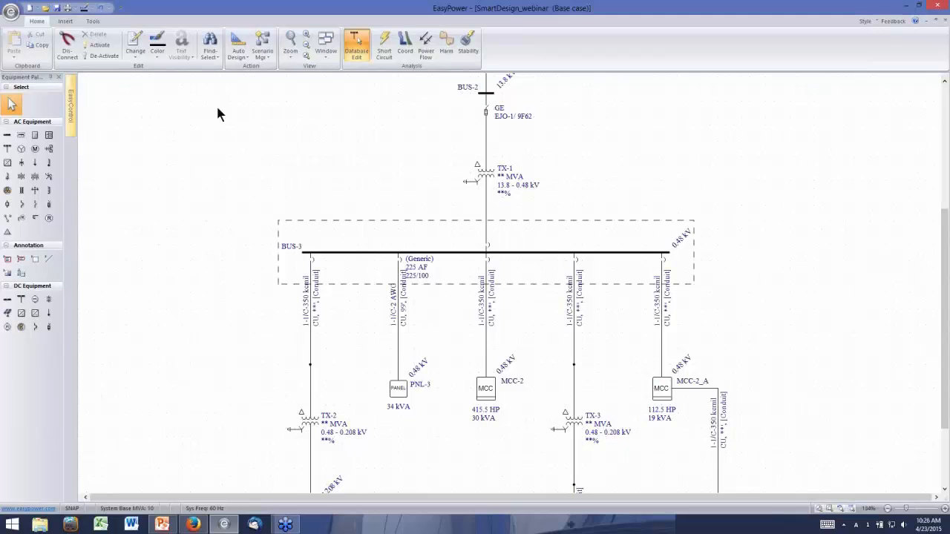
{"action": "left_click_drag", "start_coordinate": [208, 128], "coordinate": [754, 440]}
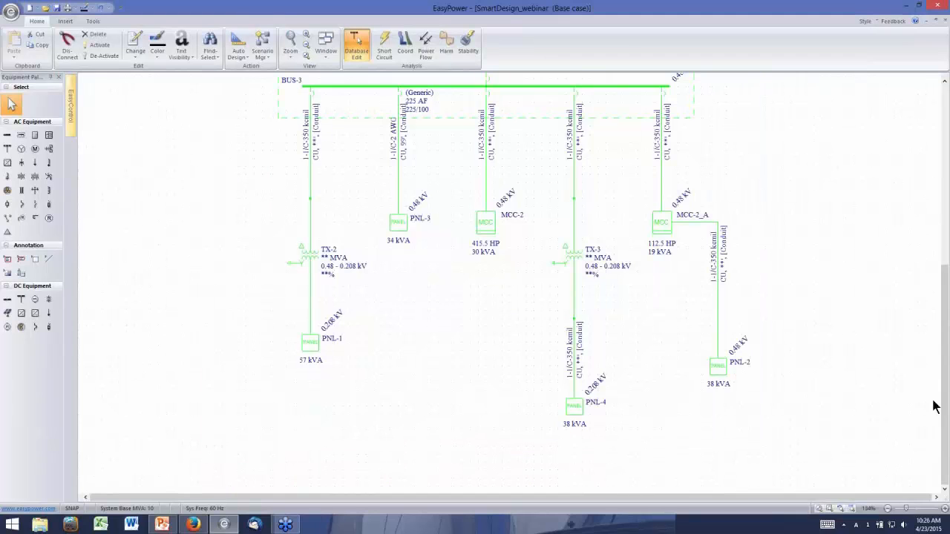
{"action": "scroll", "coordinate": [941, 399], "scroll_direction": "up", "scroll_amount": 3}
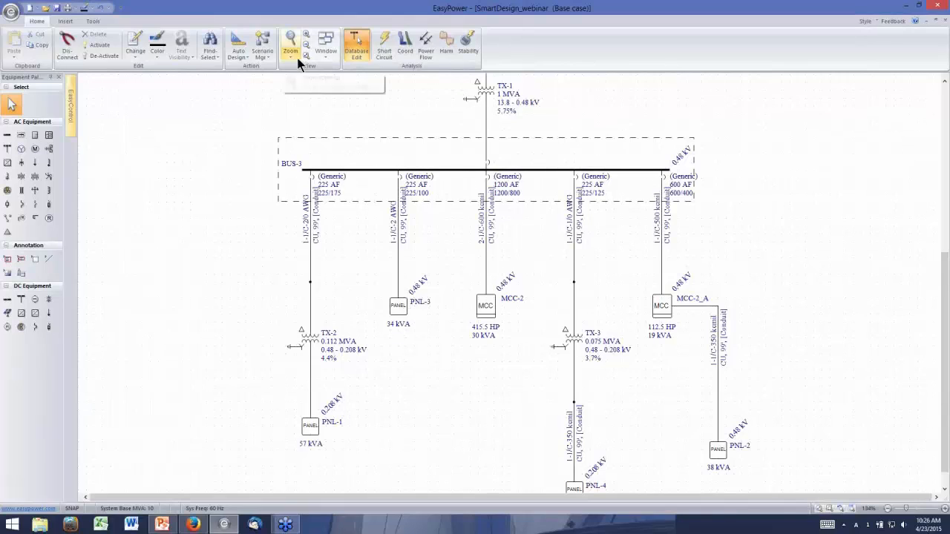
- Review the Auto Design Report's sizing comments for TX-1, BUS-3 and the main breaker BL-6, and close the report
{"action": "left_click", "coordinate": [324, 56]}
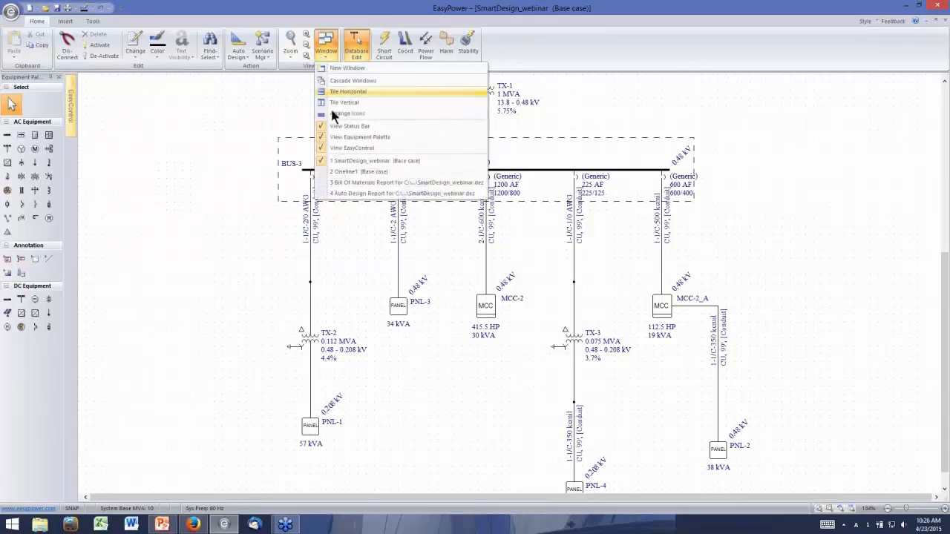
{"action": "left_click", "coordinate": [339, 193]}
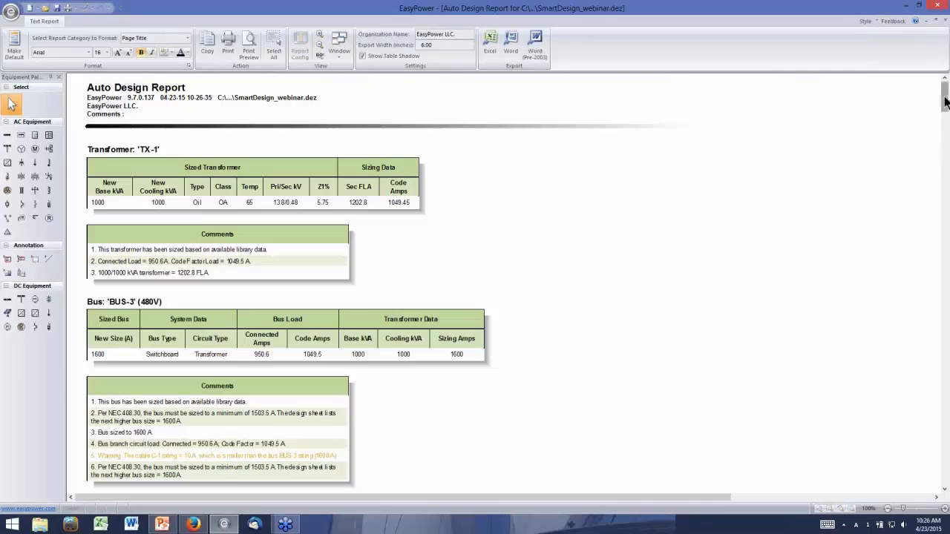
{"action": "left_click_drag", "start_coordinate": [944, 102], "coordinate": [944, 115]}
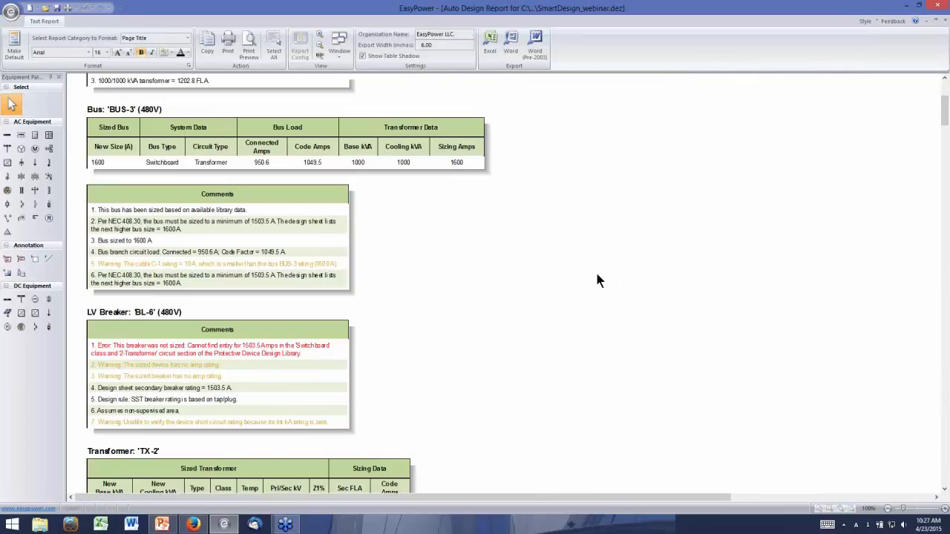
{"action": "left_click", "coordinate": [945, 22]}
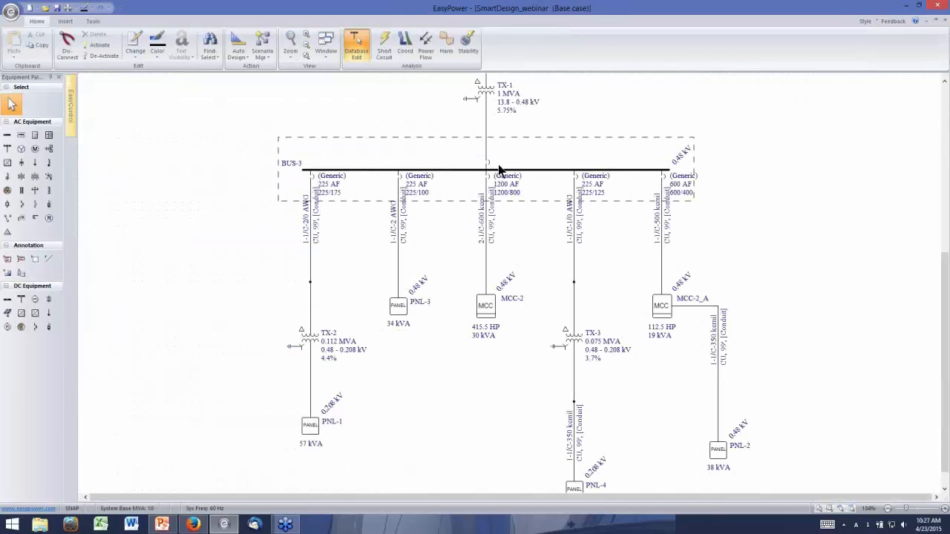
- Check the BUS-3 switchboard's rating in its bus data and cancel without changes
{"action": "left_click", "coordinate": [944, 83]}
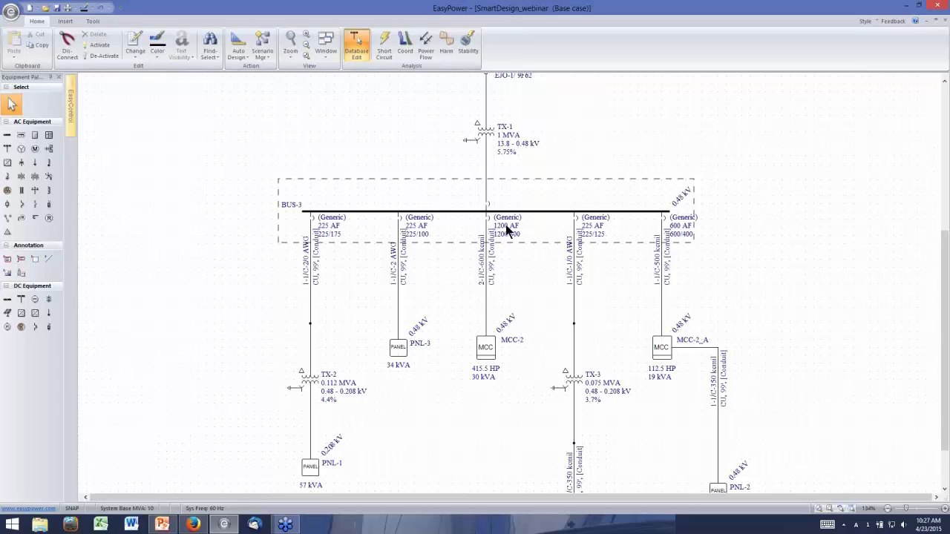
{"action": "double_click", "coordinate": [450, 215]}
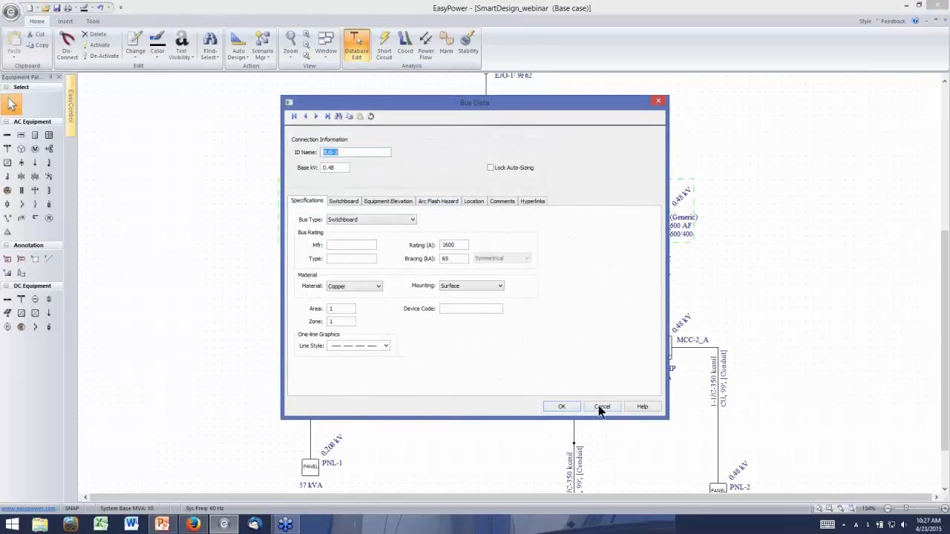
{"action": "left_click", "coordinate": [599, 406]}
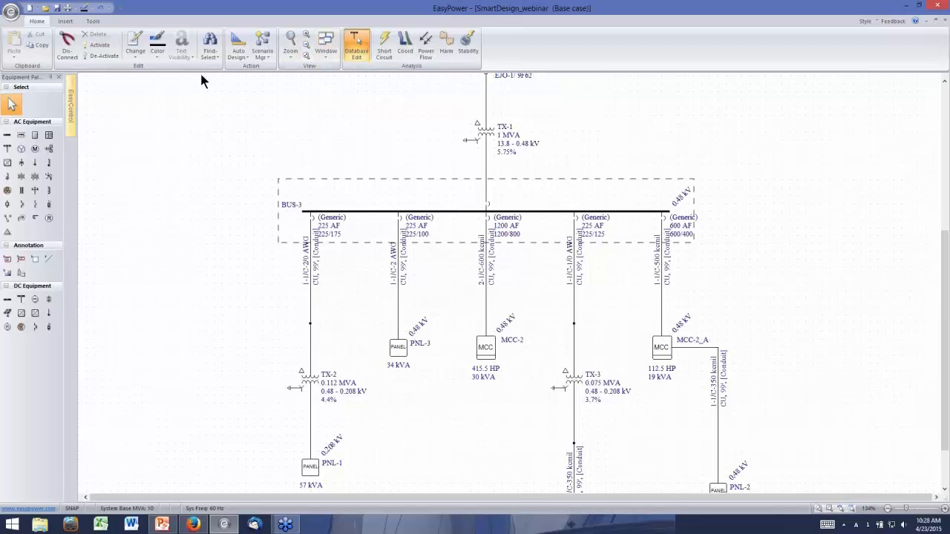
- Set the Auto Design library sheet to Cutler-Hammer-2010 and apply the options
{"action": "left_click", "coordinate": [244, 54]}
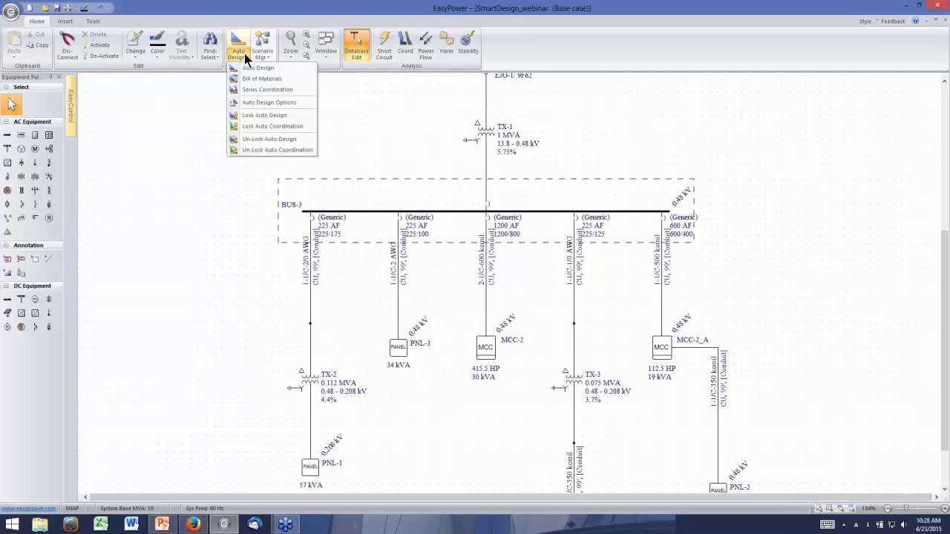
{"action": "left_click", "coordinate": [254, 103]}
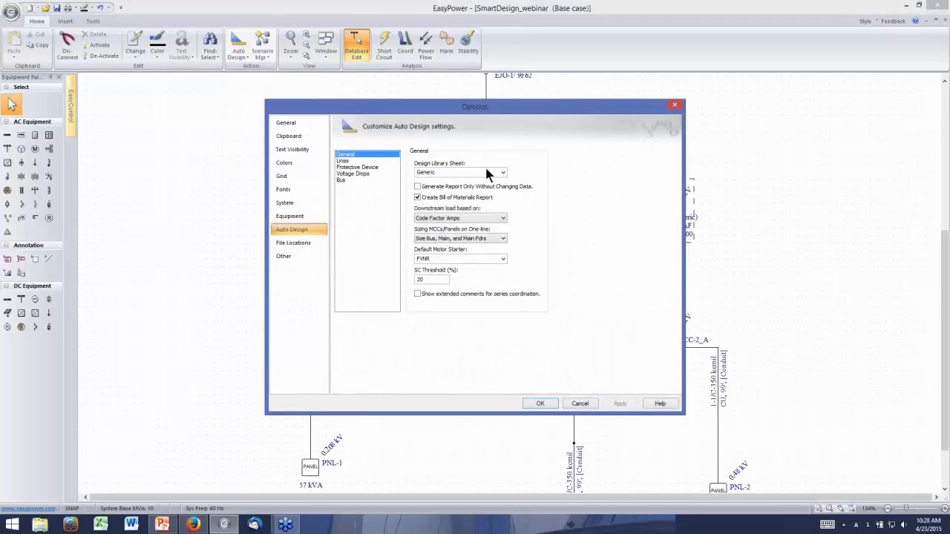
{"action": "left_click", "coordinate": [502, 173]}
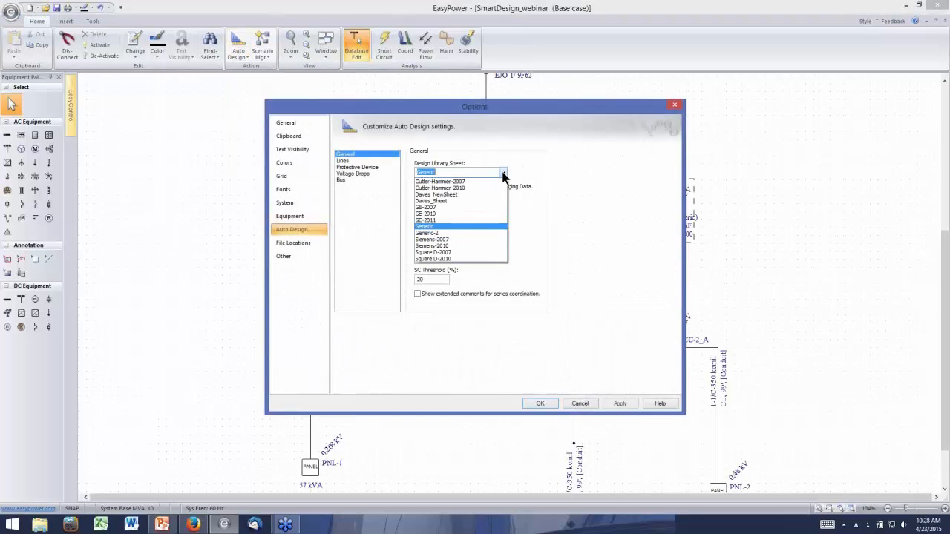
{"action": "left_click", "coordinate": [467, 189]}
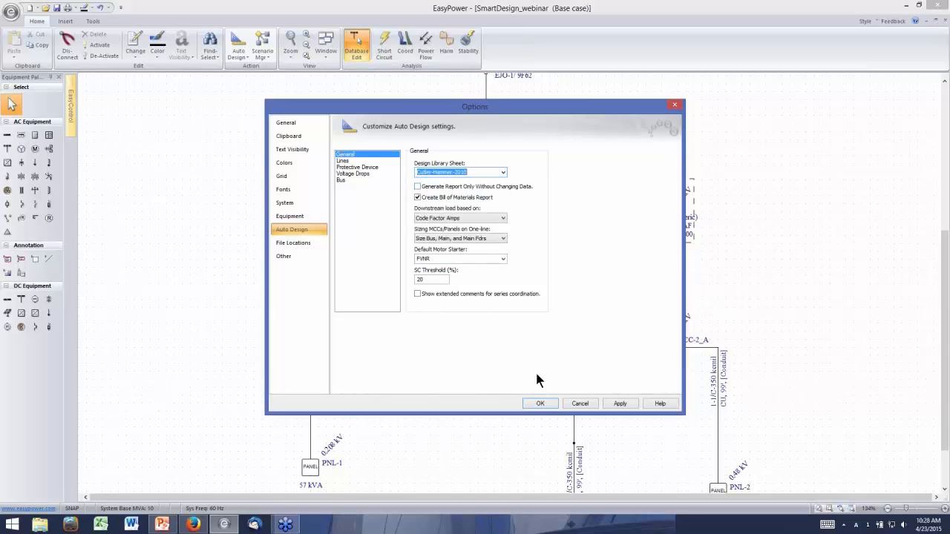
{"action": "left_click", "coordinate": [540, 403]}
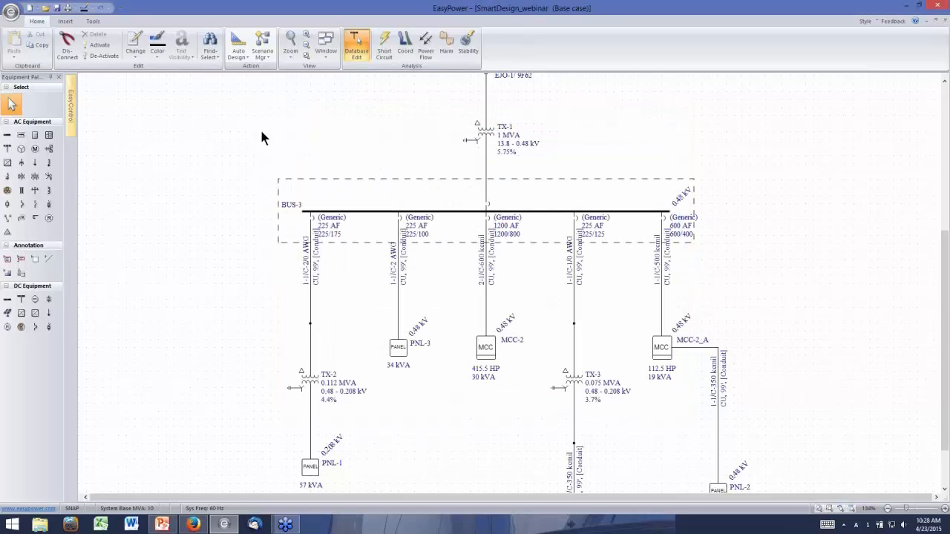
- Run Auto Design on BUS-3 and its downstream equipment, and move the main breaker's label above the bus
{"action": "left_click_drag", "start_coordinate": [247, 136], "coordinate": [737, 388]}
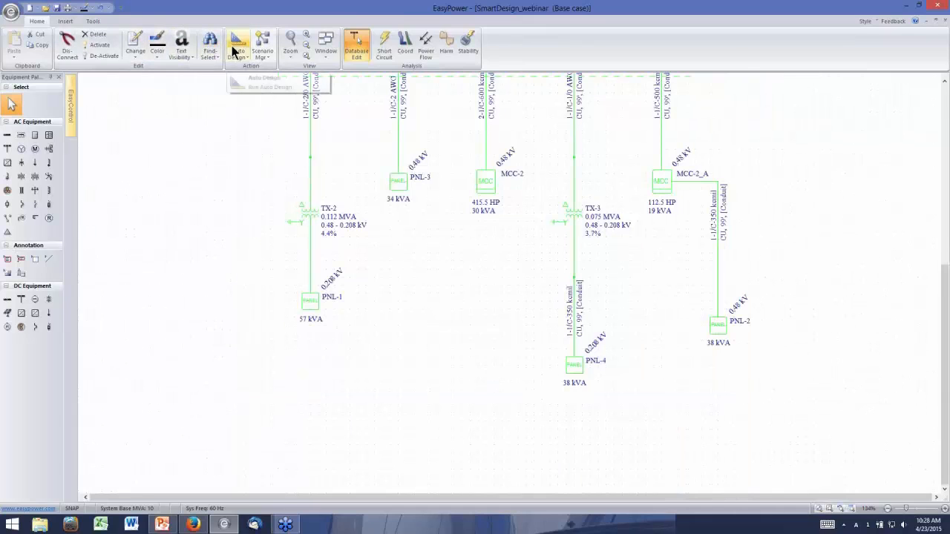
{"action": "left_click", "coordinate": [625, 284]}
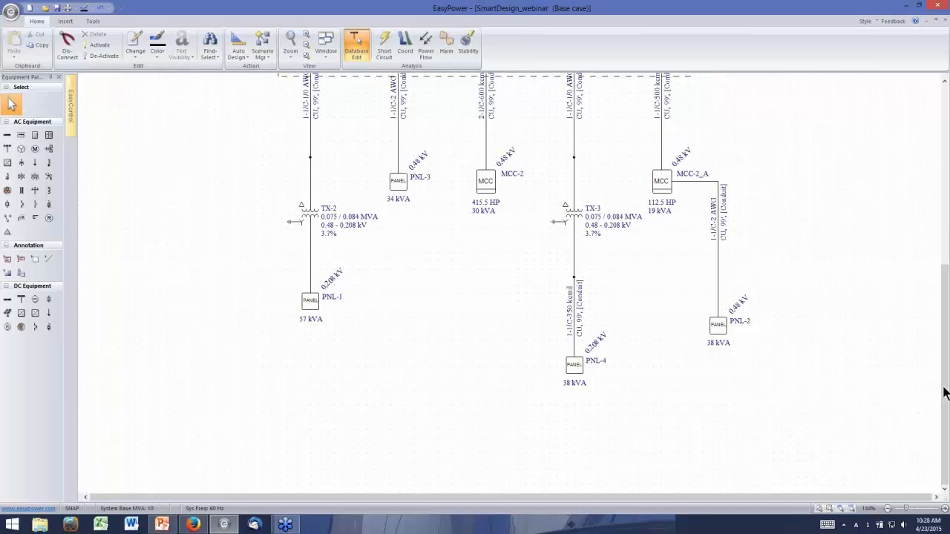
{"action": "left_click_drag", "start_coordinate": [943, 392], "coordinate": [947, 293]}
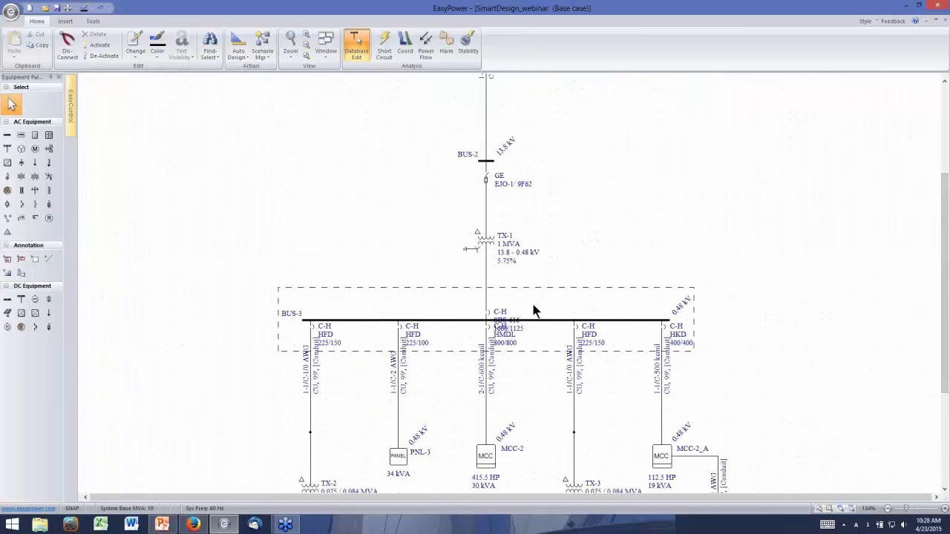
{"action": "left_click_drag", "start_coordinate": [503, 316], "coordinate": [505, 295]}
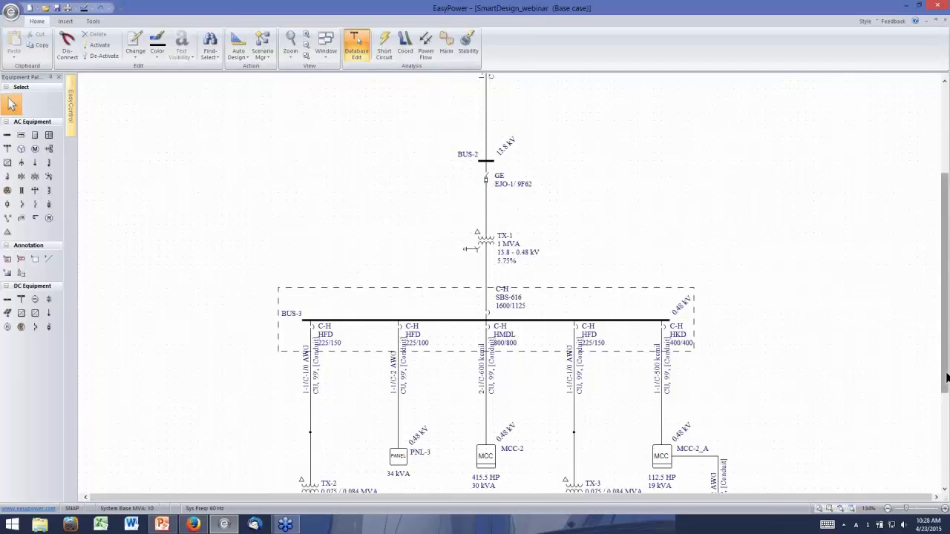
- Examine the resized downstream equipment and the Bill of Materials Report with its device costs, and close the report
{"action": "left_click_drag", "start_coordinate": [947, 378], "coordinate": [946, 471]}
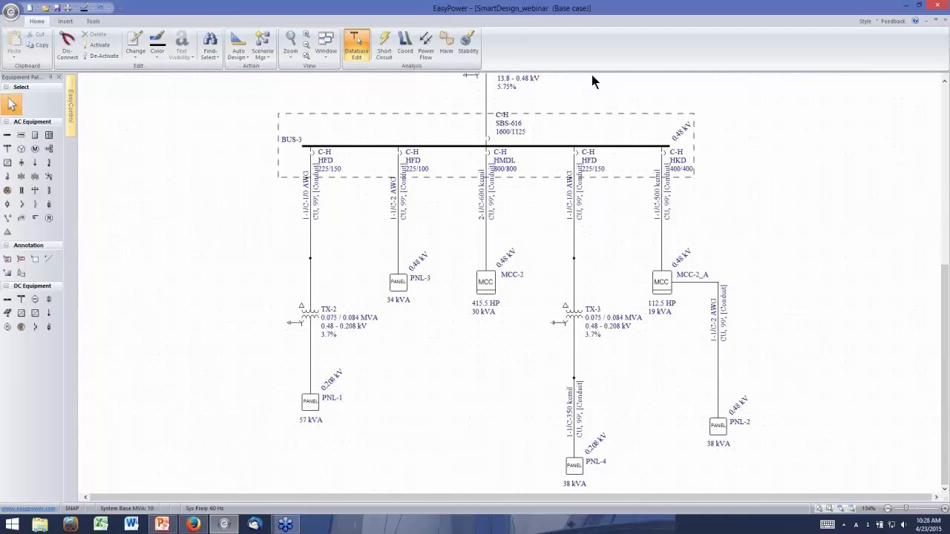
{"action": "left_click", "coordinate": [326, 50]}
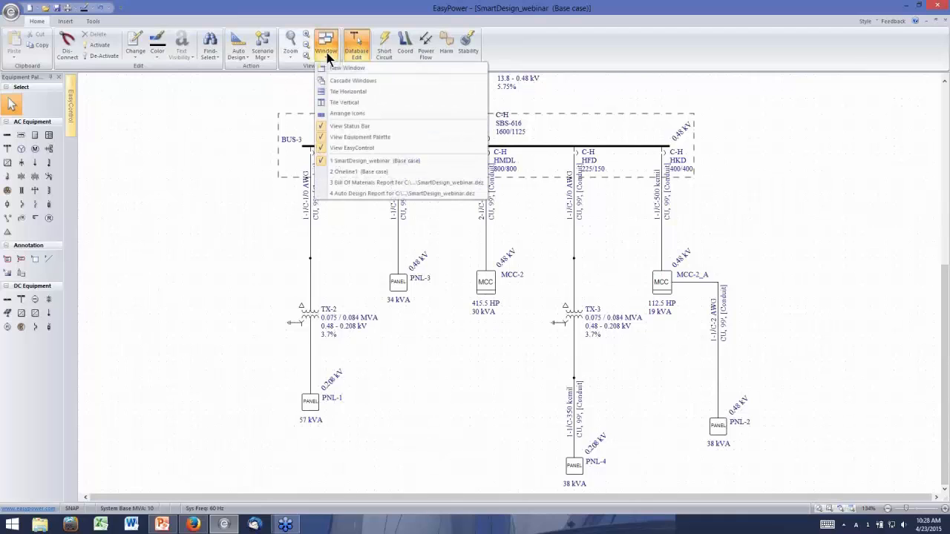
{"action": "left_click", "coordinate": [349, 184]}
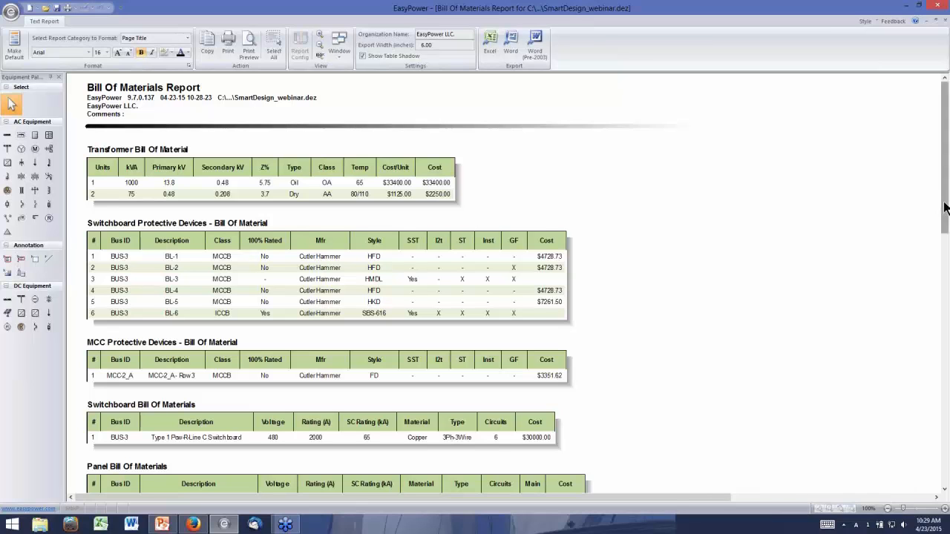
{"action": "mouse_move", "coordinate": [944, 208]}
{"action": "left_mouse_down"}
{"action": "mouse_move", "coordinate": [945, 460]}
{"action": "mouse_move", "coordinate": [945, 205]}
{"action": "left_mouse_up"}
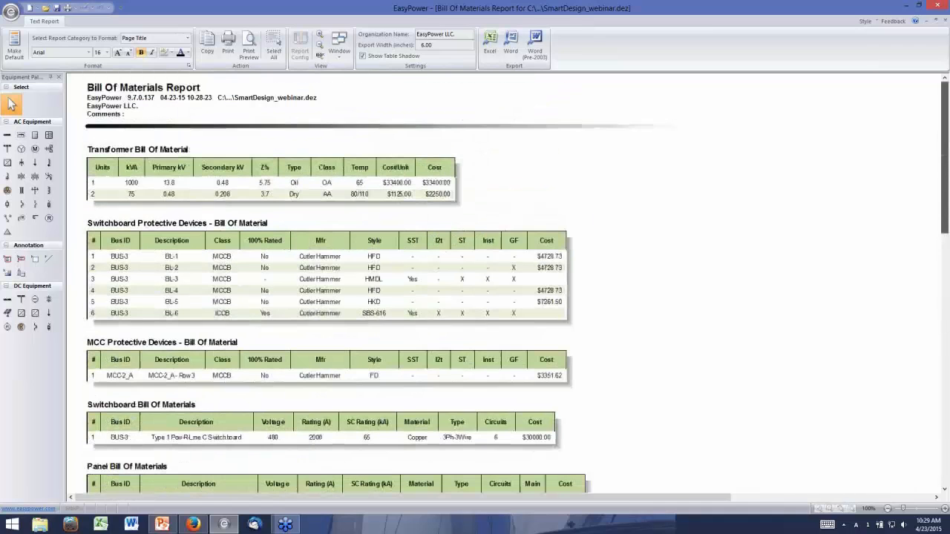
{"action": "left_click", "coordinate": [945, 26]}
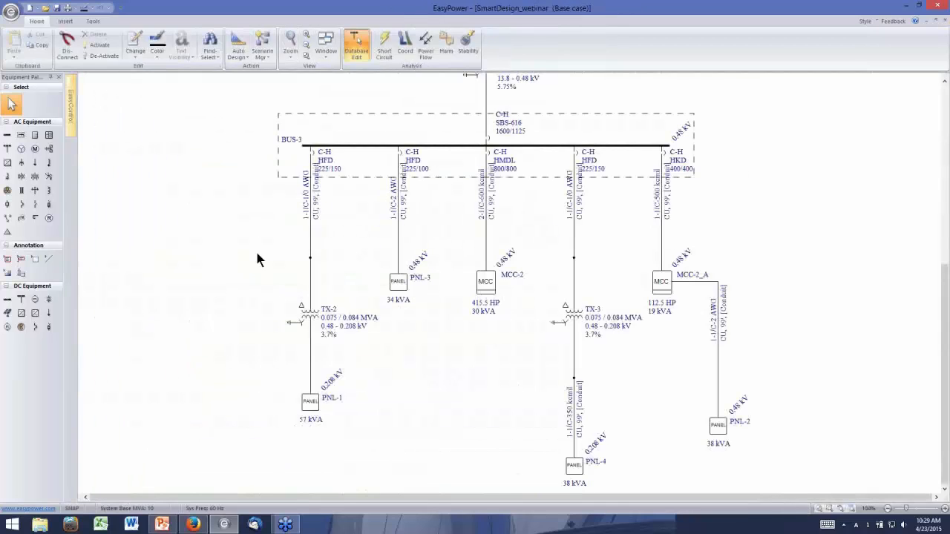
- Open MCC-2's data, look over its equipment schedule, and append a new row at the end
{"action": "left_click", "coordinate": [488, 287]}
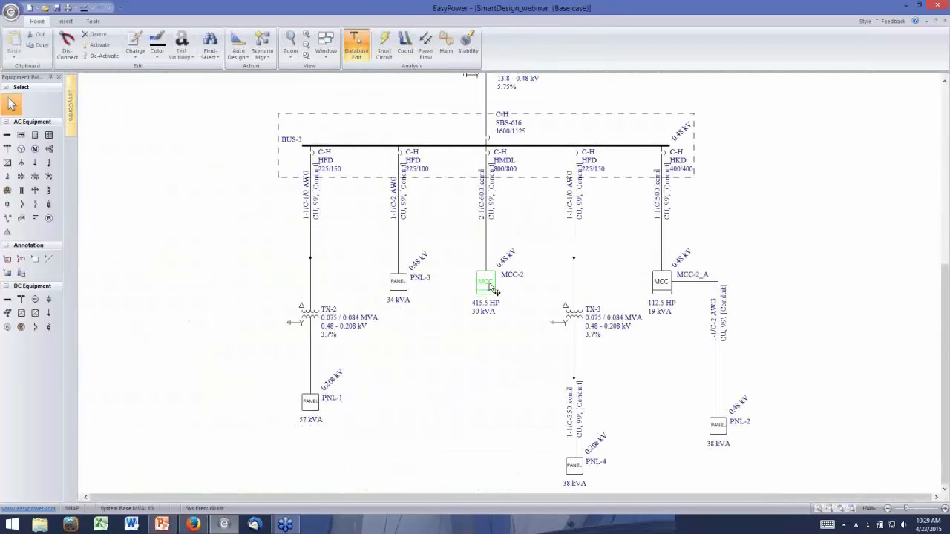
{"action": "double_click", "coordinate": [489, 287]}
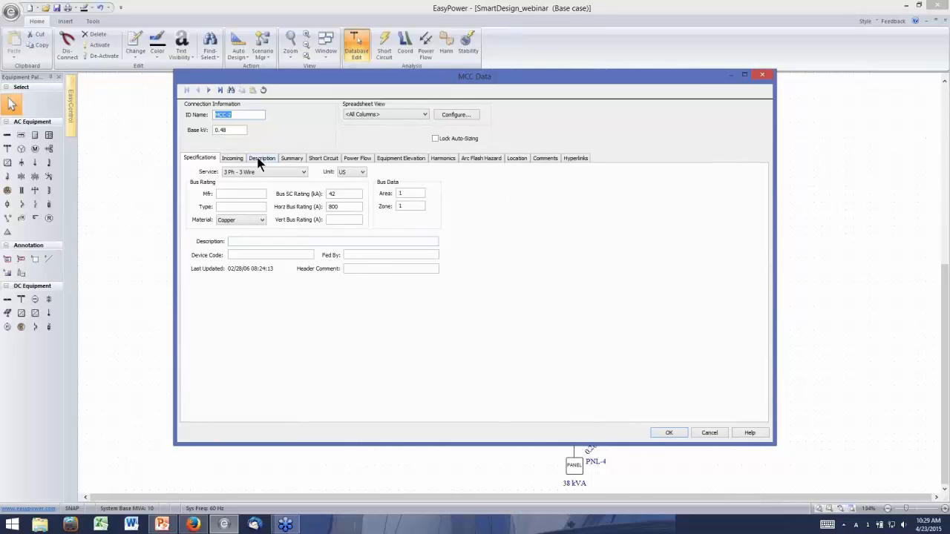
{"action": "left_click", "coordinate": [261, 158]}
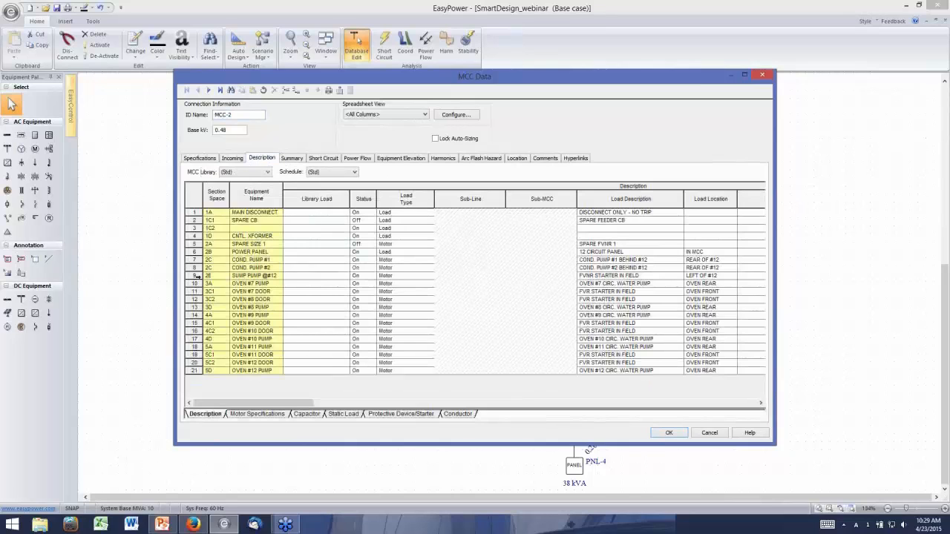
{"action": "scroll", "coordinate": [193, 390], "scroll_direction": "right", "scroll_amount": 5}
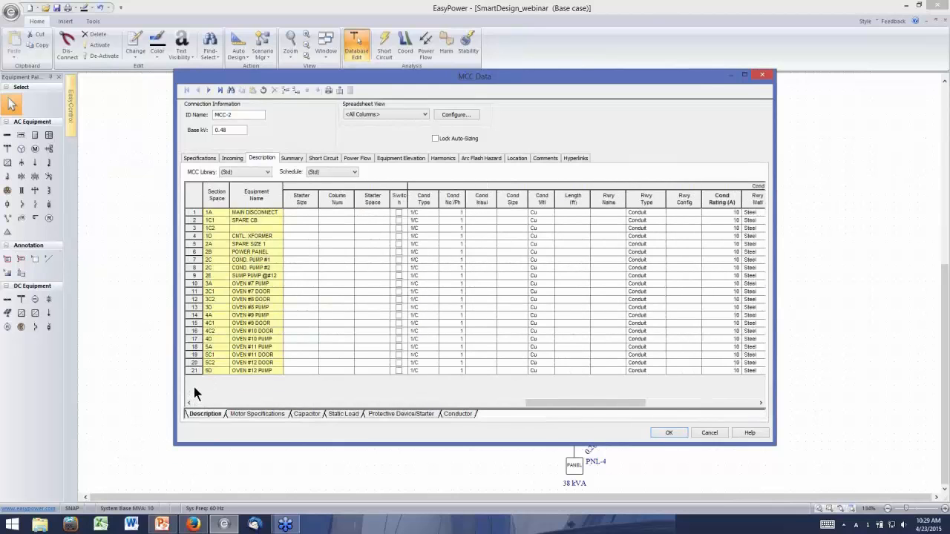
{"action": "scroll", "coordinate": [231, 400], "scroll_direction": "left", "scroll_amount": 5}
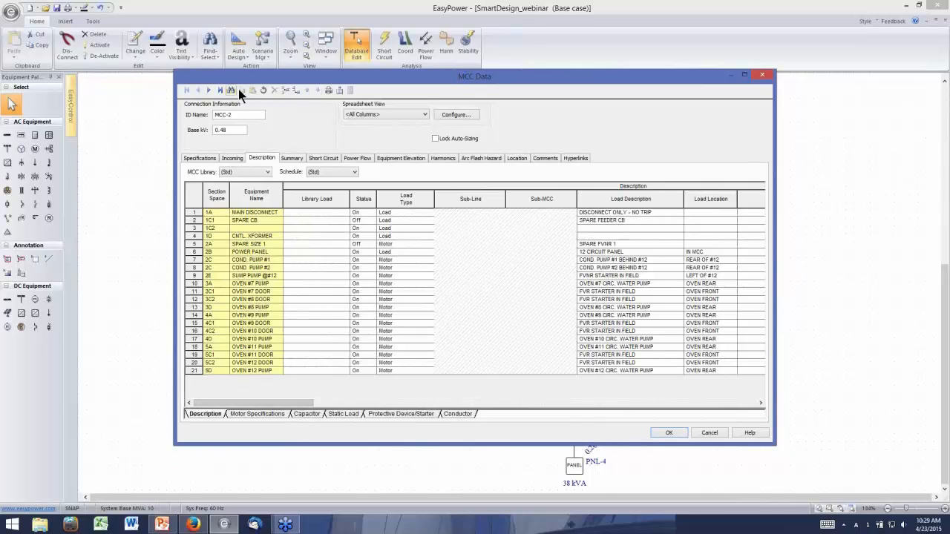
{"action": "left_click", "coordinate": [295, 90]}
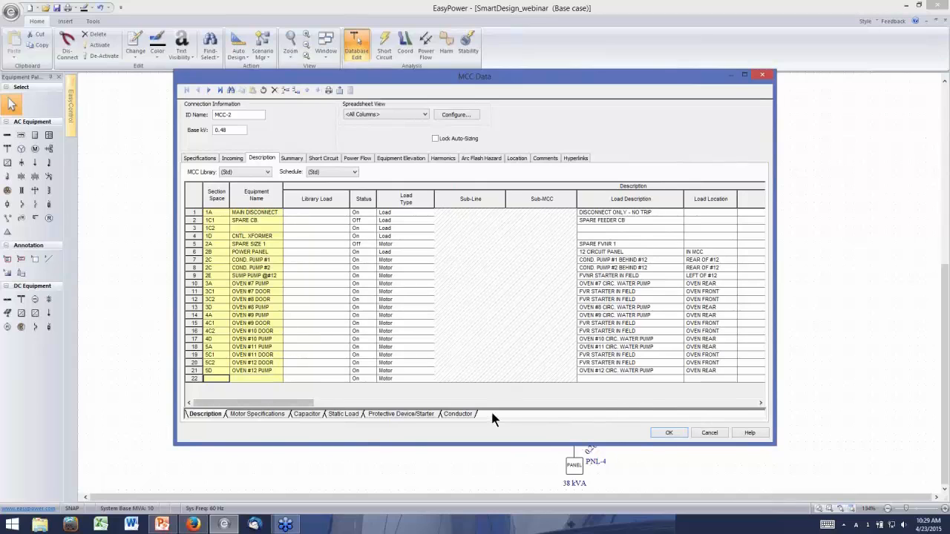
- In the new row's motor specifications, set the motor size to 100 HP and calculate the motor X/R
{"action": "left_click", "coordinate": [263, 413]}
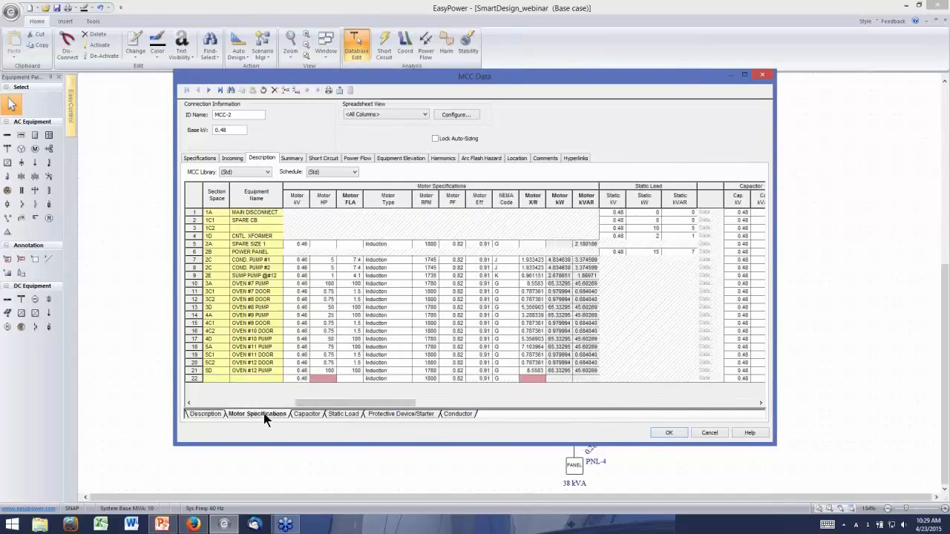
{"action": "left_click", "coordinate": [327, 378]}
{"action": "type", "text": "100"}
{"action": "left_click", "coordinate": [533, 380]}
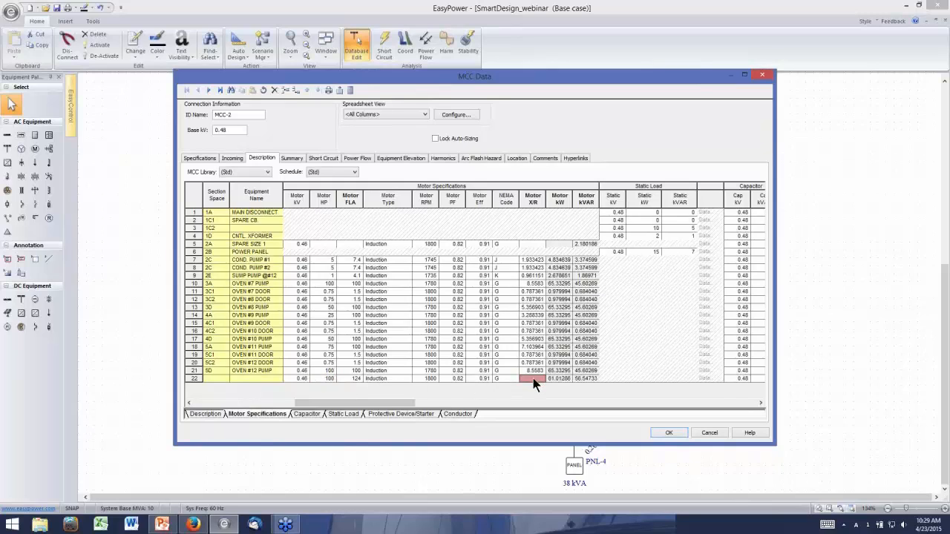
{"action": "right_click", "coordinate": [533, 380]}
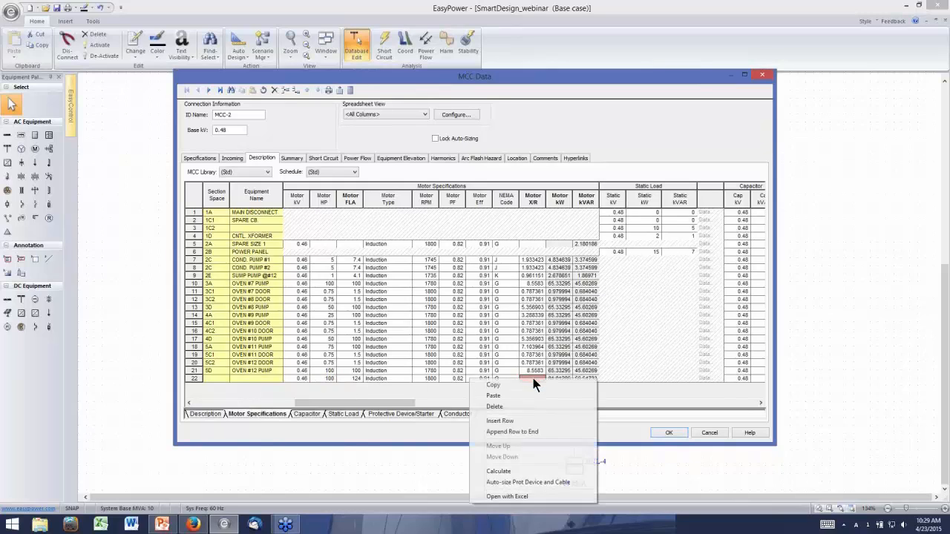
{"action": "left_click", "coordinate": [504, 470]}
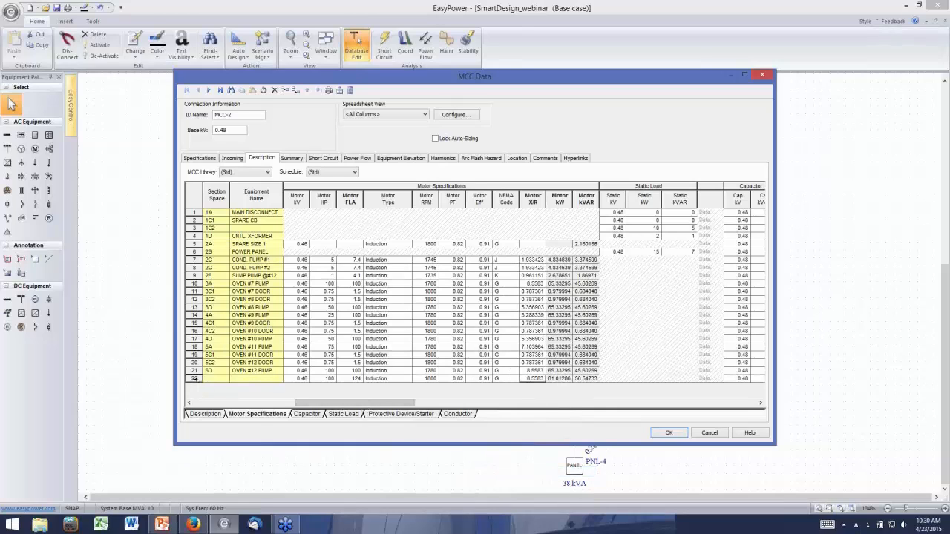
- Auto-size the protective device and cable for the new 100 HP motor row, and inspect its starter and conductor columns
{"action": "right_click", "coordinate": [195, 380]}
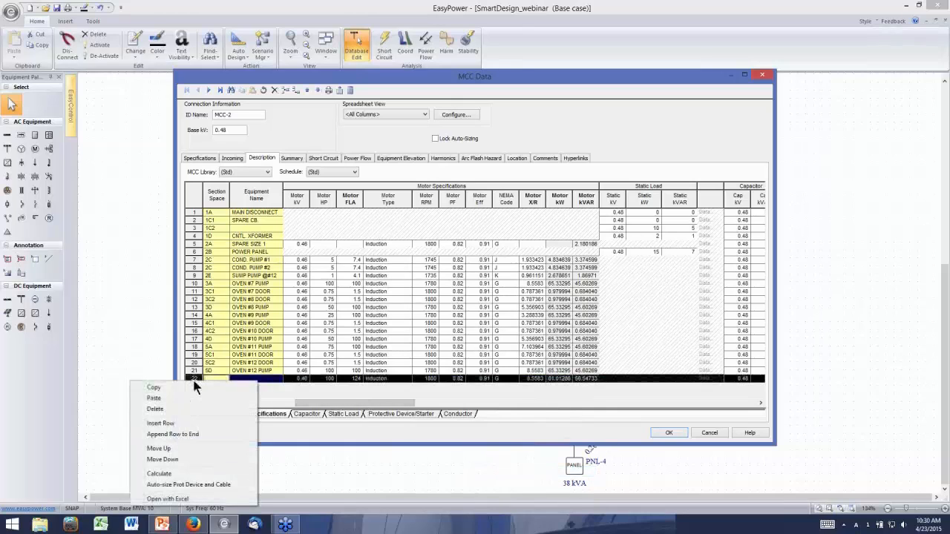
{"action": "left_click", "coordinate": [192, 487]}
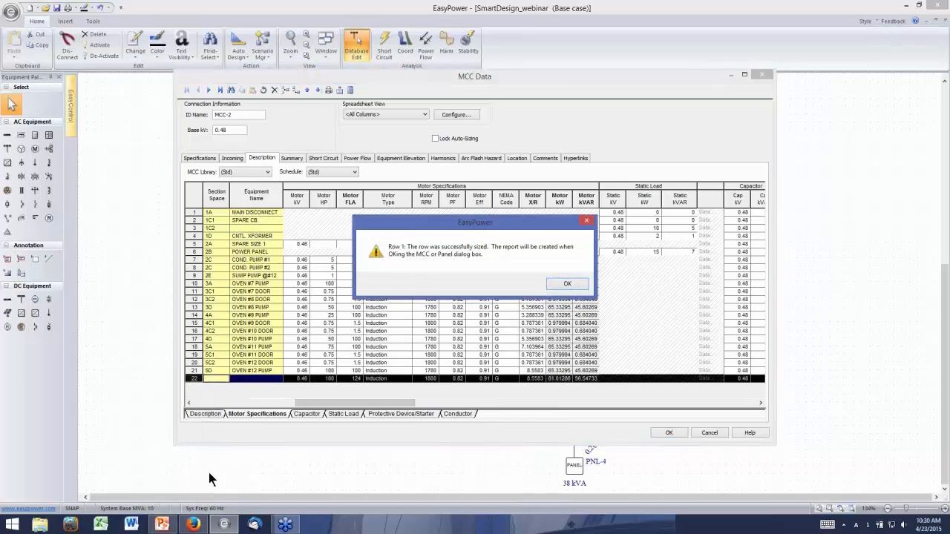
{"action": "left_click", "coordinate": [581, 287]}
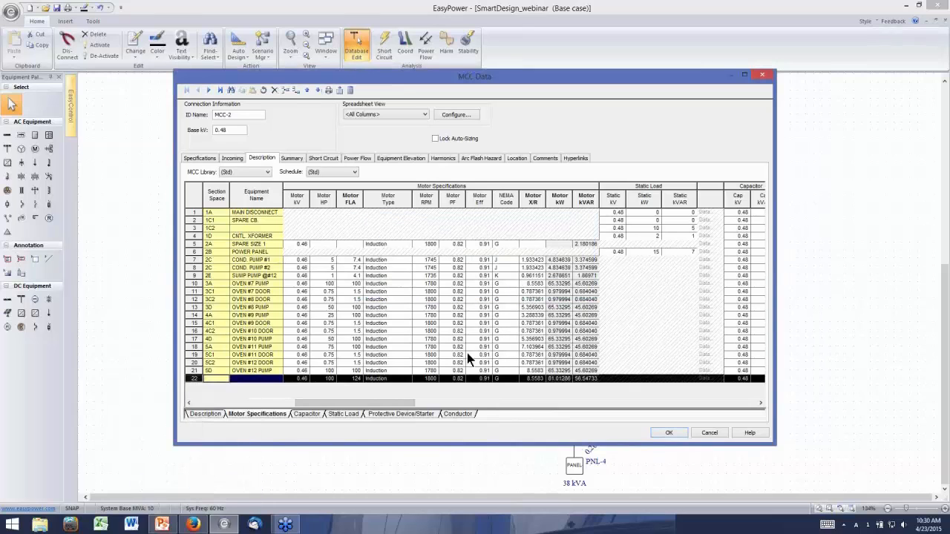
{"action": "left_click", "coordinate": [483, 404]}
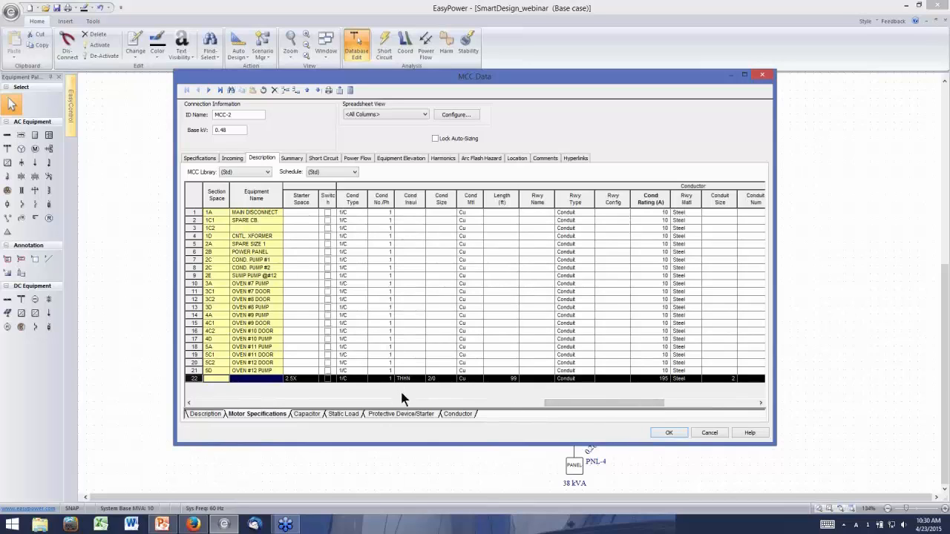
- Look over the conductor, conduit and ground sizing columns of the 100 HP motor row, and accept MCC-2's data
{"action": "left_click", "coordinate": [424, 340]}
{"action": "left_click", "coordinate": [476, 380]}
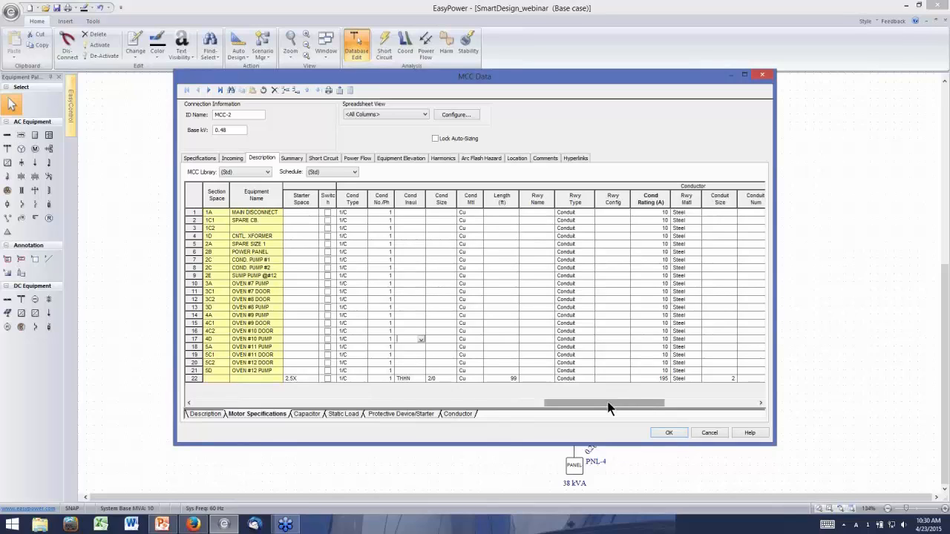
{"action": "left_click_drag", "start_coordinate": [608, 404], "coordinate": [667, 406]}
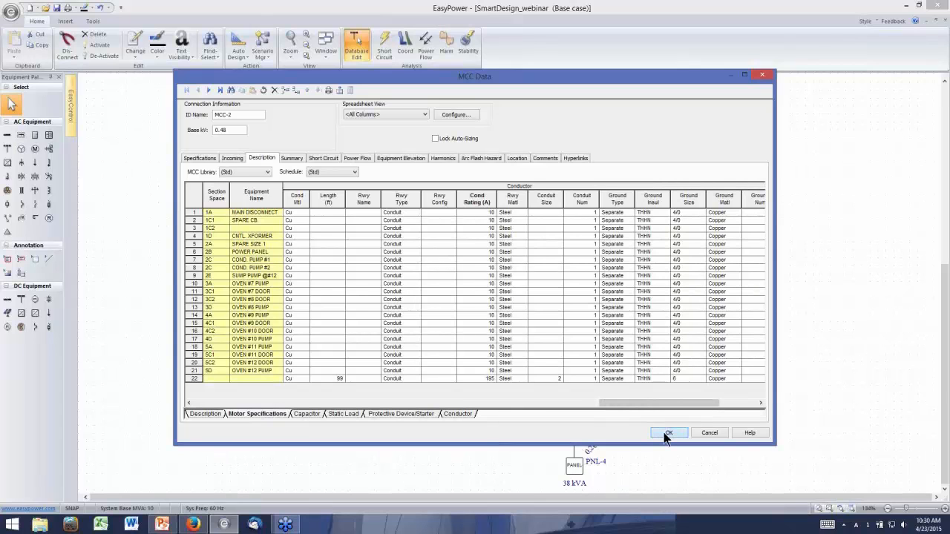
{"action": "left_click", "coordinate": [664, 434]}
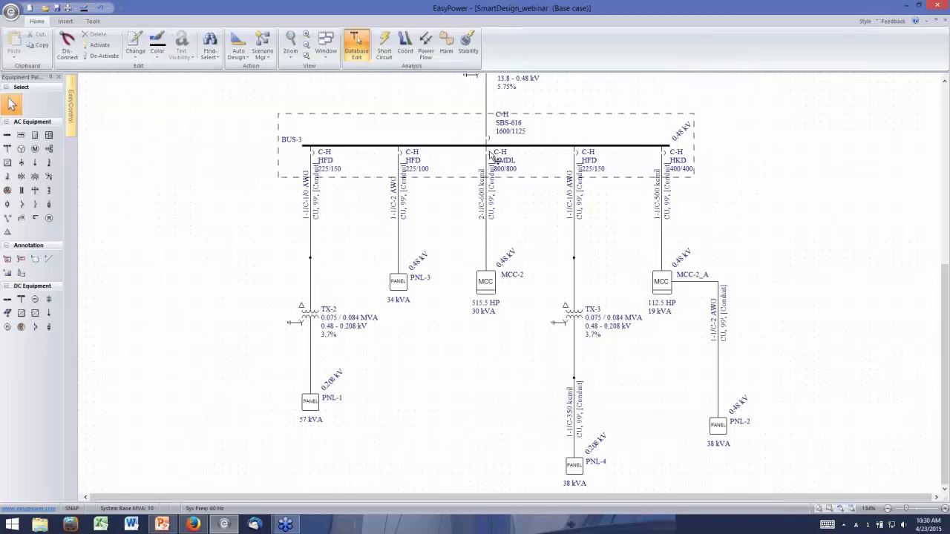
- Set the length of the cable between BUS-3 and MCC-2 to 2500 ft
{"action": "left_click_drag", "start_coordinate": [494, 158], "coordinate": [494, 158]}
{"action": "mouse_move", "coordinate": [491, 222]}
{"action": "double_click", "coordinate": [486, 215]}
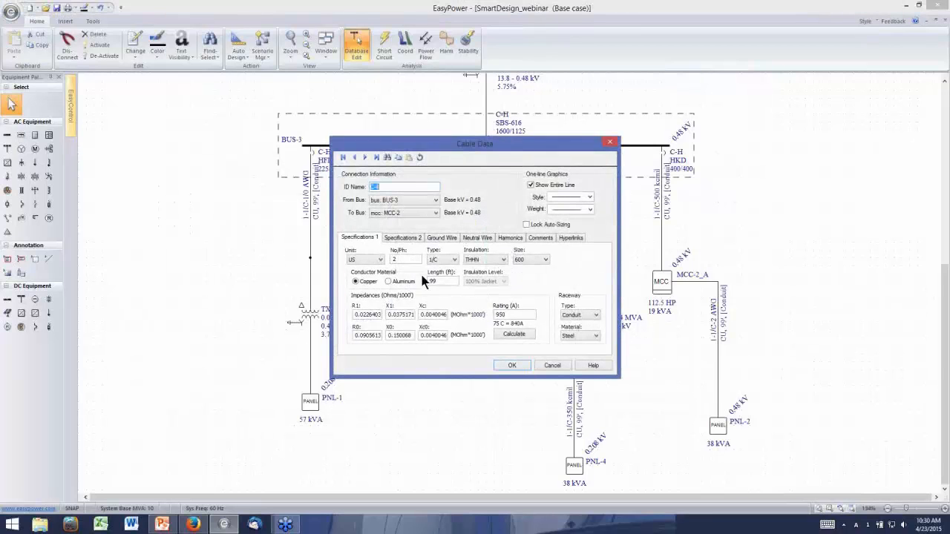
{"action": "double_click", "coordinate": [448, 280]}
{"action": "type", "text": "2500"}
{"action": "left_click", "coordinate": [509, 365]}
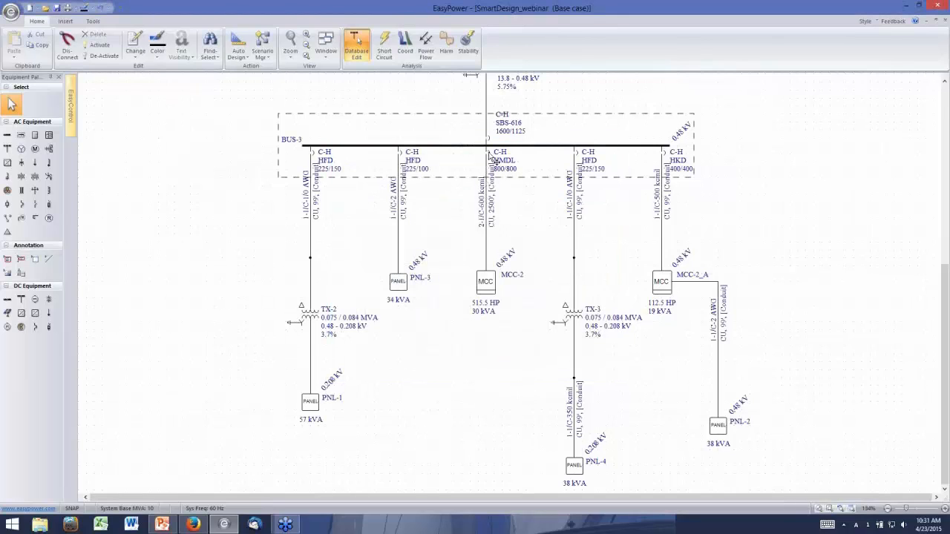
- Auto-size the lengthened feeder cable to MCC-2 with Auto Design
{"action": "left_click", "coordinate": [487, 239]}
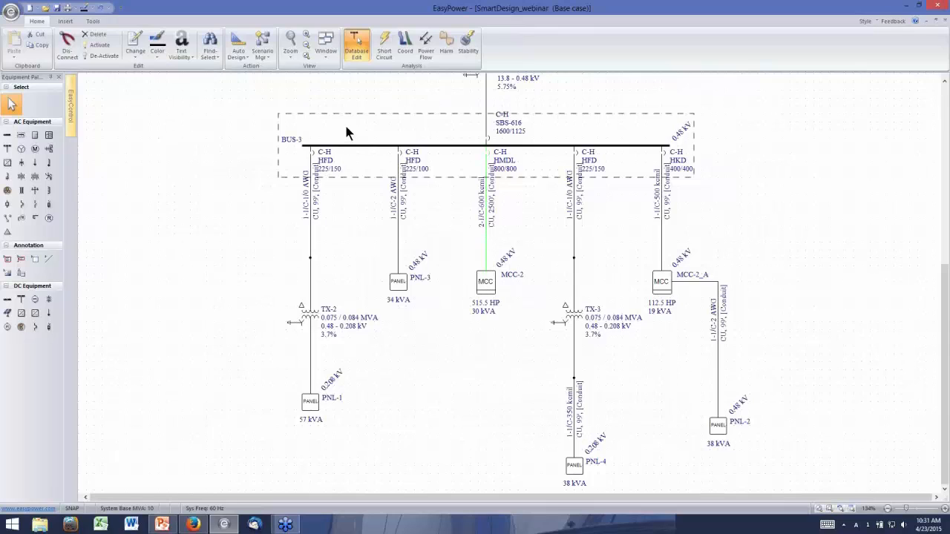
{"action": "left_click", "coordinate": [236, 48]}
{"action": "left_click", "coordinate": [236, 47]}
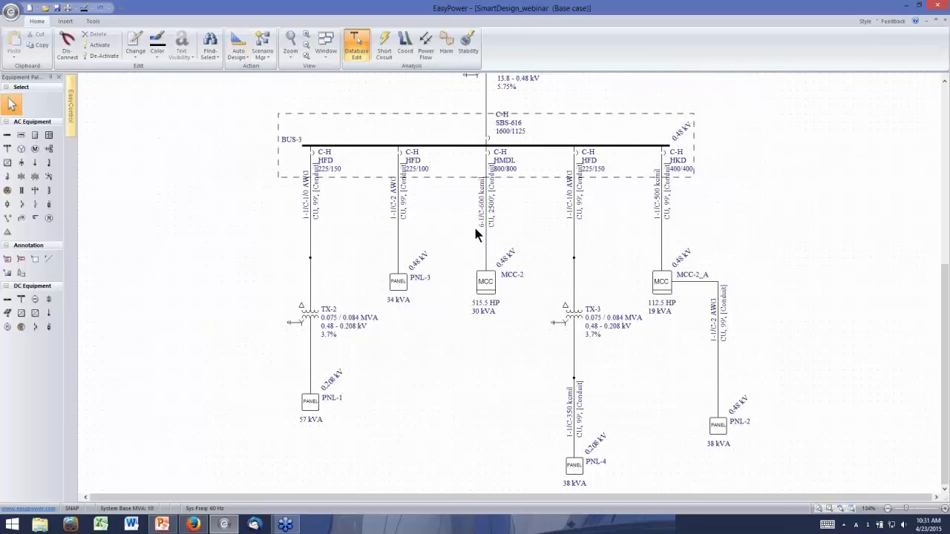
- Review the Auto Design Report for the MCC-2 feeder breaker and cable, including the sizing comments
{"action": "left_click", "coordinate": [326, 49]}
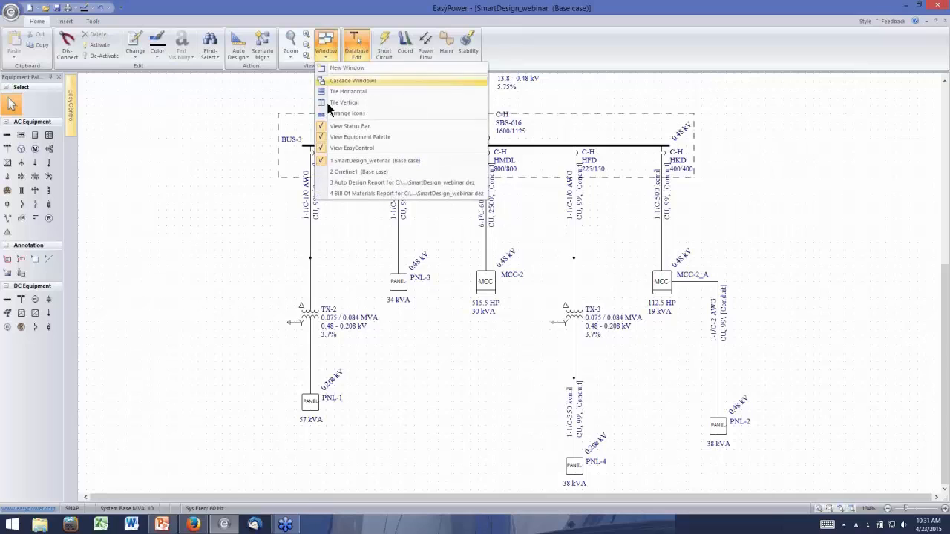
{"action": "left_click", "coordinate": [350, 183]}
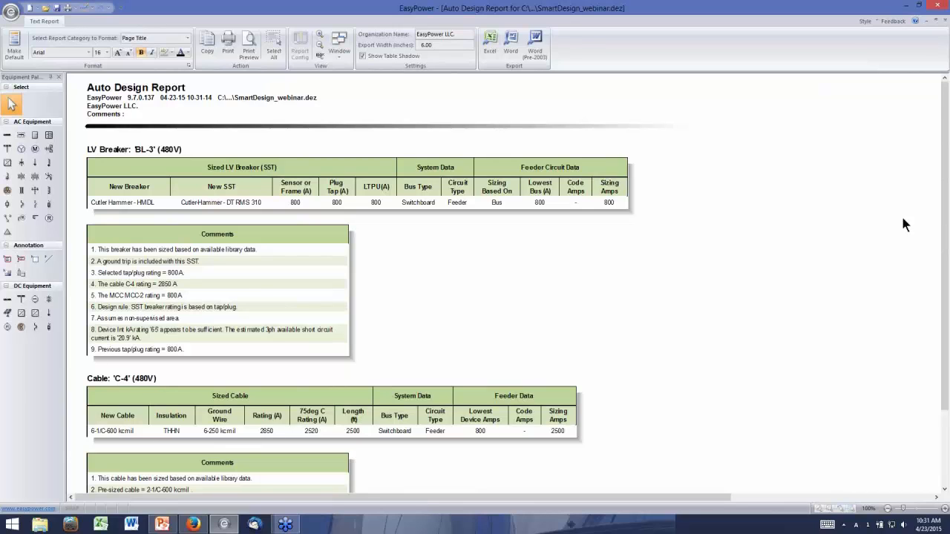
{"action": "scroll", "coordinate": [945, 342], "scroll_direction": "down", "scroll_amount": 3}
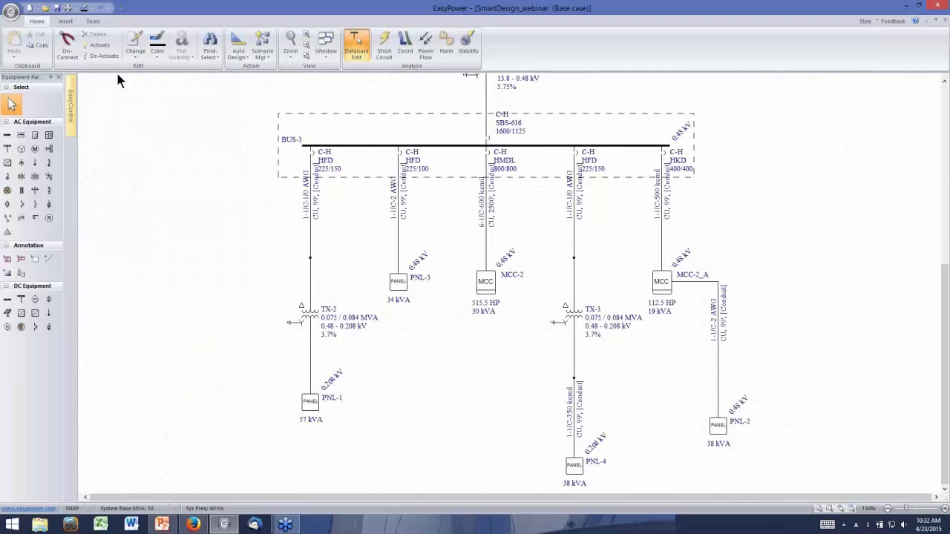
- Create a new one-line diagram, place a bus in its middle and stretch the bus longer
{"action": "left_click", "coordinate": [10, 12]}
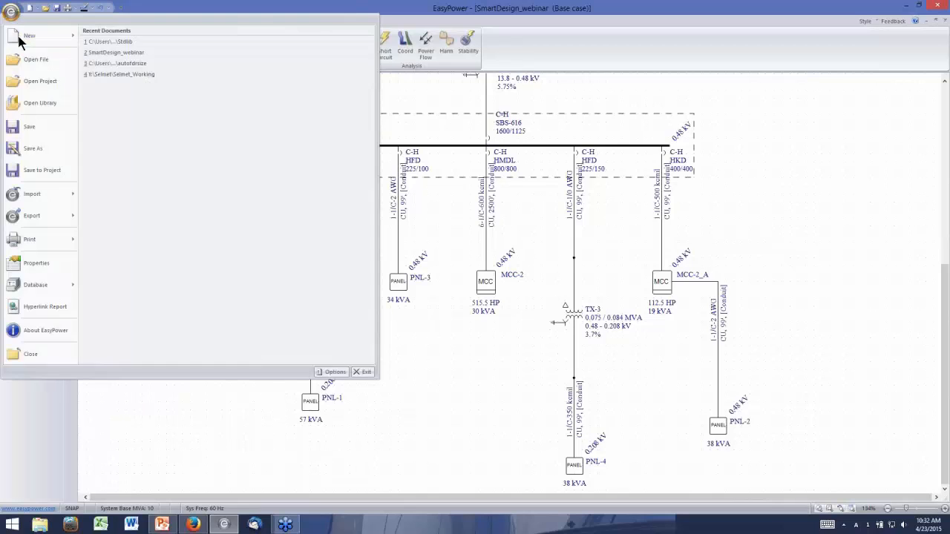
{"action": "left_click", "coordinate": [125, 145]}
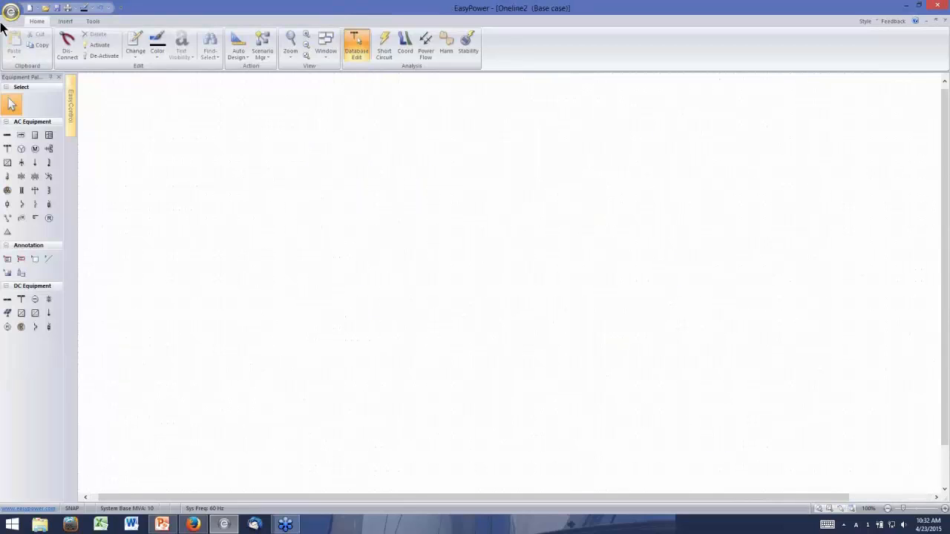
{"action": "left_click", "coordinate": [6, 135]}
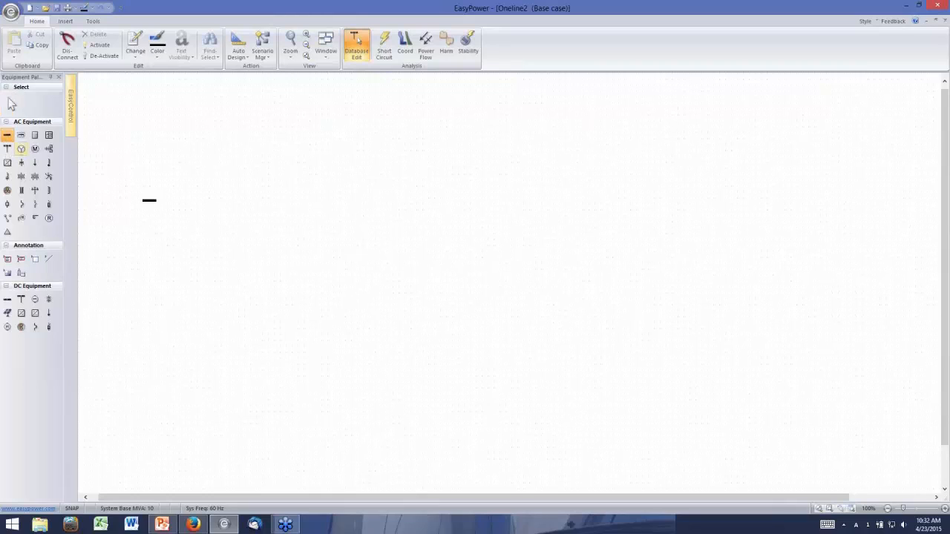
{"action": "left_click", "coordinate": [424, 228]}
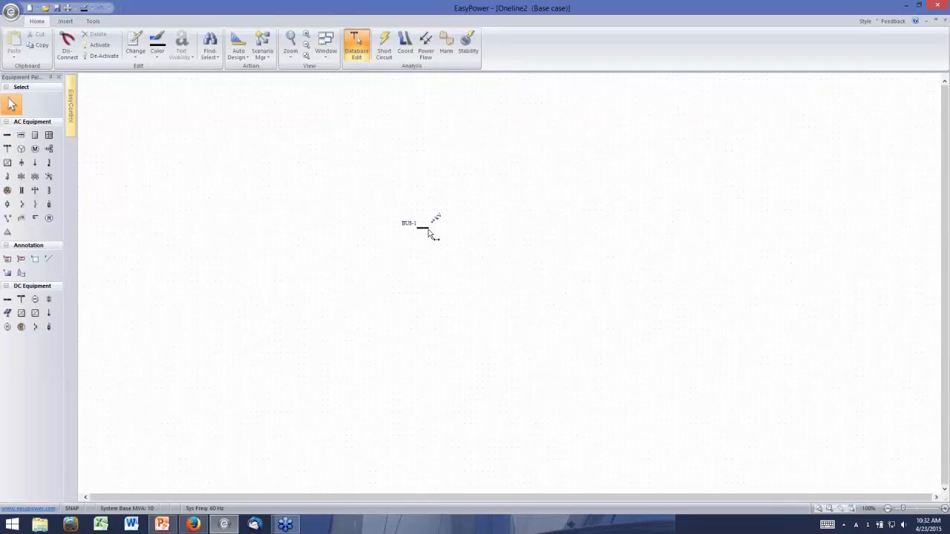
{"action": "left_click_drag", "start_coordinate": [432, 232], "coordinate": [477, 236]}
- Set the new bus's base voltage to 0.48 kV
{"action": "double_click", "coordinate": [448, 228]}
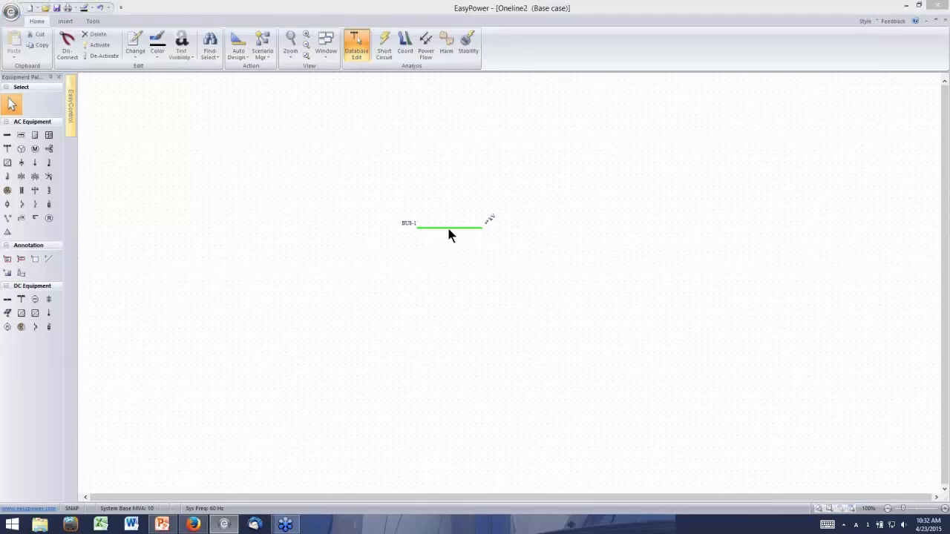
{"action": "left_click", "coordinate": [335, 167]}
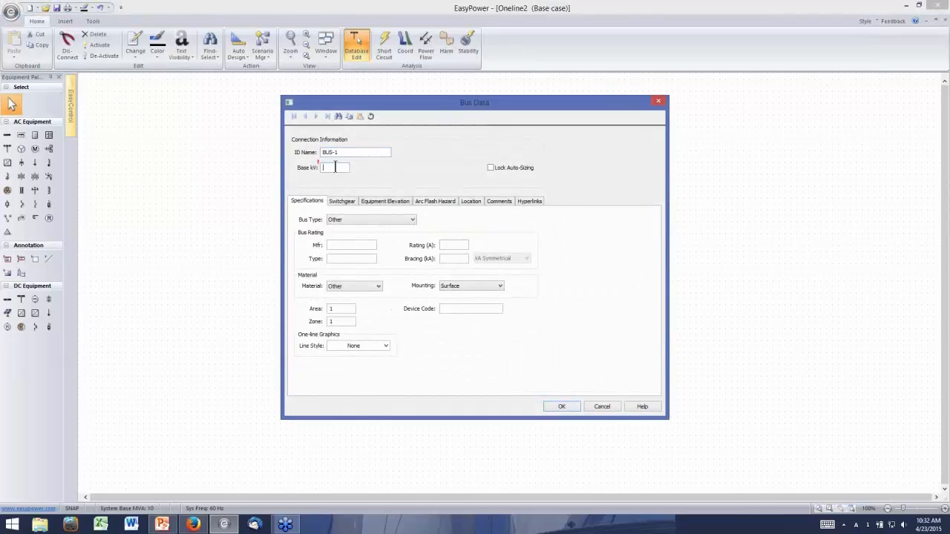
{"action": "type", "text": ".48"}
{"action": "left_click", "coordinate": [562, 407]}
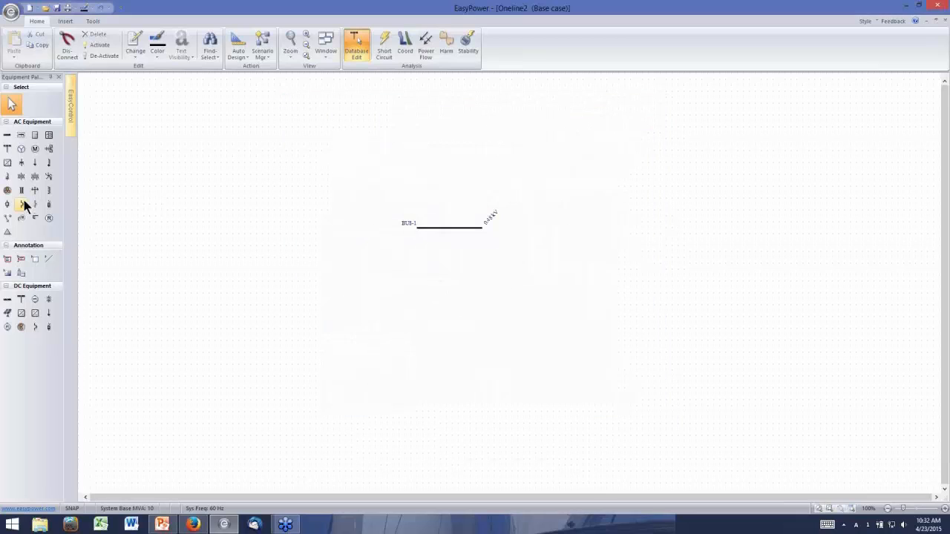
- Connect a utility source above BUS-1 and set its three-phase and SLG short circuit to 25 kA with an X/R of 4
{"action": "left_click", "coordinate": [7, 150]}
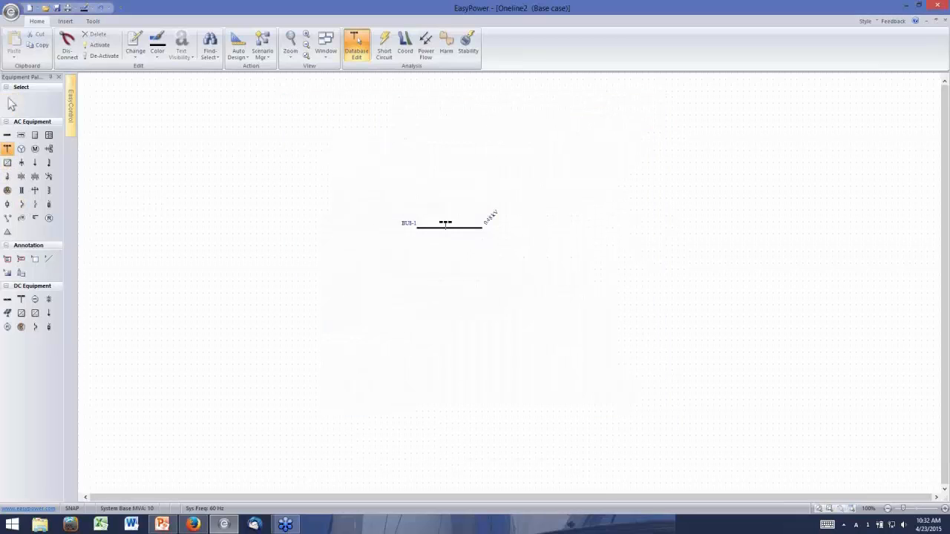
{"action": "left_click", "coordinate": [445, 222]}
{"action": "double_click", "coordinate": [445, 178]}
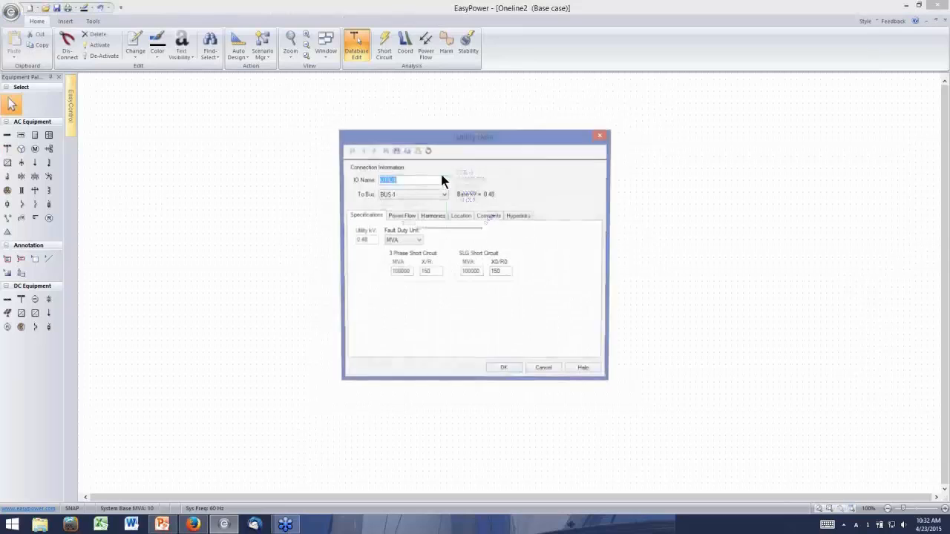
{"action": "left_click", "coordinate": [412, 242]}
{"action": "left_click", "coordinate": [397, 253]}
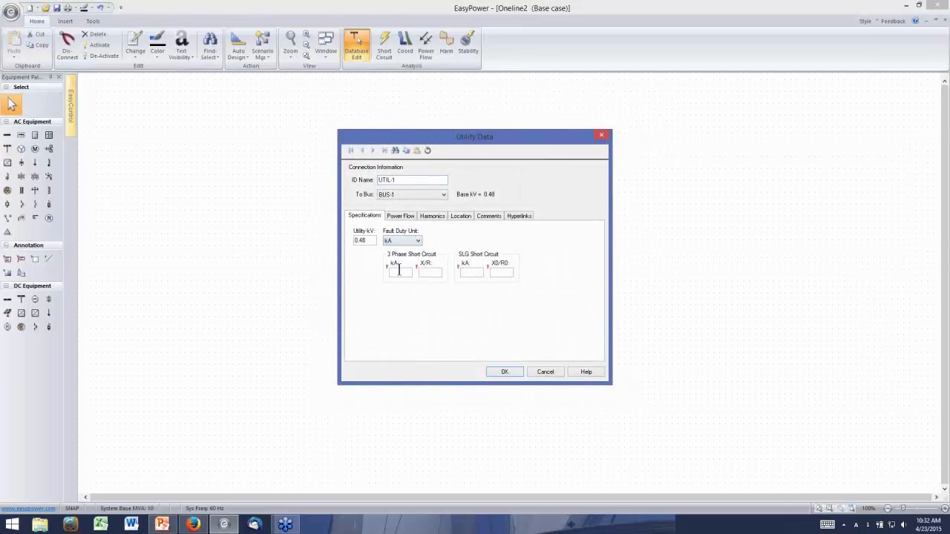
{"action": "left_click", "coordinate": [398, 271]}
{"action": "type", "text": "25"}
{"action": "left_click", "coordinate": [423, 272]}
{"action": "type", "text": "4"}
{"action": "left_click", "coordinate": [471, 272]}
{"action": "type", "text": "254"}
{"action": "left_click", "coordinate": [503, 372]}
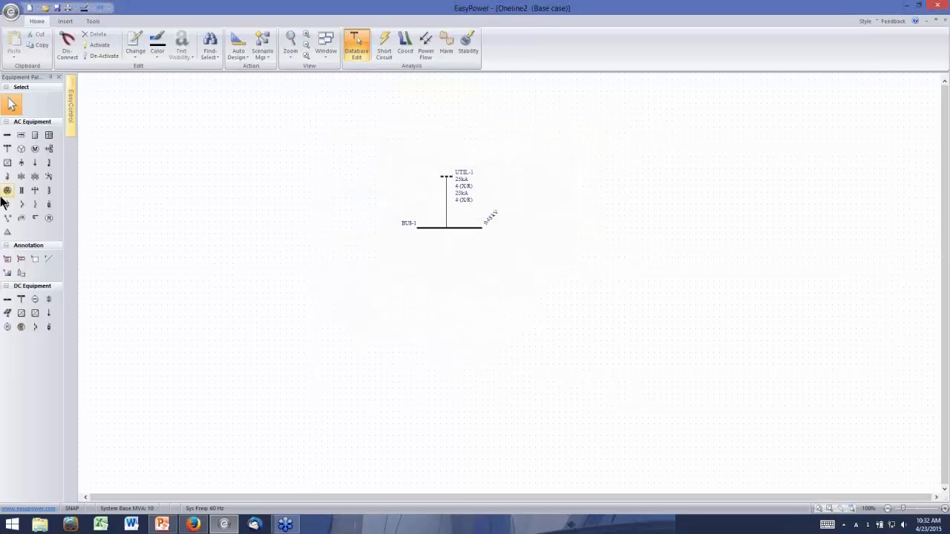
- Lengthen BUS-1 further and draw two cables down from it, each ending in its own bus
{"action": "left_click_drag", "start_coordinate": [486, 234], "coordinate": [541, 236]}
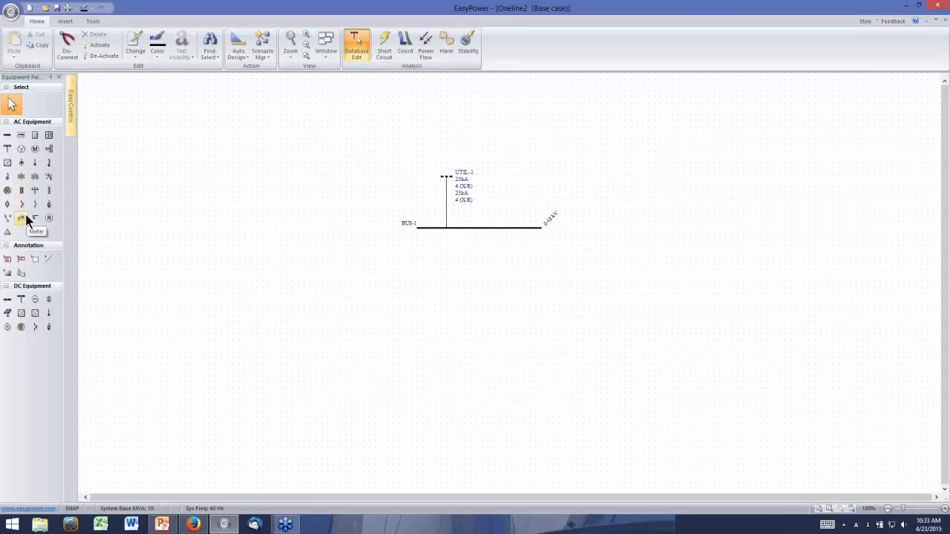
{"action": "left_click", "coordinate": [7, 190]}
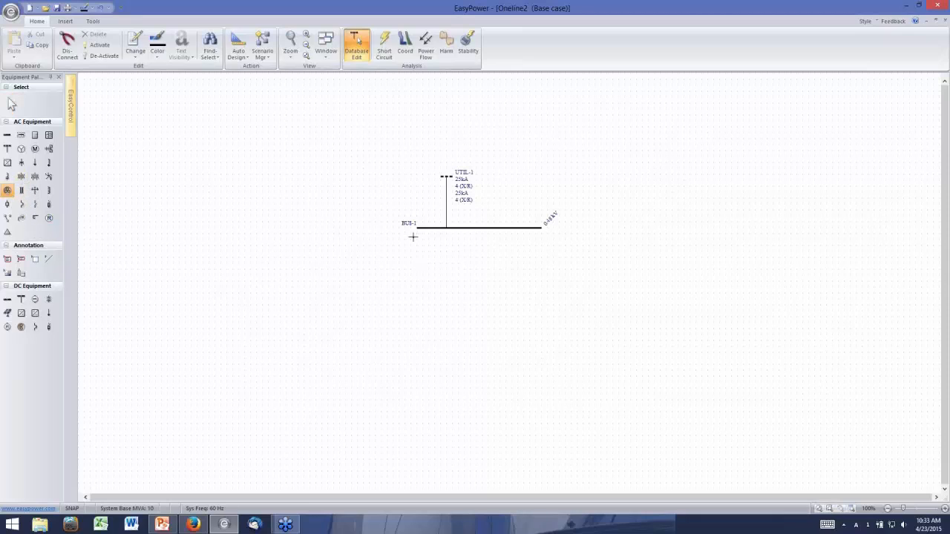
{"action": "left_click_drag", "start_coordinate": [428, 229], "coordinate": [426, 328]}
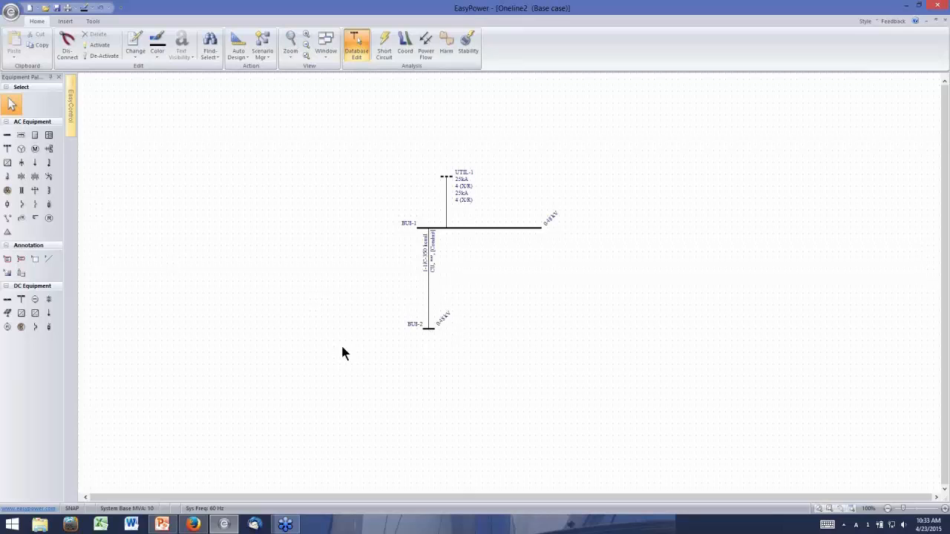
{"action": "left_click", "coordinate": [7, 190]}
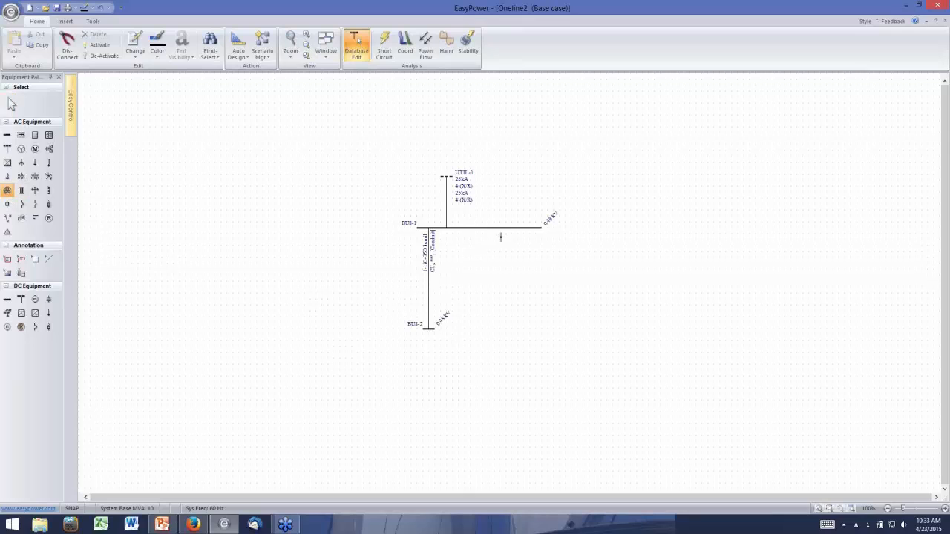
{"action": "left_click_drag", "start_coordinate": [506, 227], "coordinate": [506, 334]}
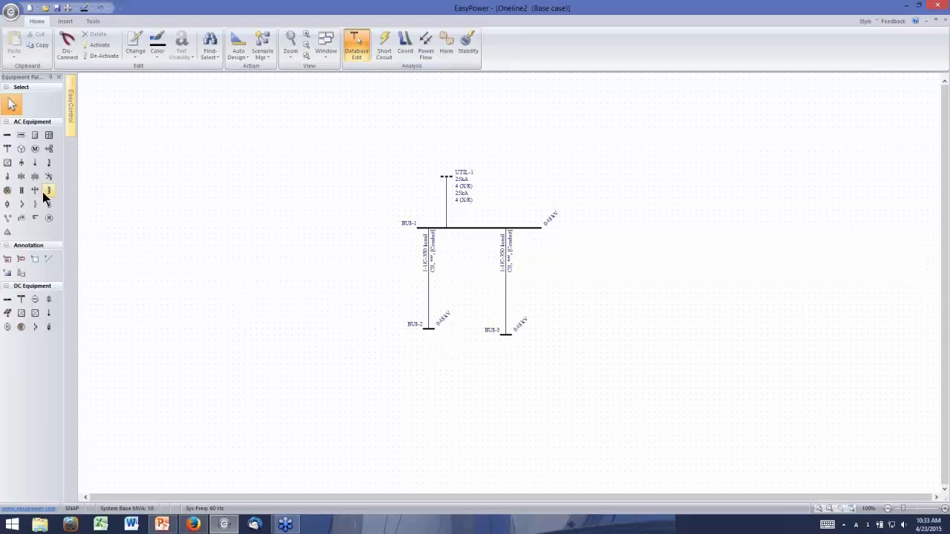
- Add a low-voltage breaker at the BUS-1 end of both feeder cables
{"action": "left_click", "coordinate": [22, 210]}
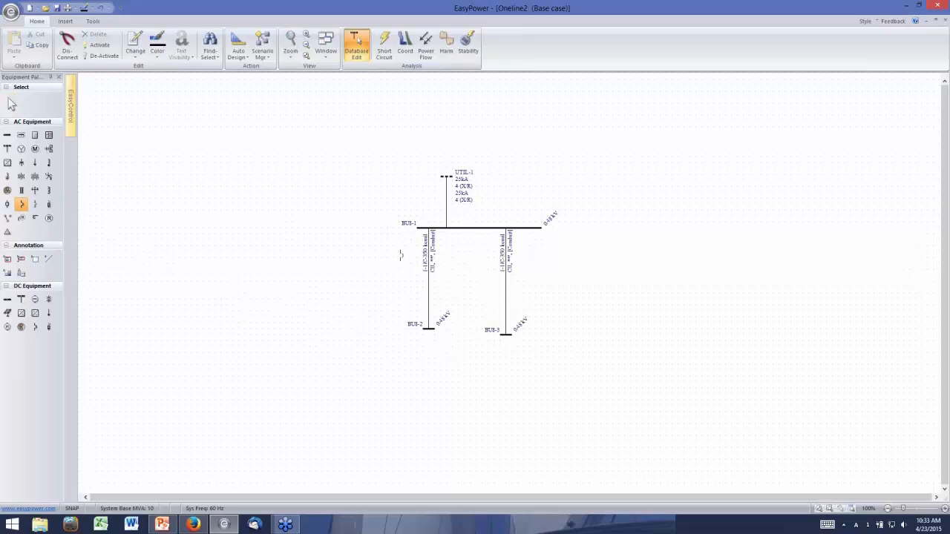
{"action": "left_click", "coordinate": [429, 233]}
{"action": "left_click", "coordinate": [506, 233]}
{"action": "key", "text": "Escape"}
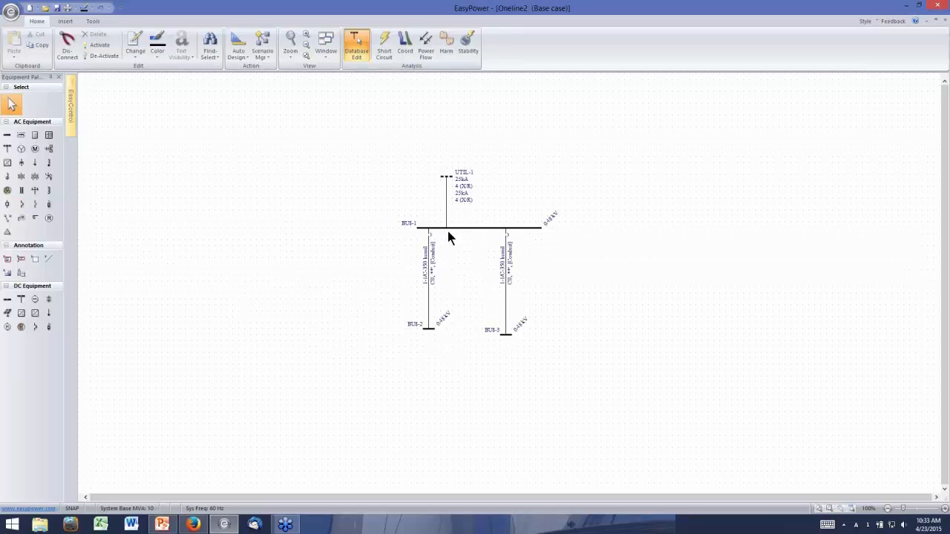
- Set BUS-1's bus type to Switchboard
{"action": "left_click", "coordinate": [467, 228]}
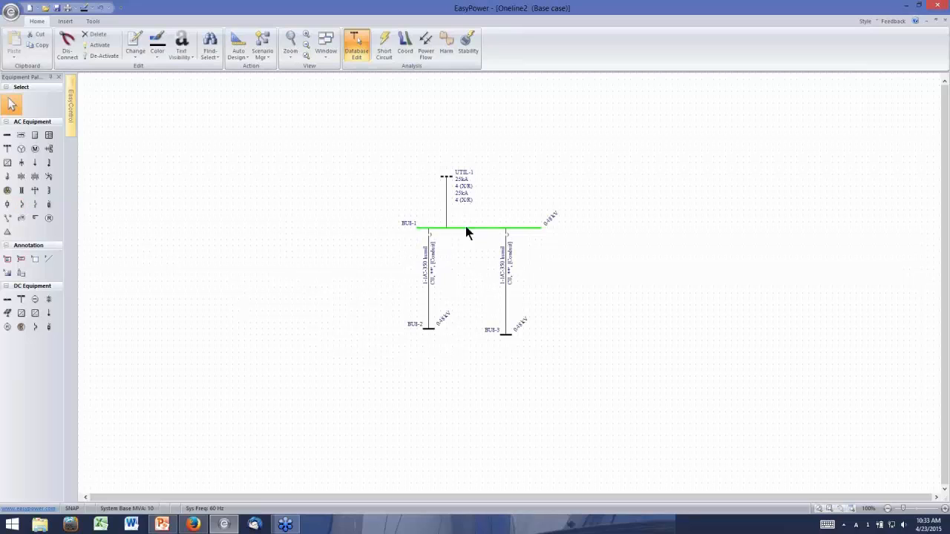
{"action": "double_click", "coordinate": [466, 228]}
{"action": "left_click", "coordinate": [373, 220]}
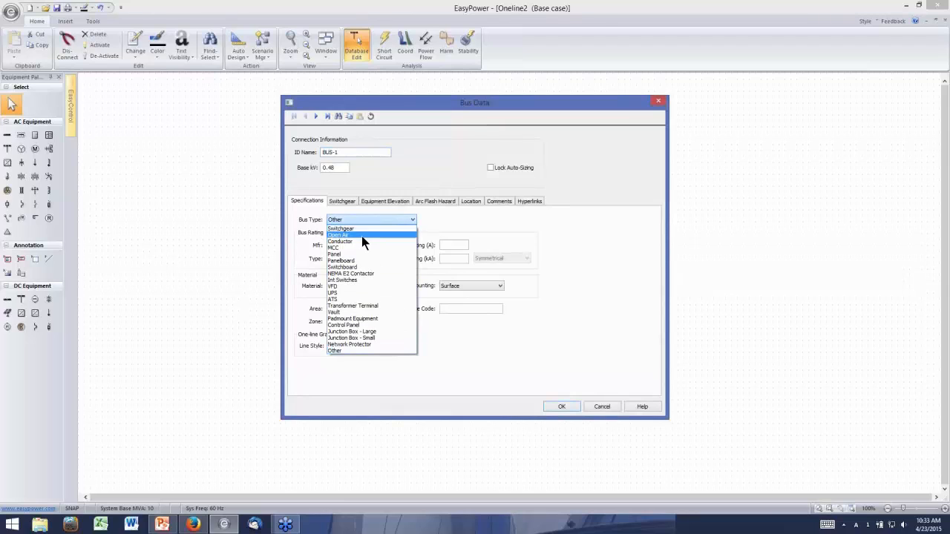
{"action": "left_click", "coordinate": [361, 229]}
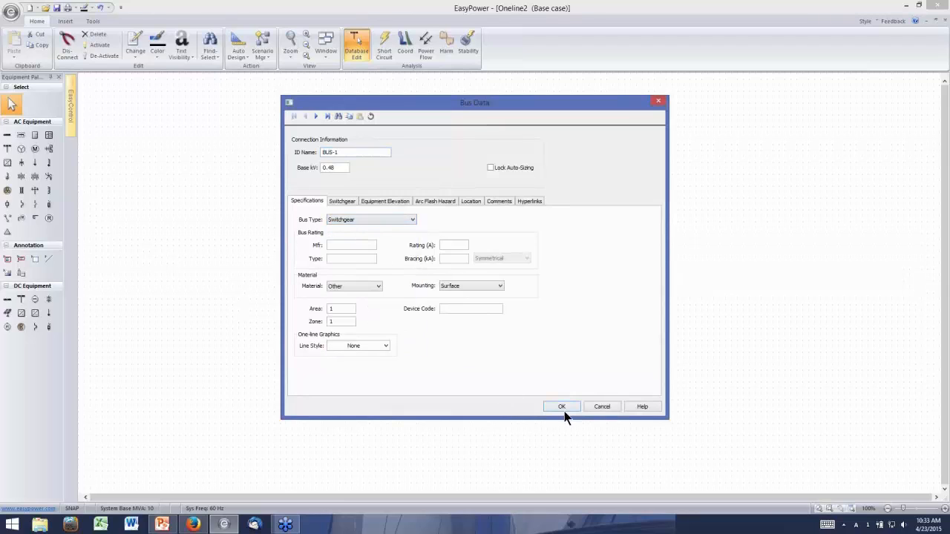
{"action": "left_click", "coordinate": [409, 220]}
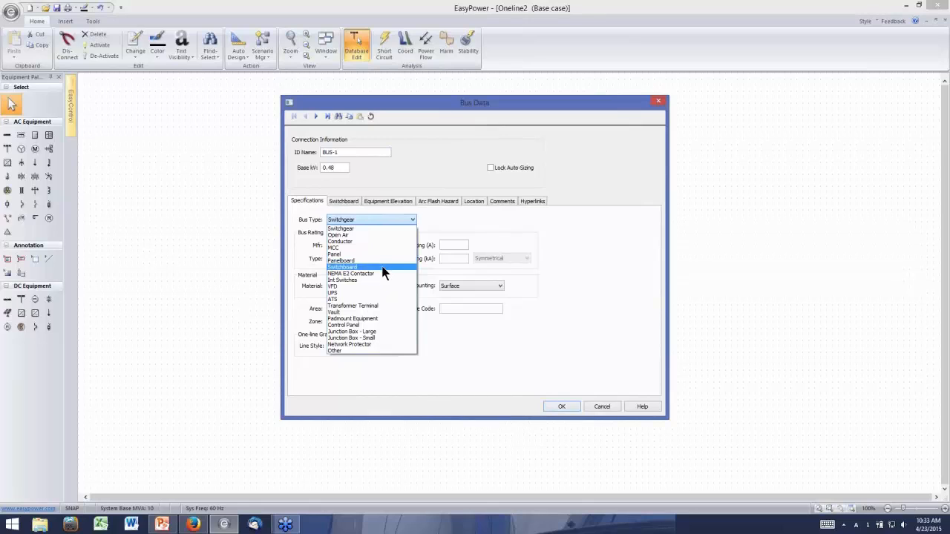
{"action": "left_click", "coordinate": [382, 266]}
{"action": "left_click", "coordinate": [555, 408]}
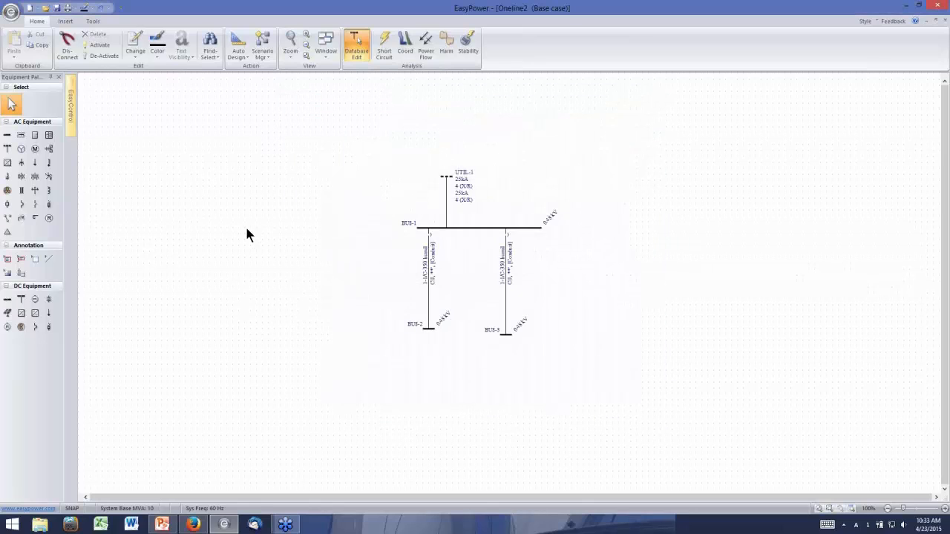
- Define the breaker feeding BUS-2 as an MCCB with manufacturer (Generic), type Std and style 150 AF
{"action": "left_click", "coordinate": [433, 239]}
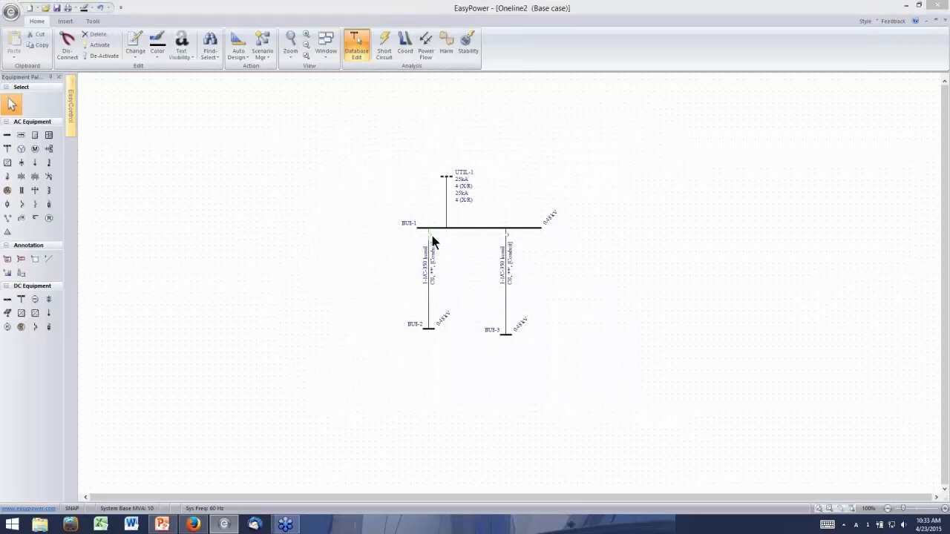
{"action": "double_click", "coordinate": [432, 237]}
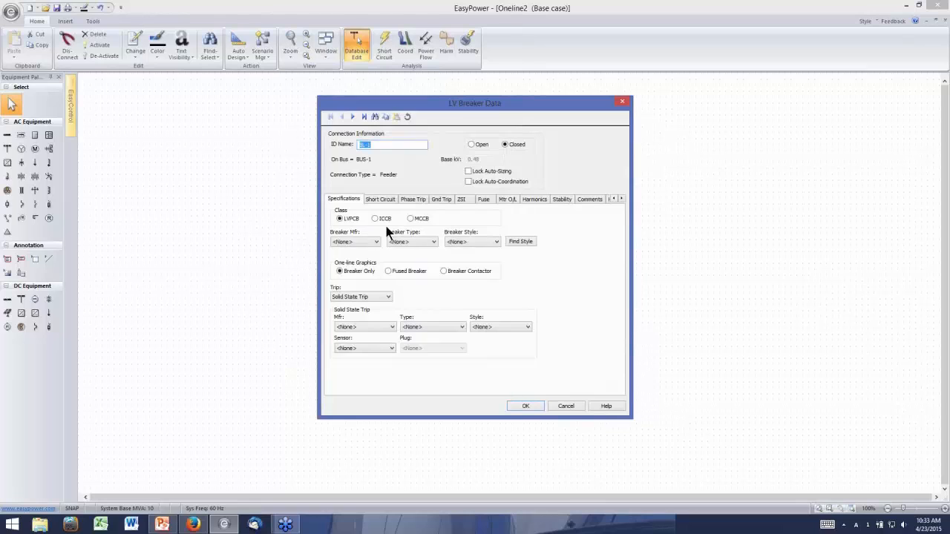
{"action": "left_click", "coordinate": [410, 218]}
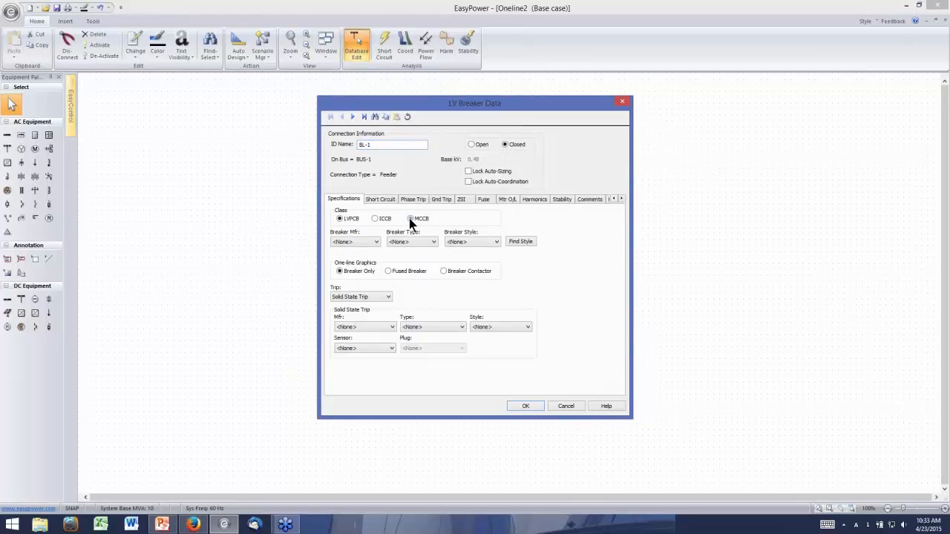
{"action": "left_click", "coordinate": [376, 243]}
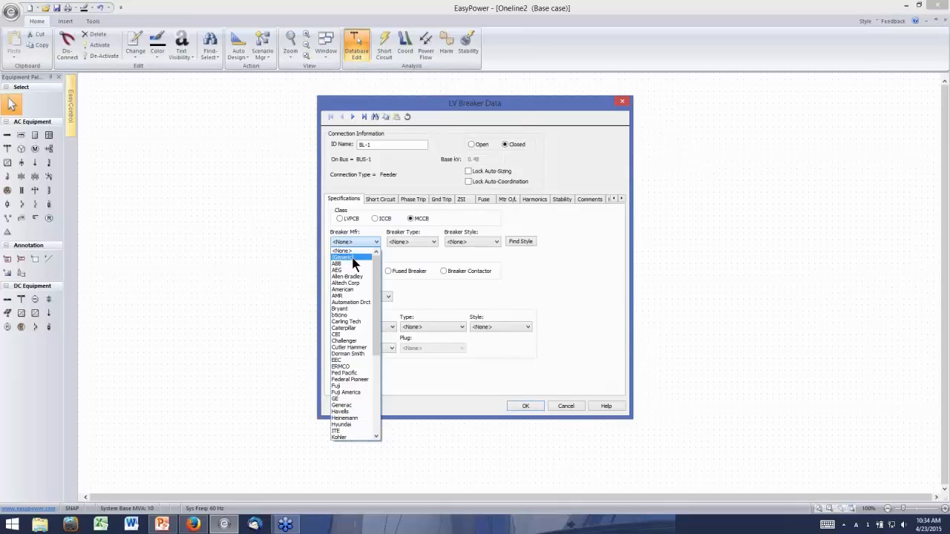
{"action": "left_click", "coordinate": [353, 257]}
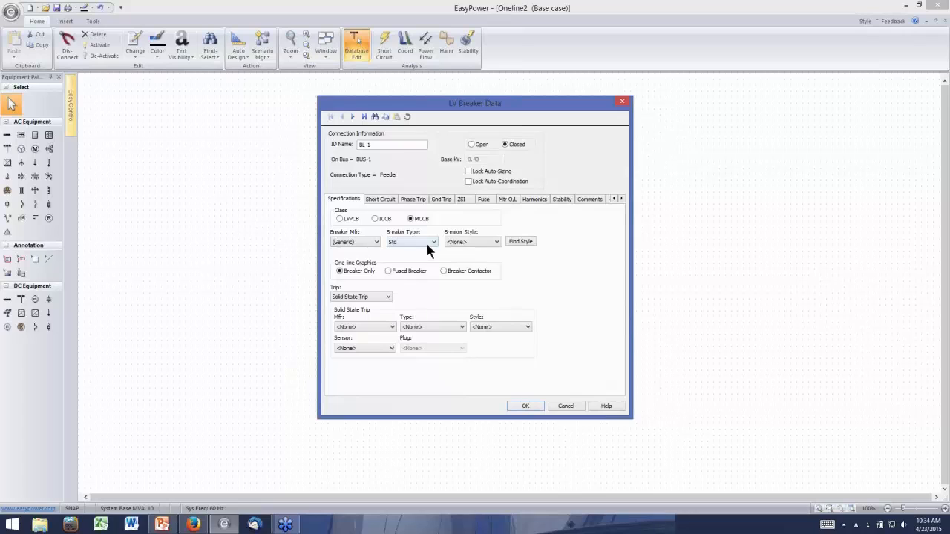
{"action": "left_click", "coordinate": [497, 243]}
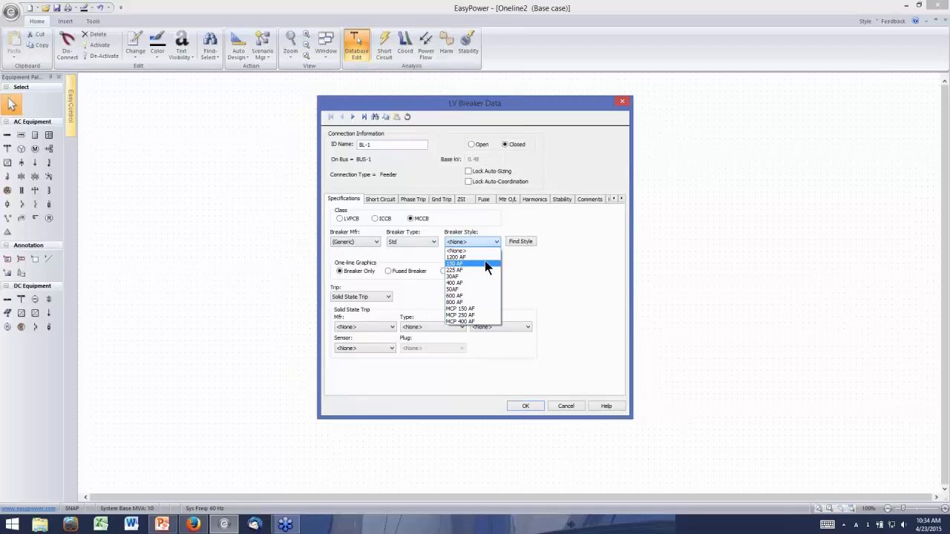
{"action": "left_click", "coordinate": [485, 262]}
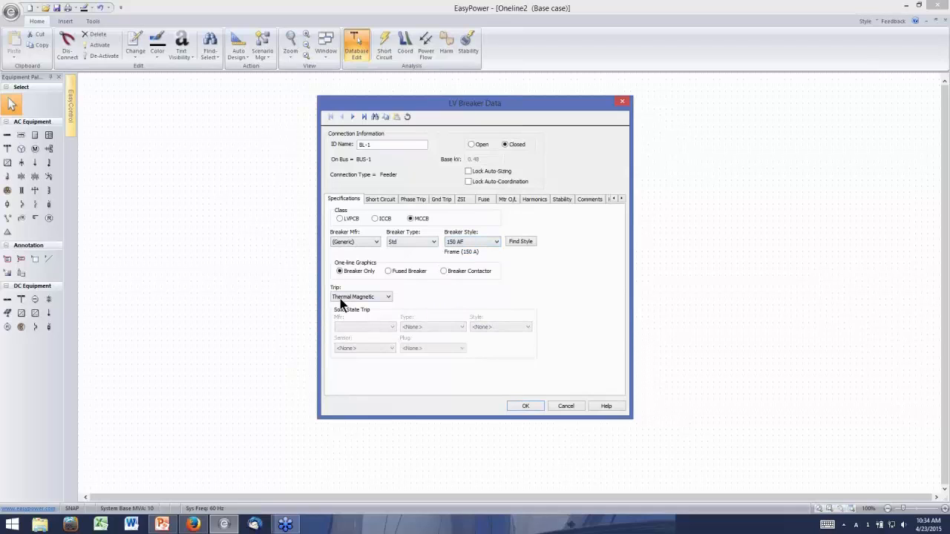
- Set the BUS-2 feeder breaker's thermal magnetic phase trip to 90 trip amps and accept the breaker data
{"action": "left_click", "coordinate": [375, 201]}
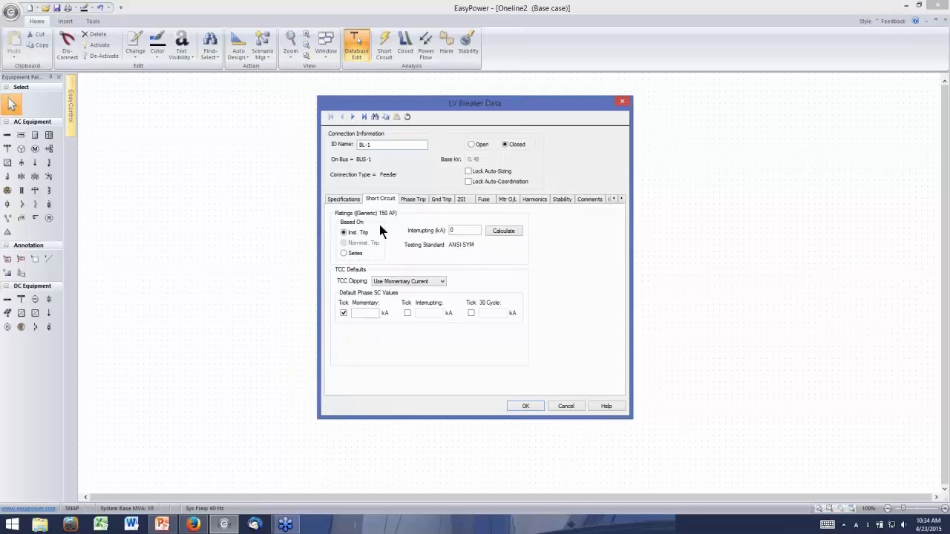
{"action": "left_click", "coordinate": [412, 199]}
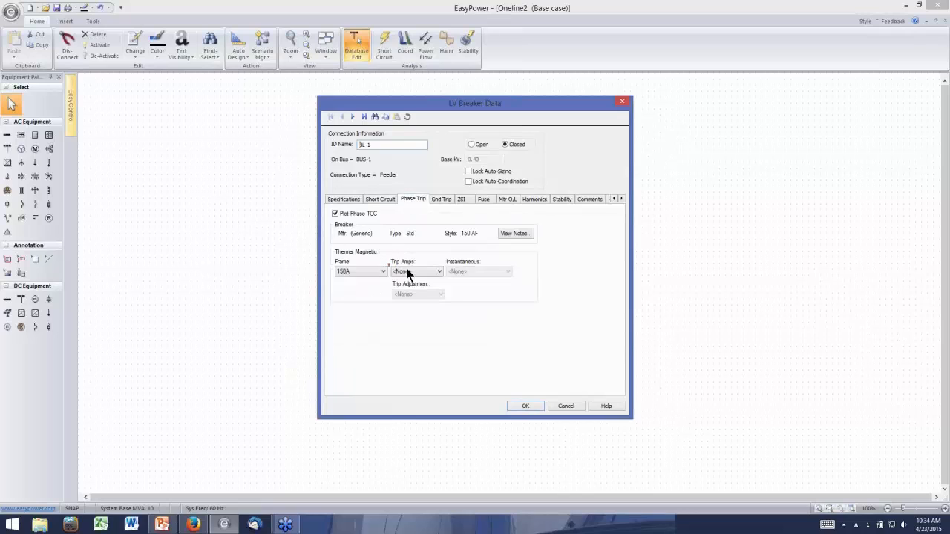
{"action": "left_click", "coordinate": [406, 272]}
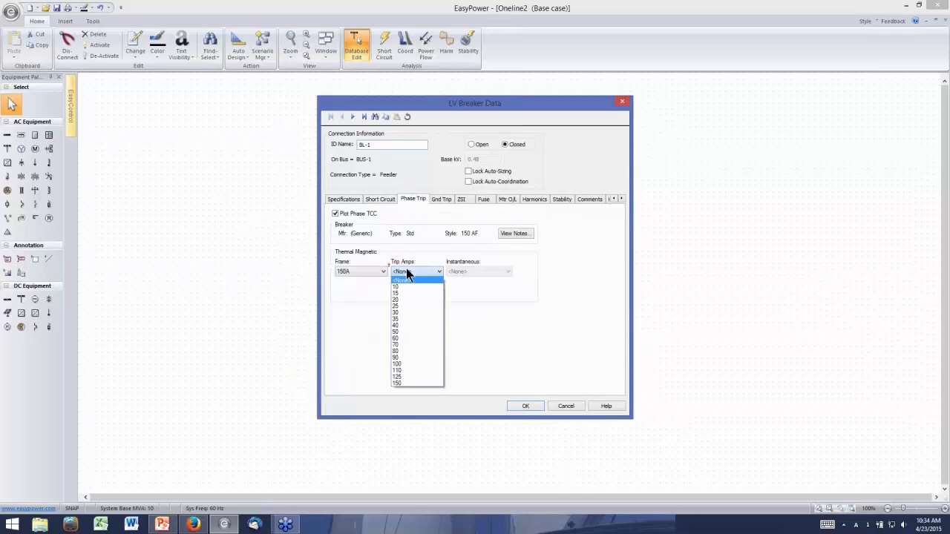
{"action": "left_click", "coordinate": [409, 357]}
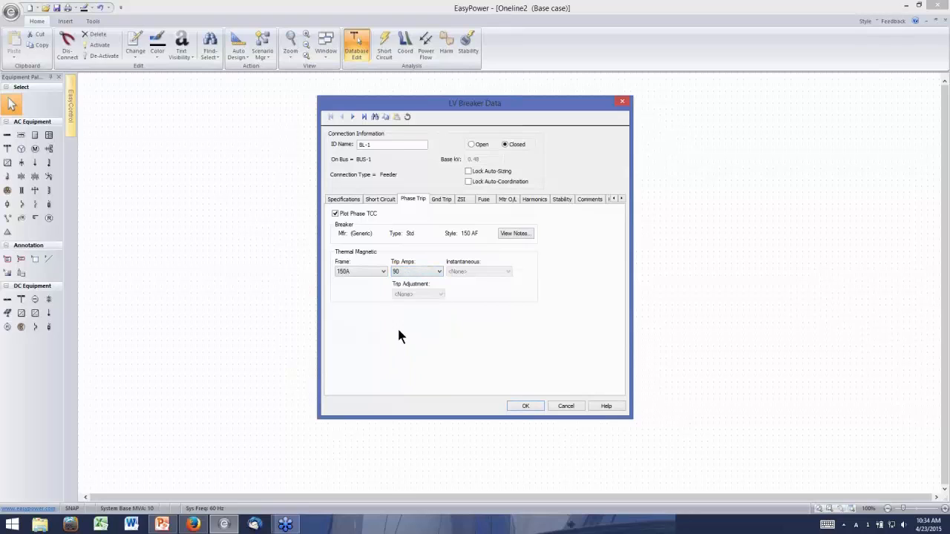
{"action": "left_click", "coordinate": [524, 407]}
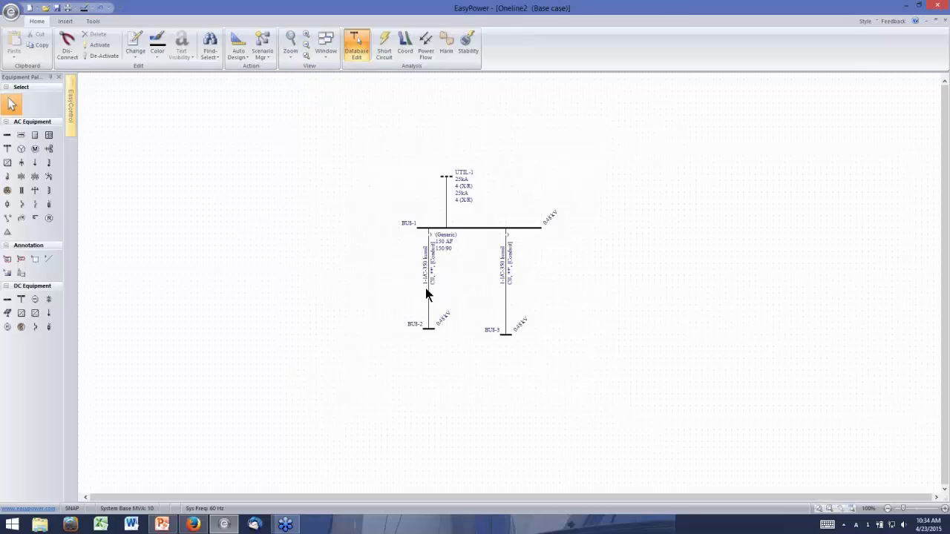
- Run Auto Design on the one-line to size the feeder cable to BUS-2
{"action": "left_click", "coordinate": [230, 46]}
{"action": "left_click", "coordinate": [230, 46]}
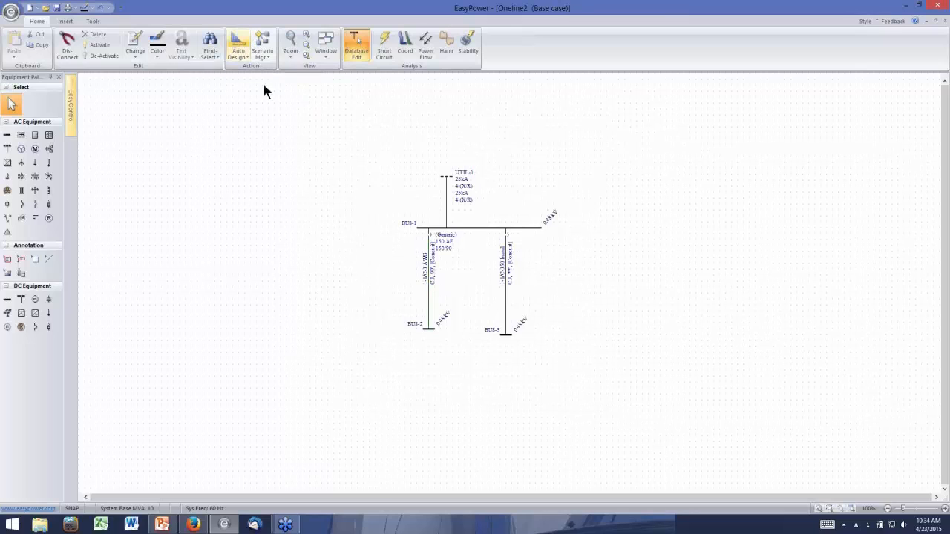
{"action": "scroll", "coordinate": [385, 278], "scroll_direction": "up", "scroll_amount": 3}
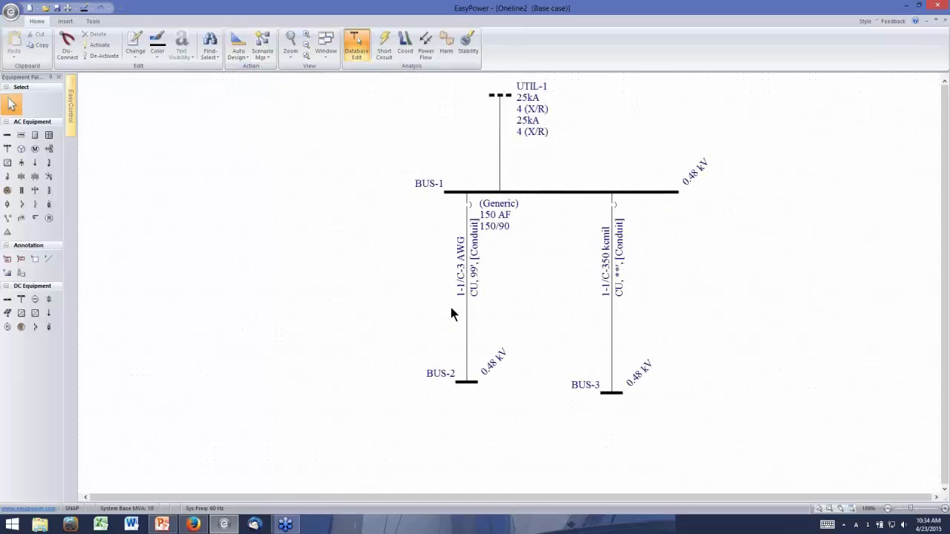